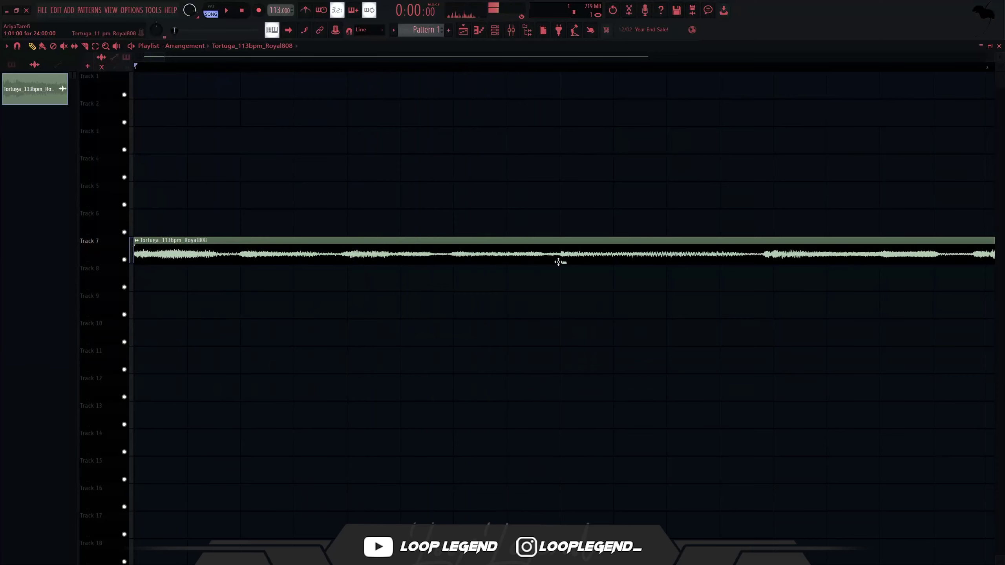
Cut the section from halfway through bar 1 to bar 2 out of the Track 7 sample and close the gap
left_click(560, 263)
key("space")
scroll(470, 277, "down", 3)
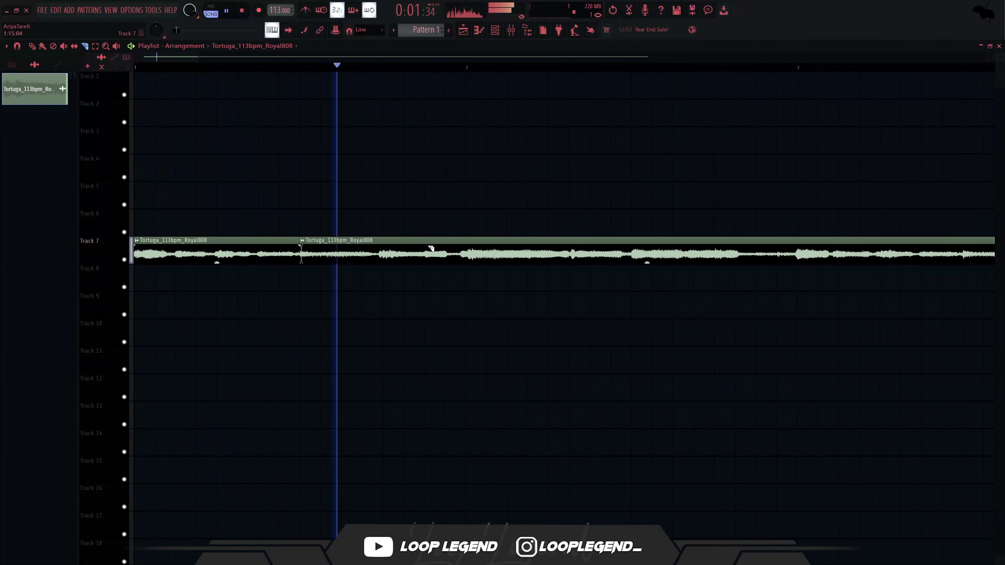
right_click(467, 257)
key("space")
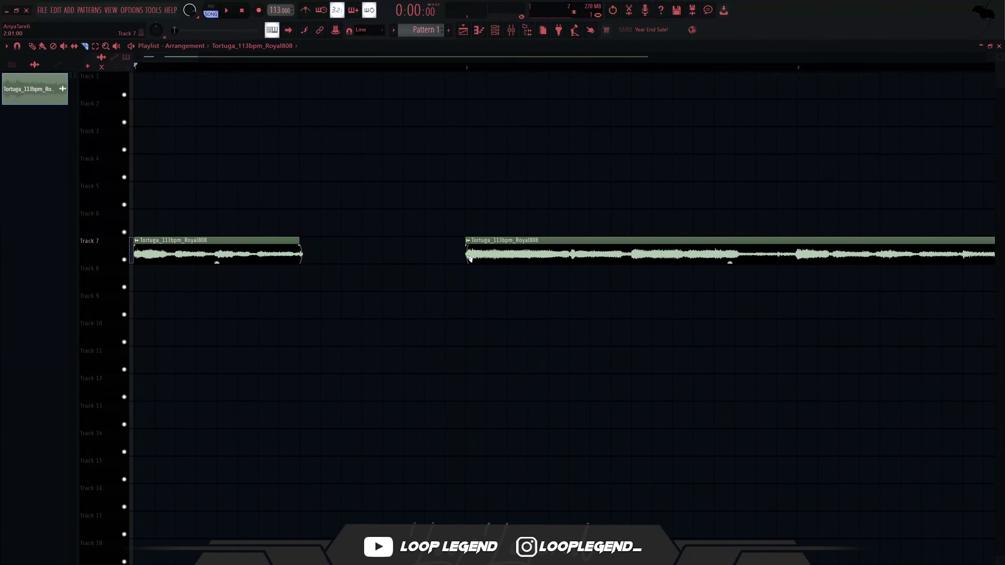
key("space")
left_click_drag(479, 263, 312, 262)
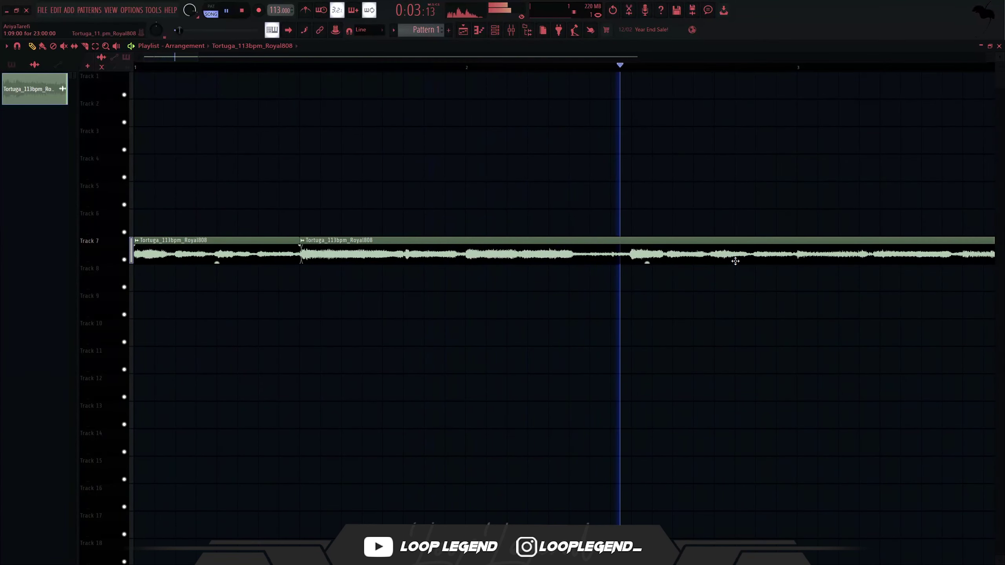
Remove another section after the cut halfway through bar 1 and move the remaining audio back against the first clip
left_click_drag(735, 262, 297, 339)
key("space")
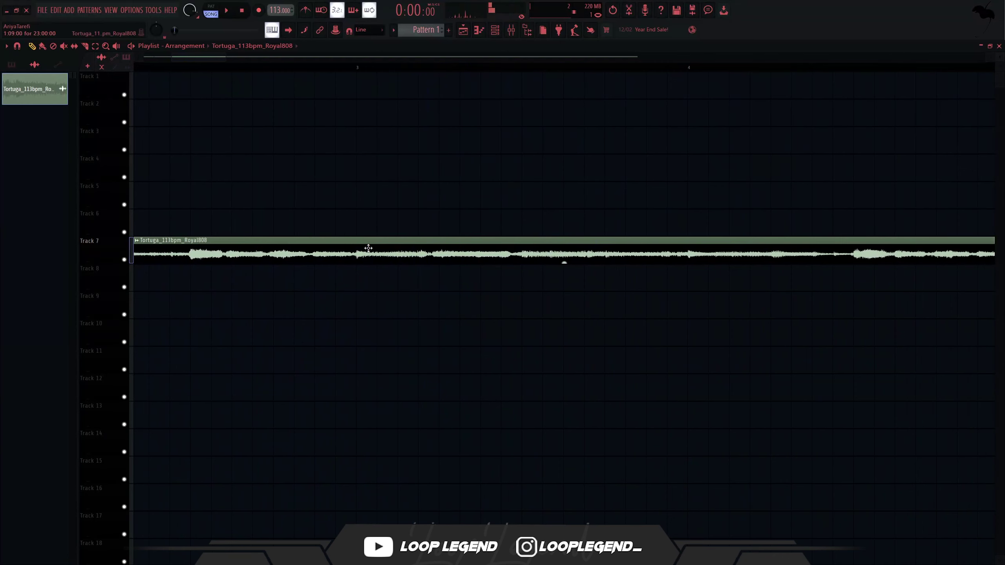
key("Delete")
left_click_drag(463, 287, 903, 257)
key("p")
key("space")
left_click_drag(847, 242, 350, 230)
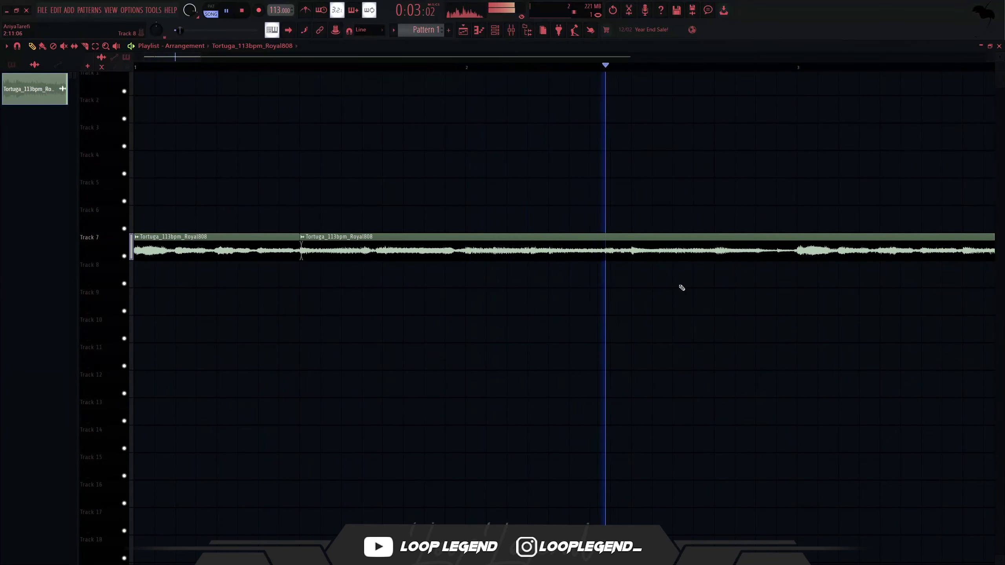
Slice the Track 7 sample at bar 3 and at bar 5
key("c")
left_click_drag(797, 237, 796, 266)
left_click_drag(759, 251, 213, 254)
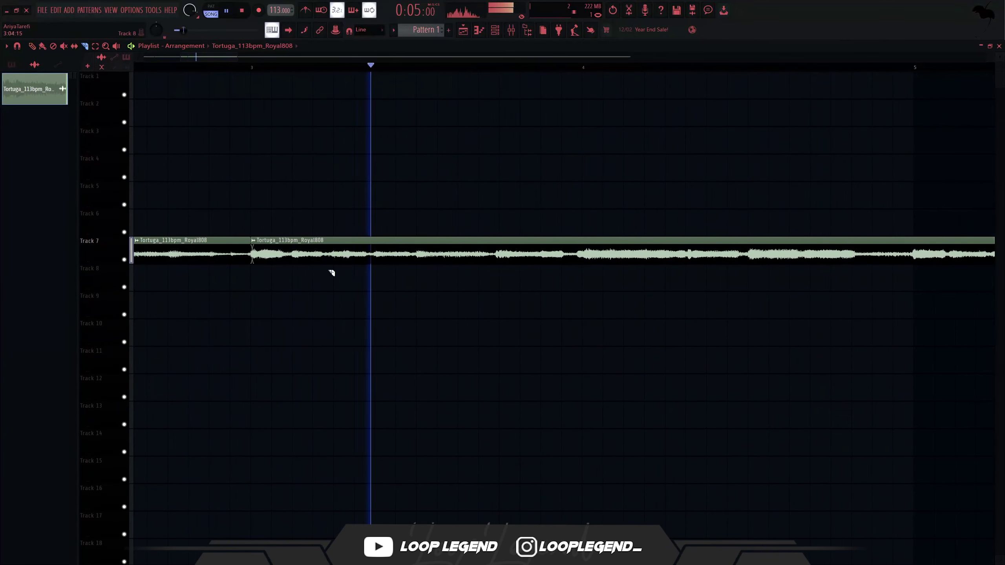
scroll(411, 277, "down", 4)
scroll(414, 277, "down", 3)
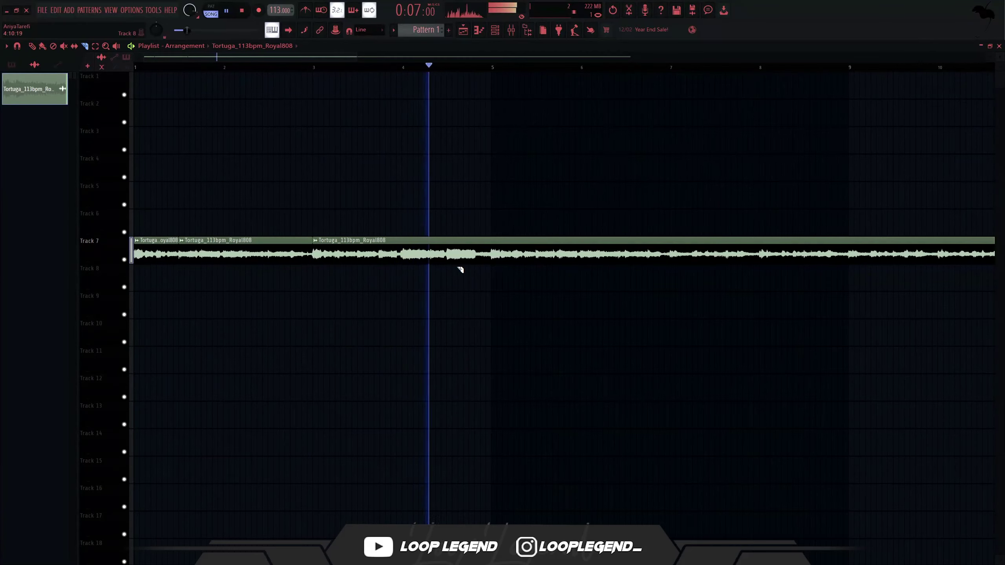
scroll(460, 269, "up", 4)
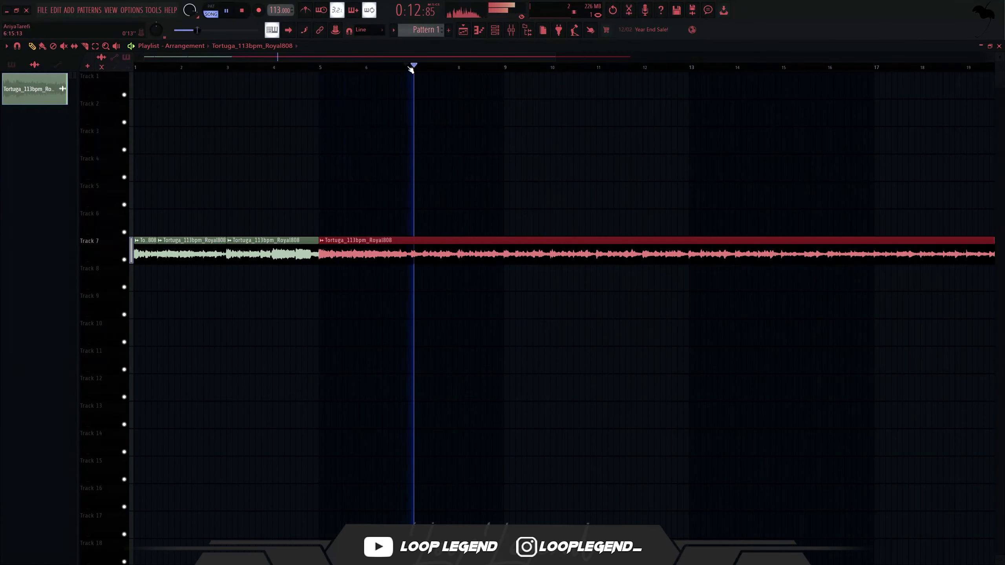
Cut away the audio between bars 5 and 7 and move the remaining clip to bar 5 on Track 8
scroll(390, 123, "up", 9)
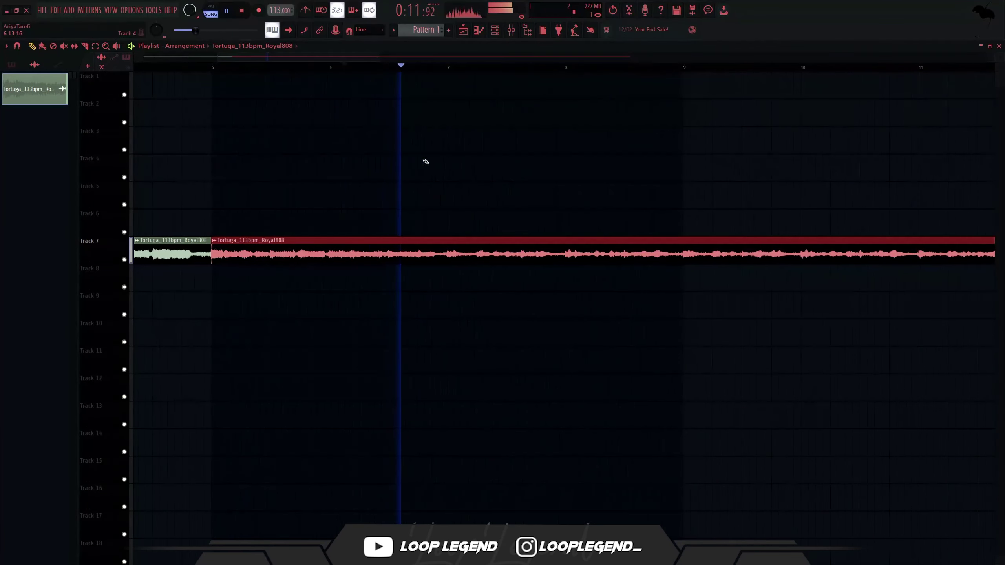
key("c")
right_click(451, 262)
scroll(451, 265, "down", 10)
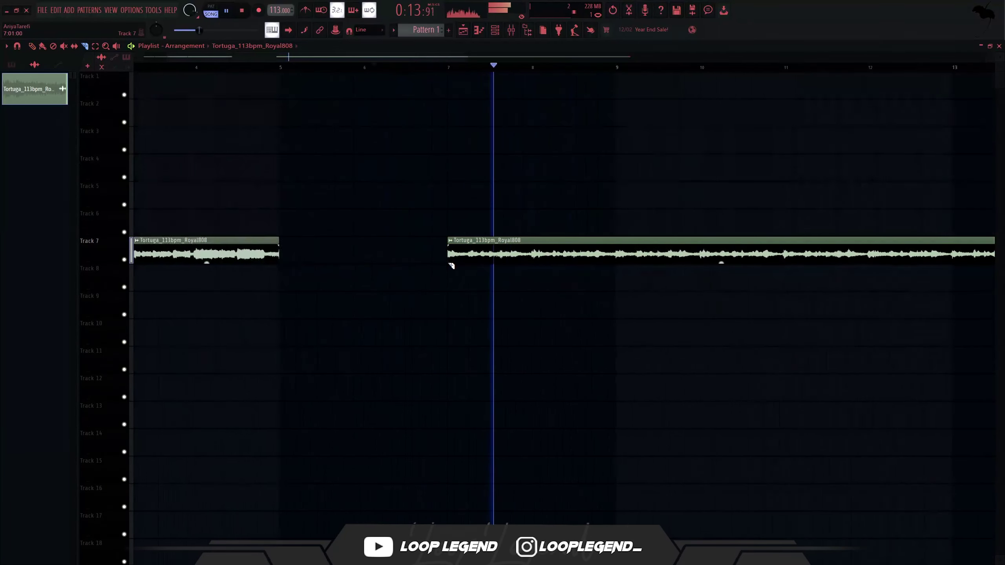
left_click_drag(423, 235, 347, 283)
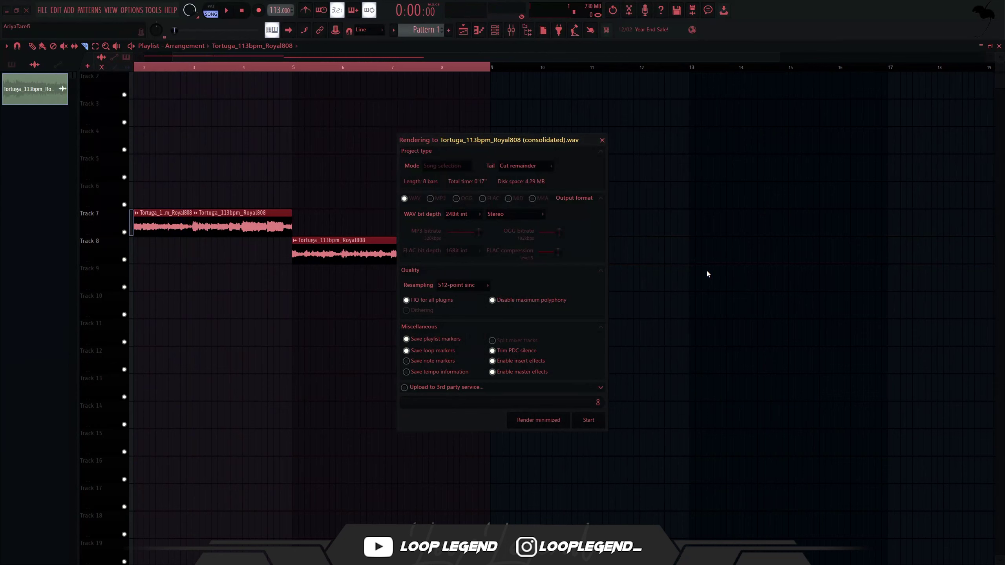
Open the consolidated eight-bar clip in a new Fruity Slicer channel and slice it by beat
left_click(137, 212)
right_click(247, 296)
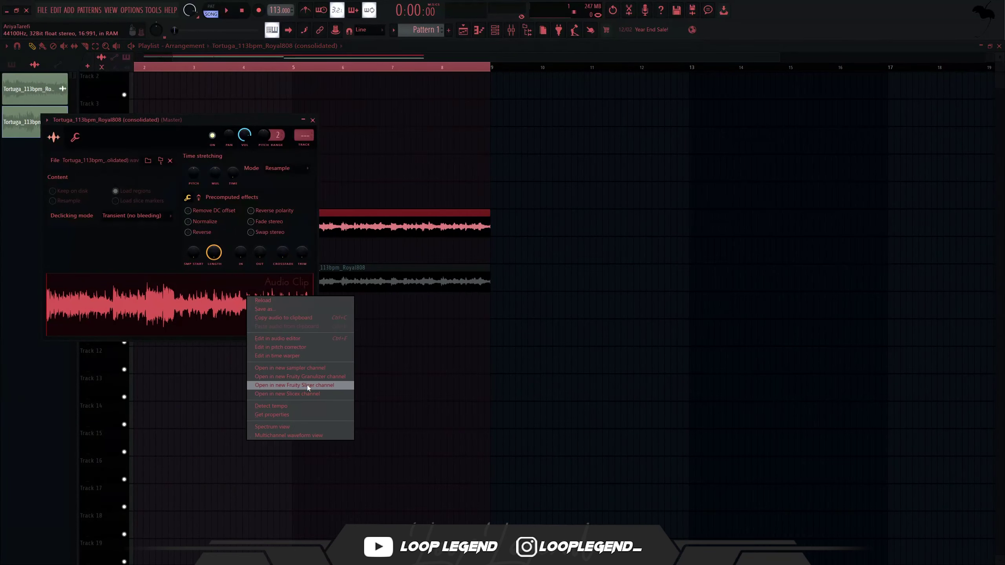
left_click(308, 386)
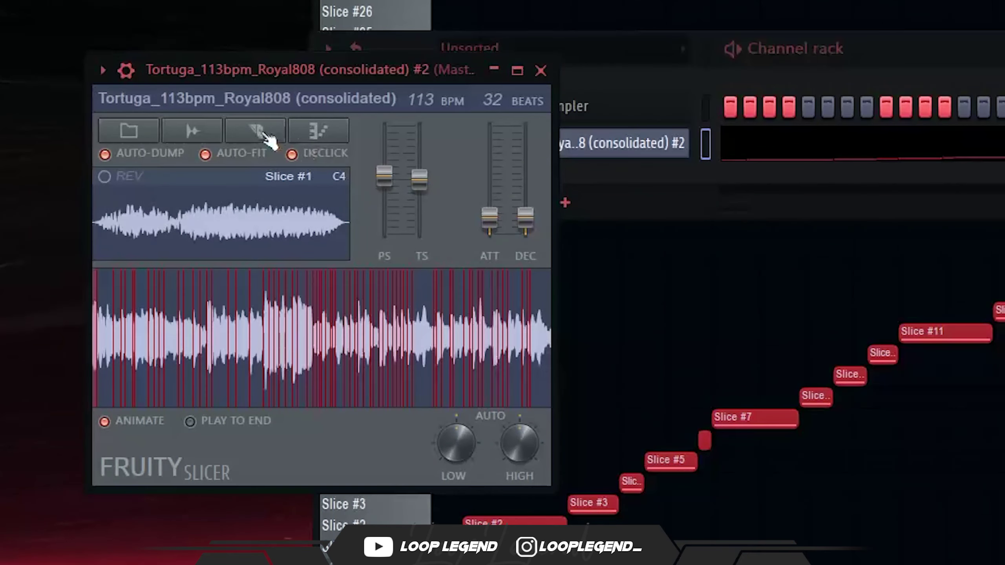
left_click(265, 134)
left_click(268, 363)
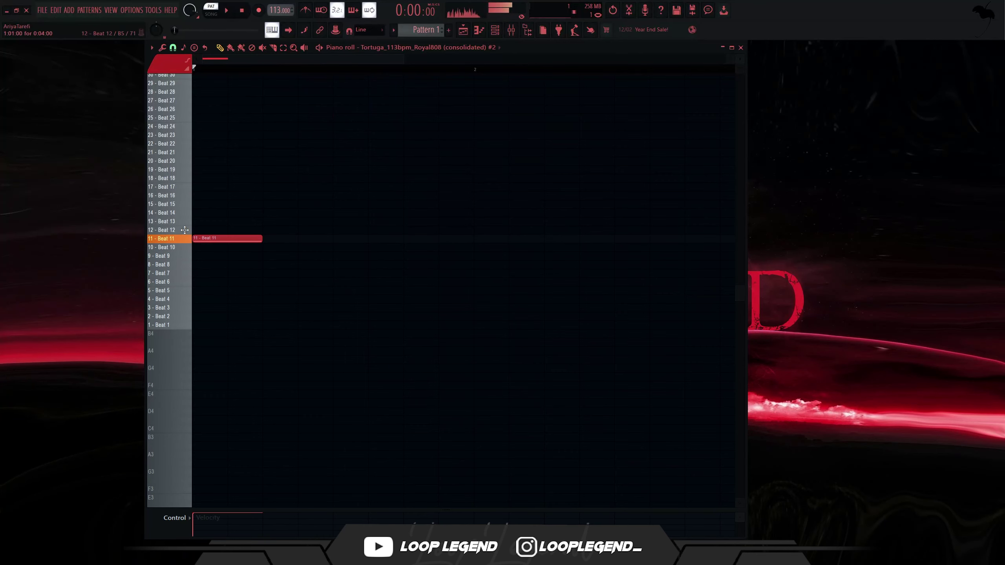
Follow the Beat 11 note with Beat 8, Beat 2 and Beat 4 notes to fill the first bar
key("space")
left_click(269, 265)
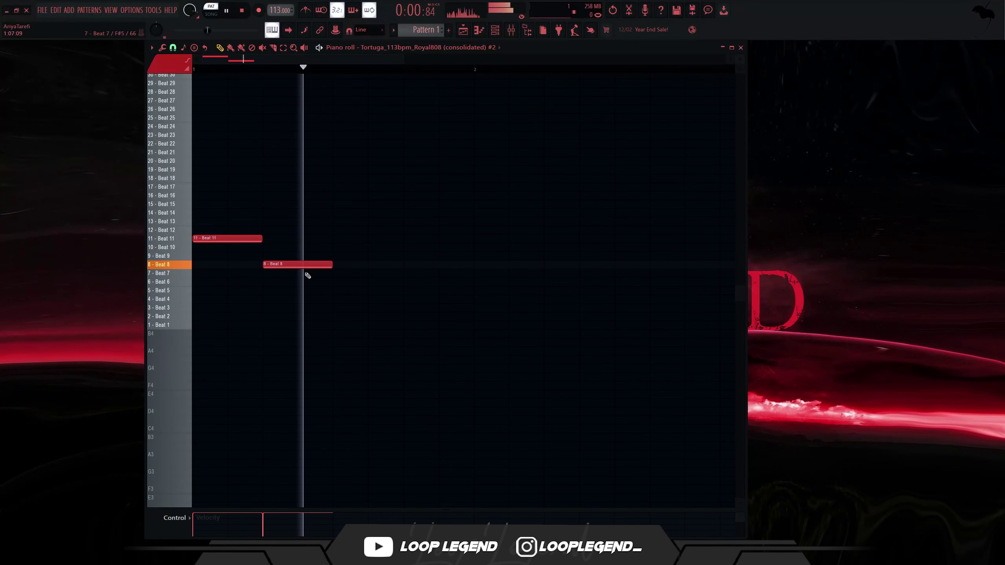
left_click(339, 316)
left_click(420, 308)
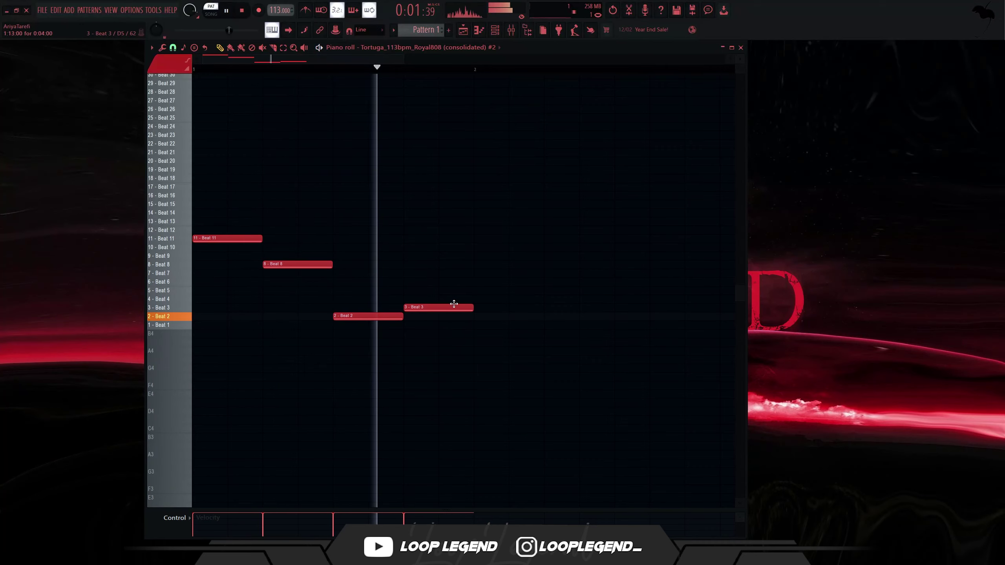
right_click(432, 308)
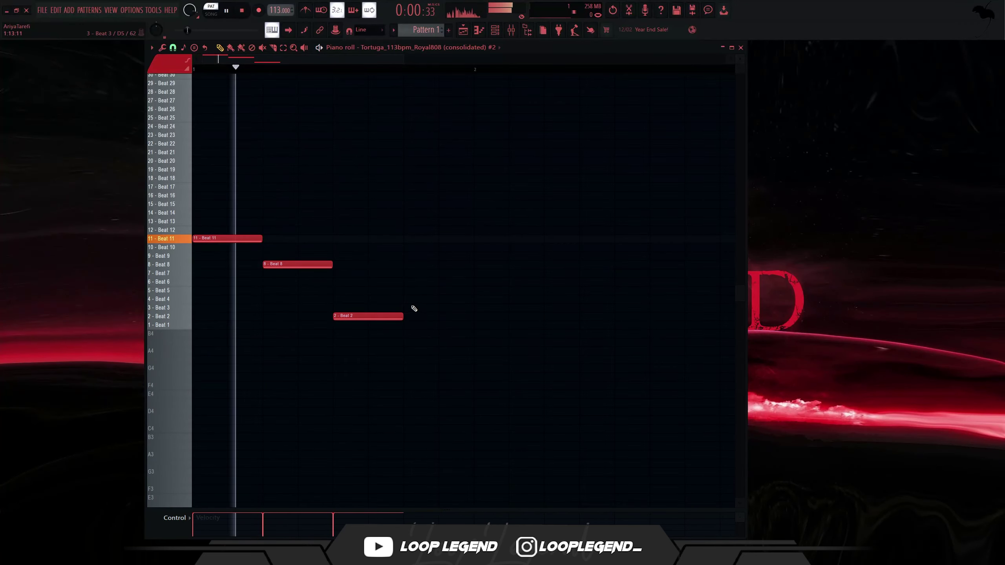
left_click(405, 288)
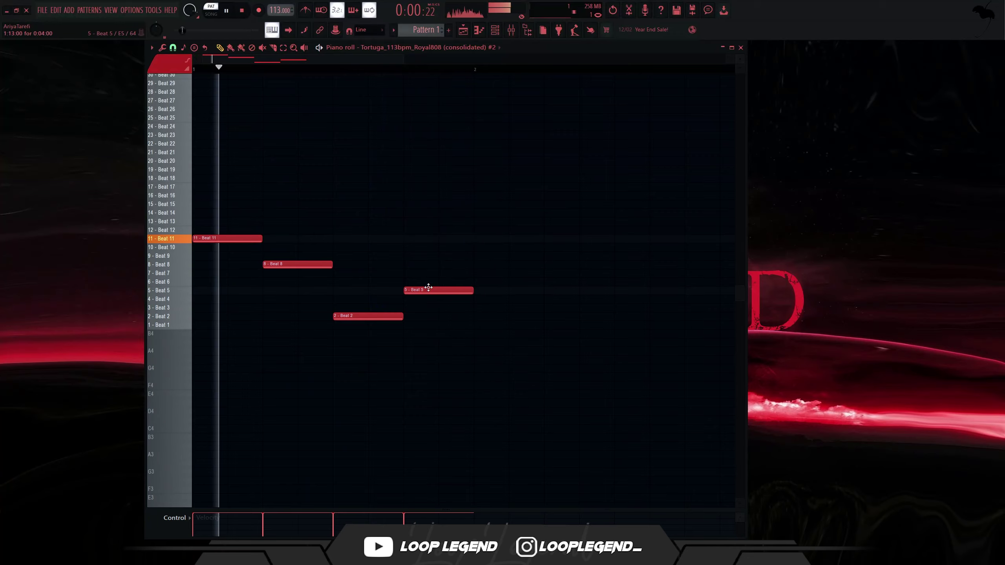
left_click_drag(429, 289, 430, 298)
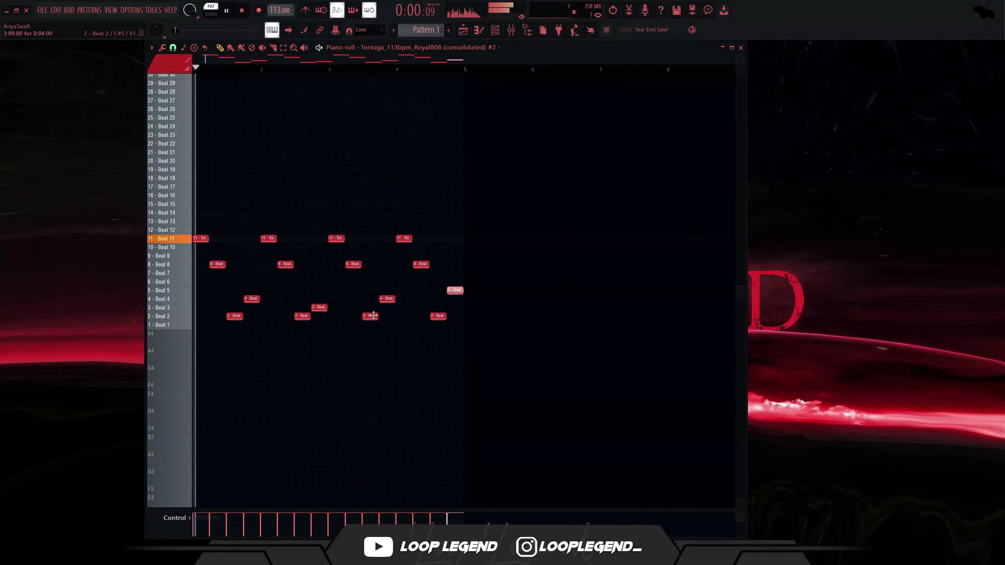
Raise the closing notes of bars 2 and 4 in the four-bar slice sequence to Beat 6
key("shift+Up")
key("shift+Up")
key("shift+Up")
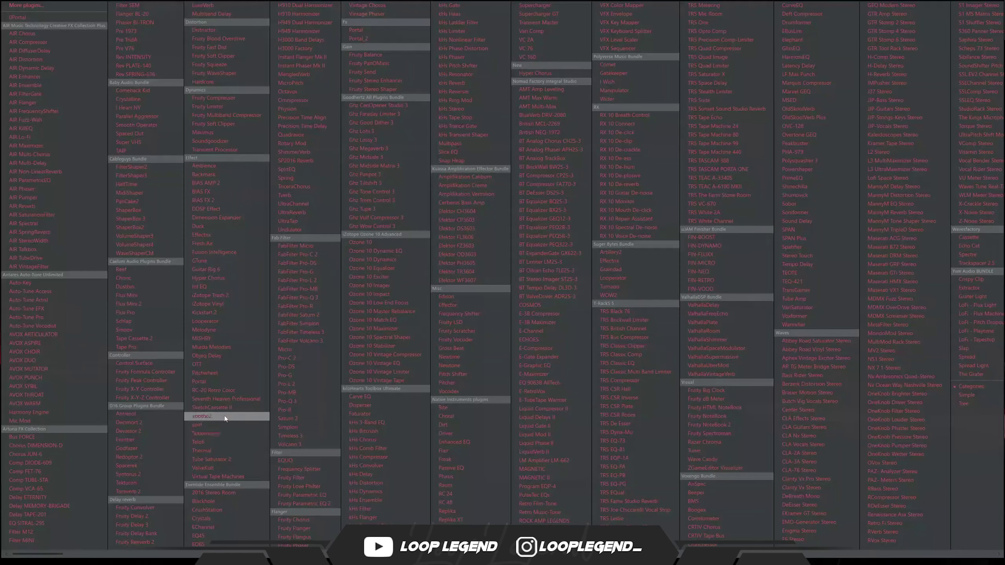
Add soothe2 to the slicer's effects, raising band 2 to 6.9 dB at 1.1 kHz with Q 2.2 and band 3 between 2 and 4 kHz
left_click(225, 417)
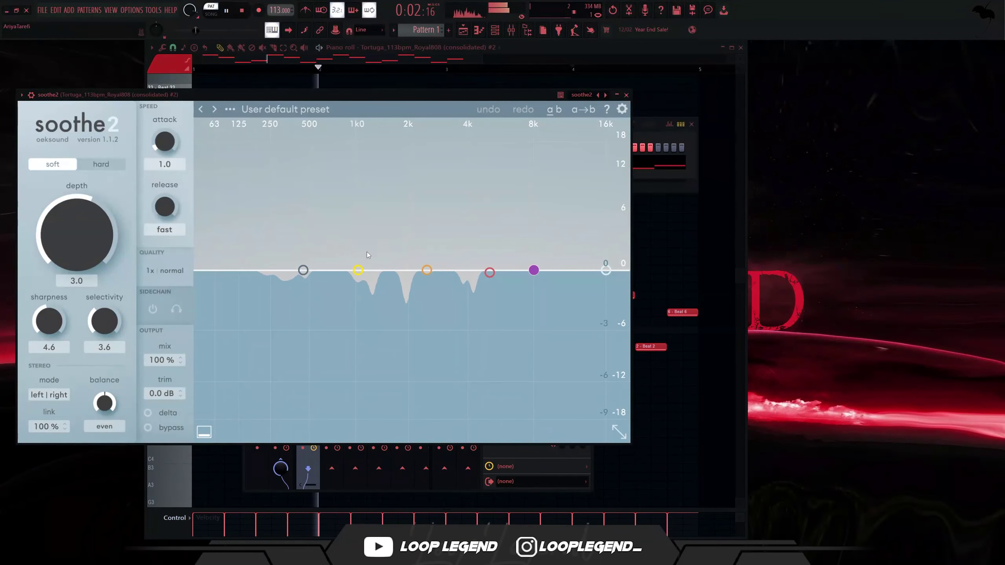
left_click_drag(426, 270, 367, 207)
scroll(367, 207, "up", 4)
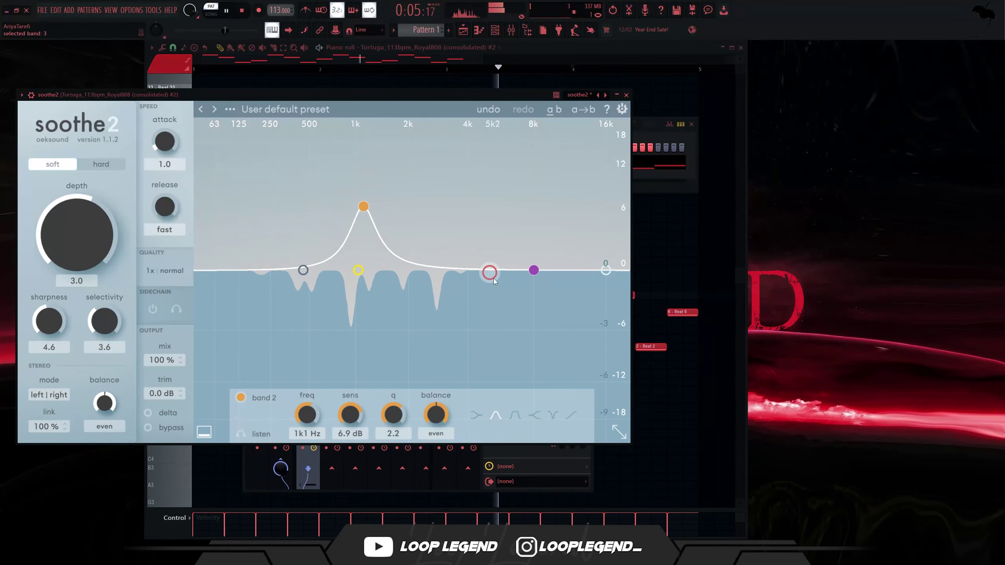
left_click_drag(494, 282, 441, 226)
scroll(443, 216, "up", 5)
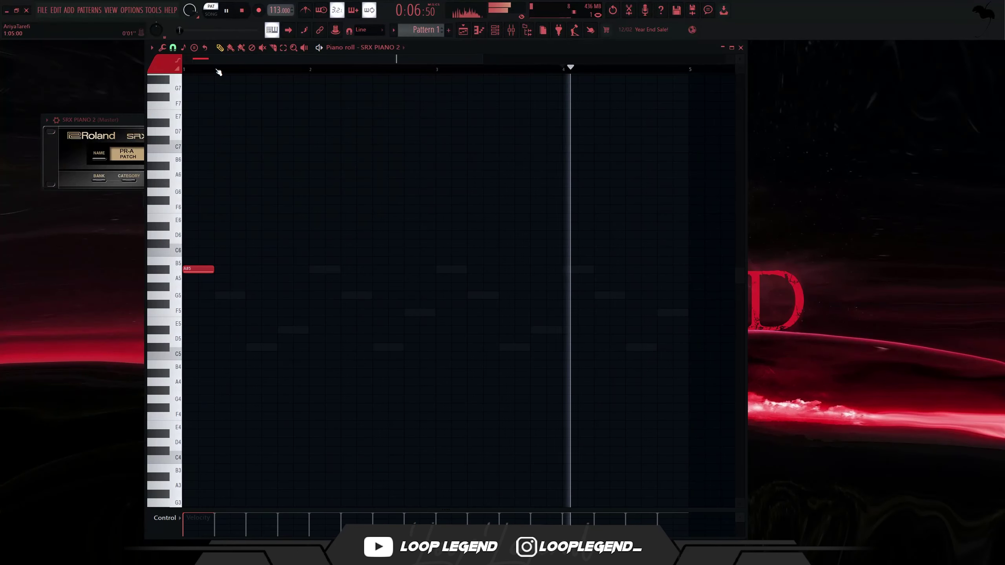
Lay out bar-long A#5 notes over four bars for SRX PIANO 2 and raise the parallel D6 layer to F6
key("space")
left_click_drag(214, 273, 438, 262)
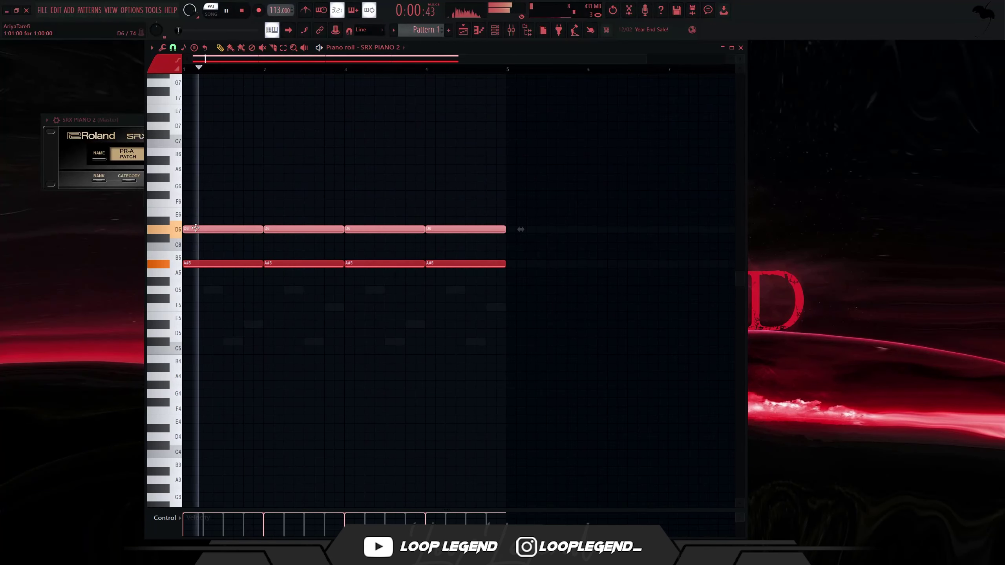
key("Up")
key("Up")
key("Up")
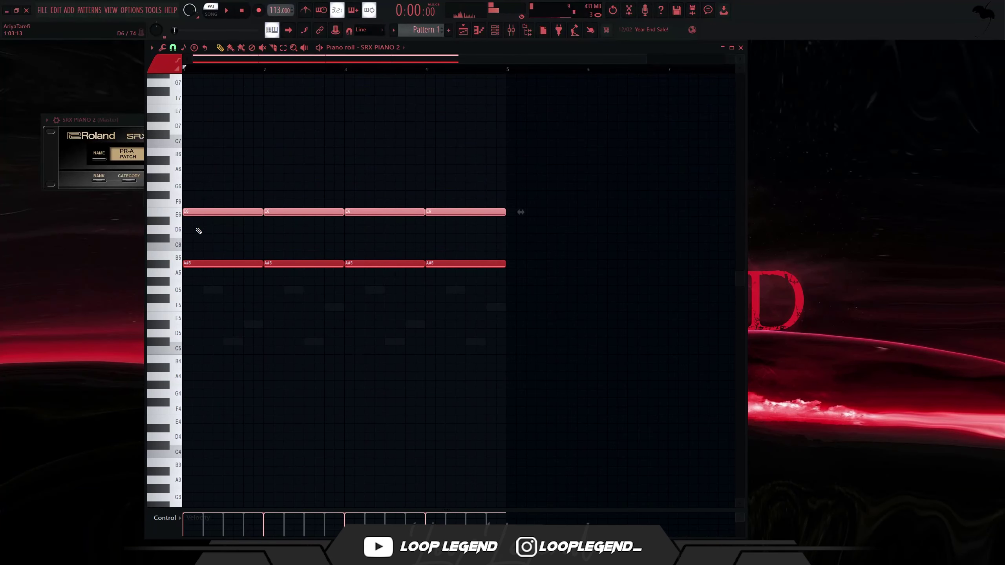
key("space")
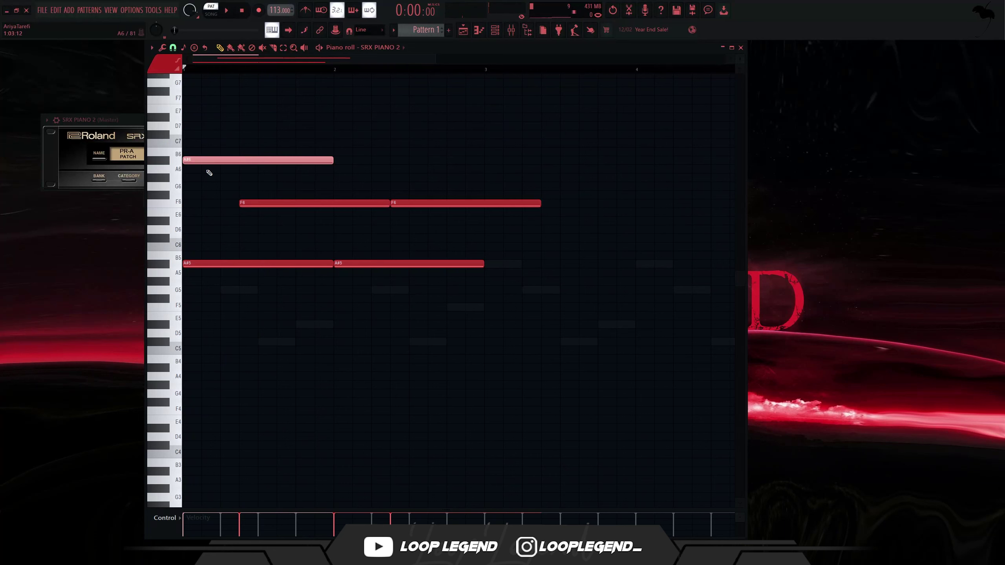
Add one-beat inner notes in bar 1: C6 at step 5, C#6 at step 11 and C6 at step 13
left_click(230, 203)
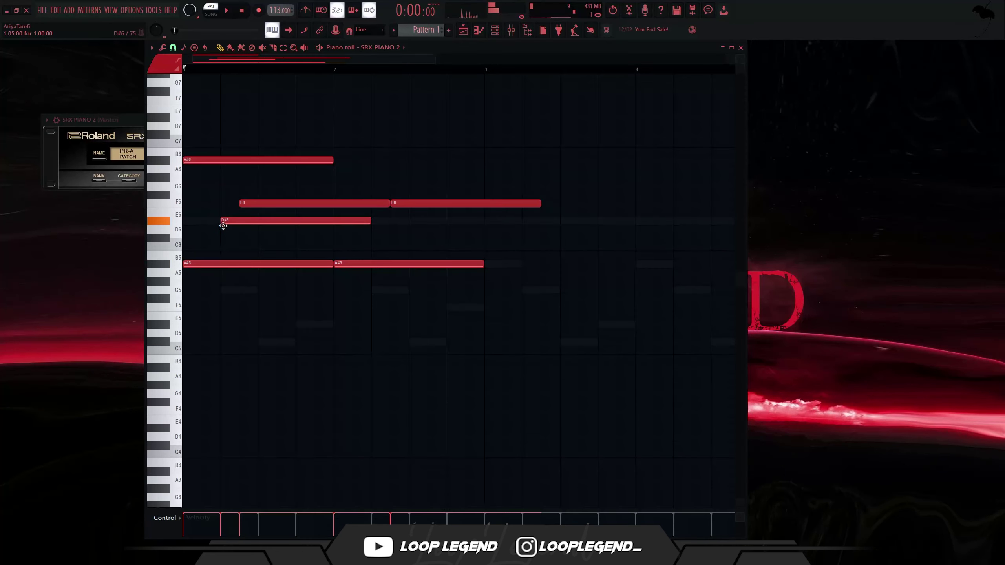
left_click_drag(223, 226, 223, 247)
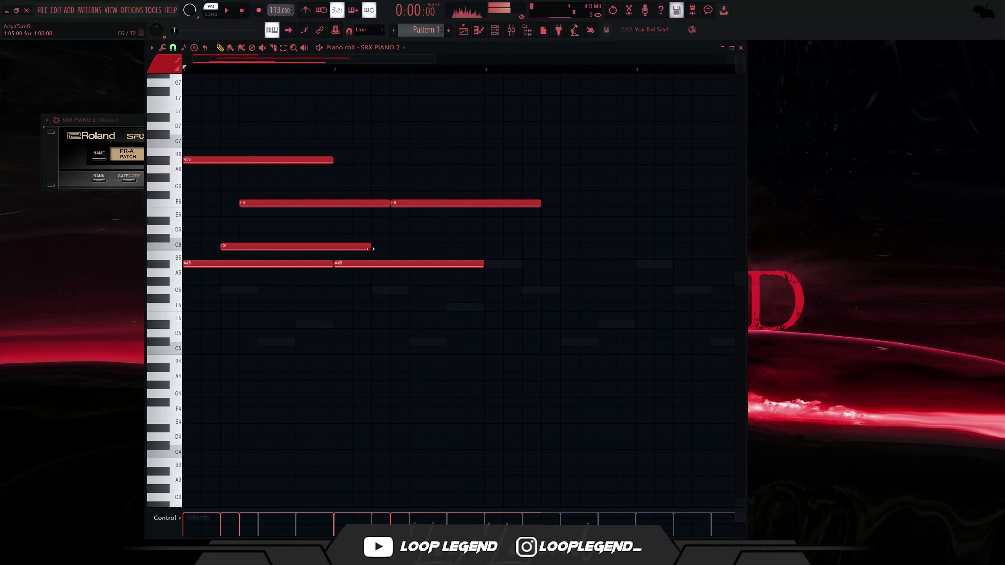
key("space")
left_click_drag(370, 249, 294, 246)
left_click(282, 238)
left_click(316, 246)
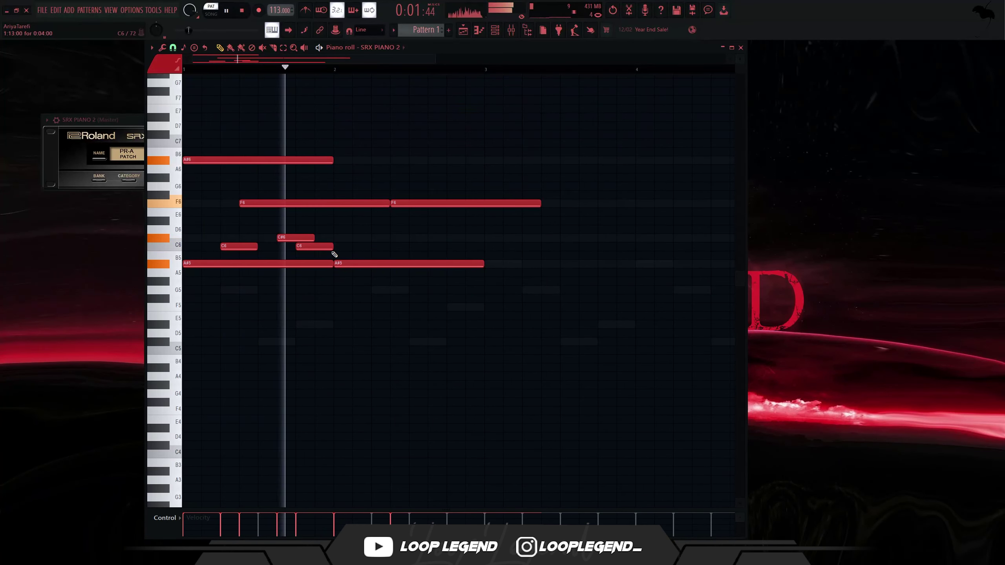
Delete the second F6 and A#5 notes and trim the remaining F6 to the end of bar 1
key("space")
right_click(452, 202)
right_click(402, 264)
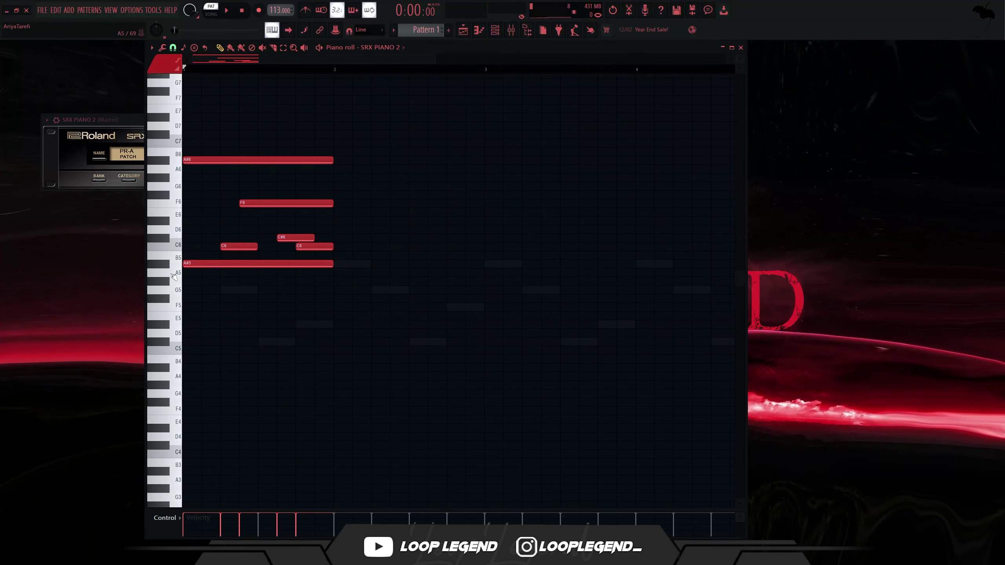
Add two low notes of ten steps each in bar 1: D#5 at step 3 and C5 at step 7
key("space")
left_click(201, 324)
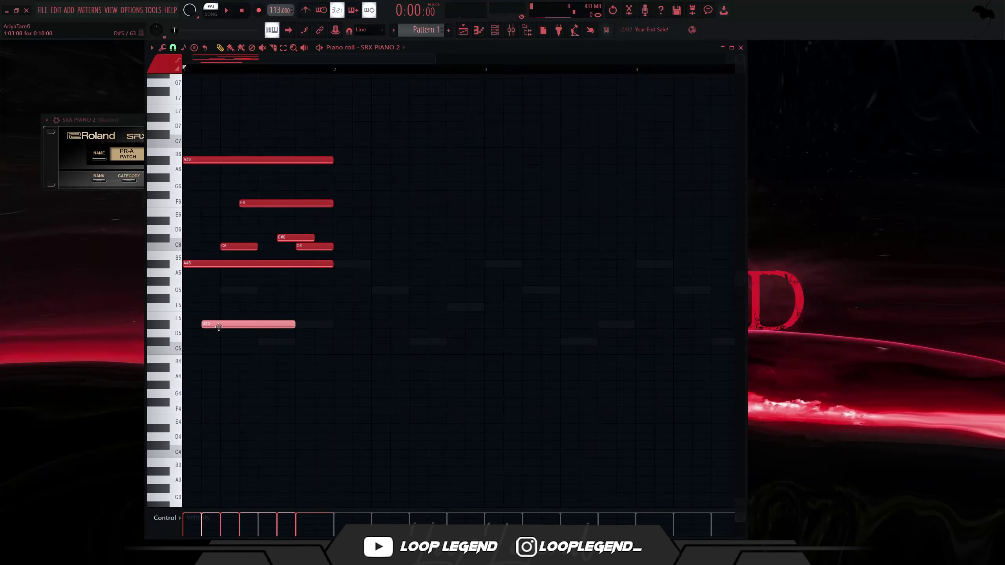
left_click_drag(245, 352, 264, 353)
key("space")
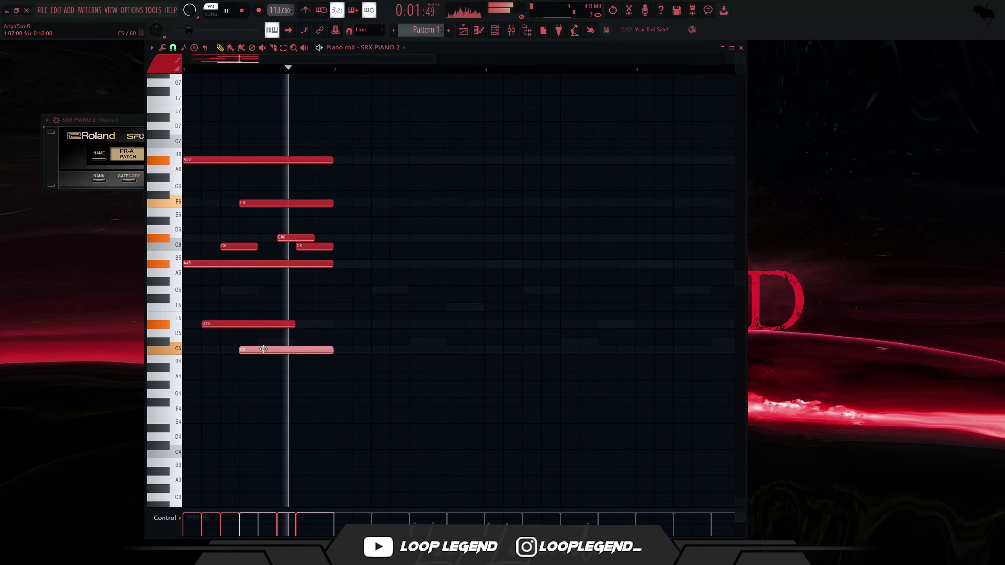
Duplicate the bar 1 notes into bar 2 and change the lowest note of bar 1 to C#5
key("ctrl+a")
key("ctrl+b")
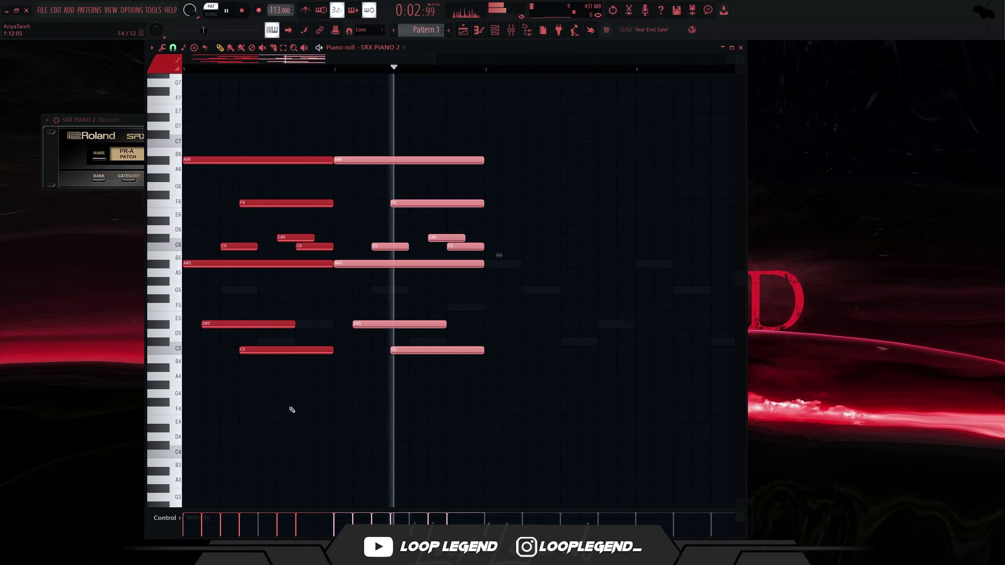
key("space")
left_click(424, 349, "ctrl")
left_click_drag(295, 338, 295, 362)
Duplicate the two-bar phrase into bars 3 and 4 and add an A#4 bass layer below it
left_click_drag(395, 348, 429, 391)
key("ctrl+b")
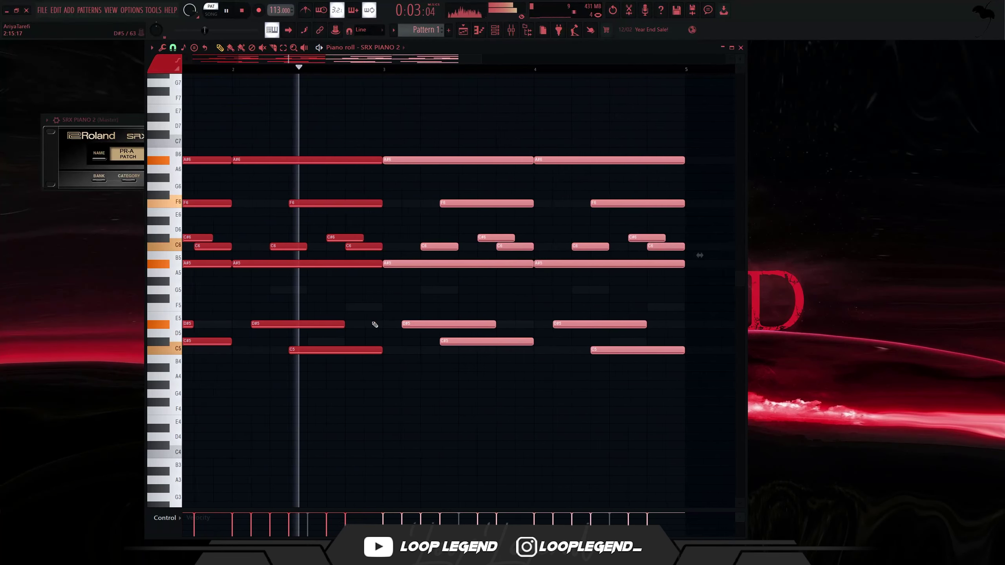
scroll(286, 380, "down", 2)
left_click(293, 381, "ctrl")
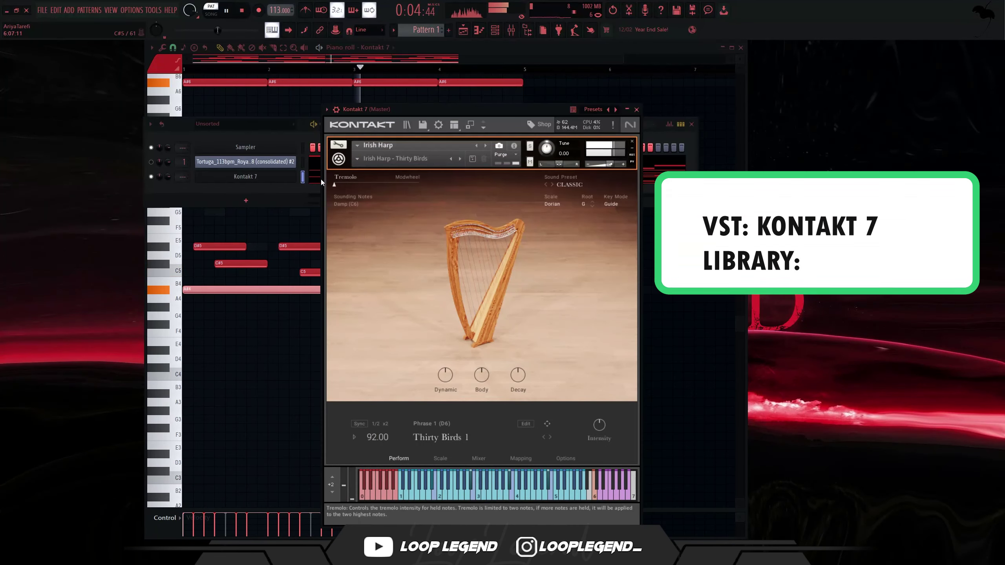
Set the PanCake2 LFO rate to 4 Bars on the Kontakt 7 mixer track
left_click_drag(329, 183, 428, 212)
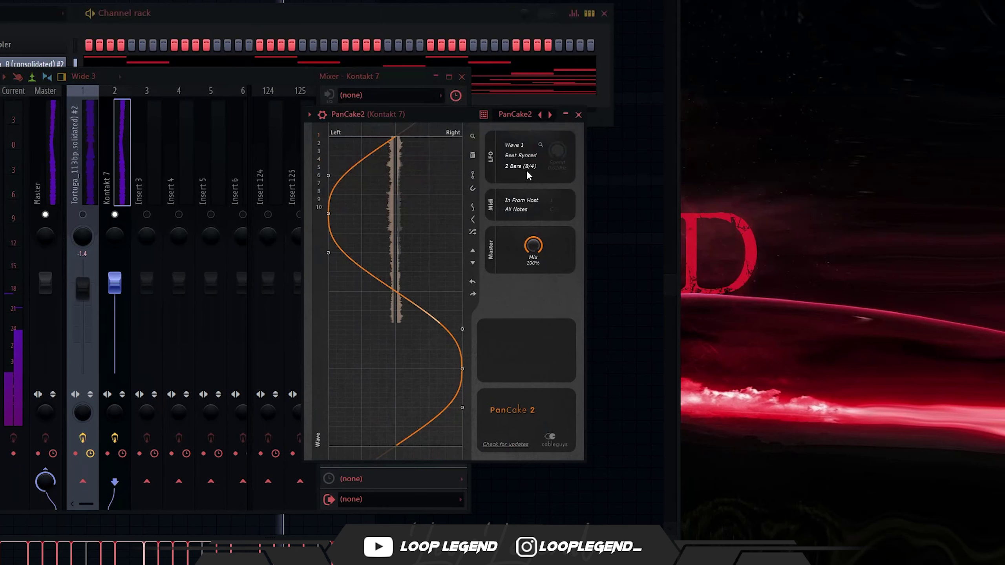
left_click(526, 172)
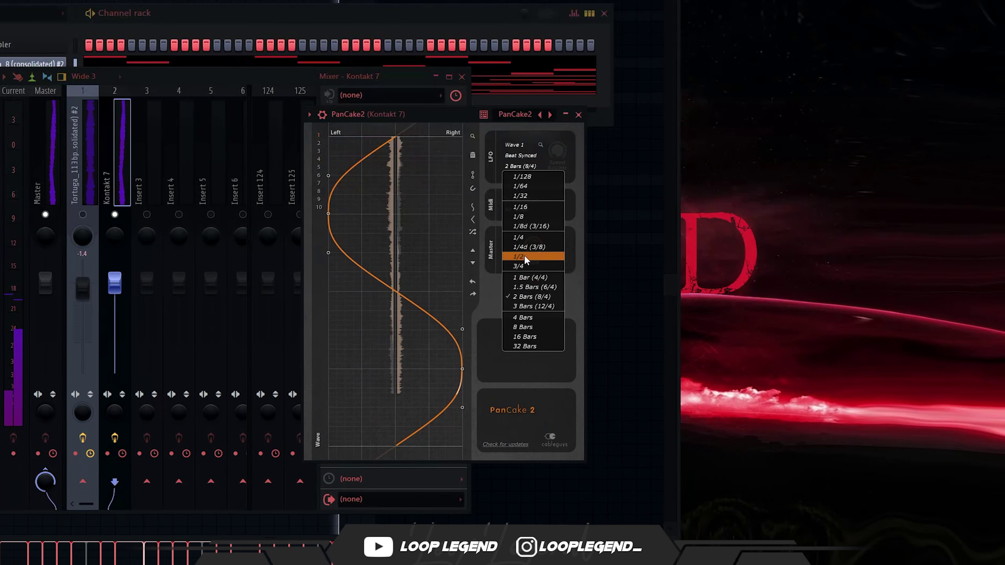
left_click(534, 317)
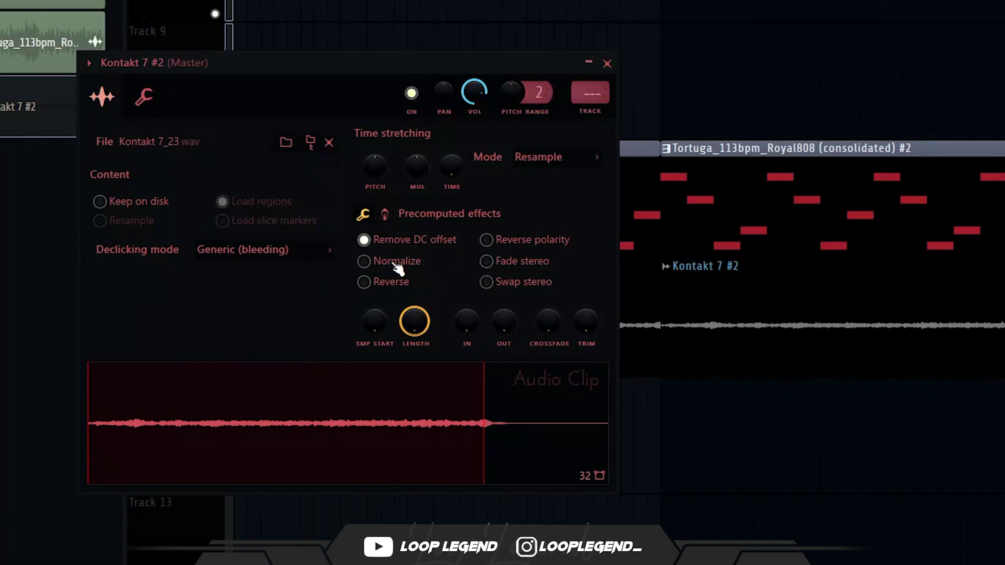
Normalize the Kontakt 7 #2 audio clip and duplicate the slicer and Kontakt clips into bars 9 to 17 of the playlist
left_click(395, 265)
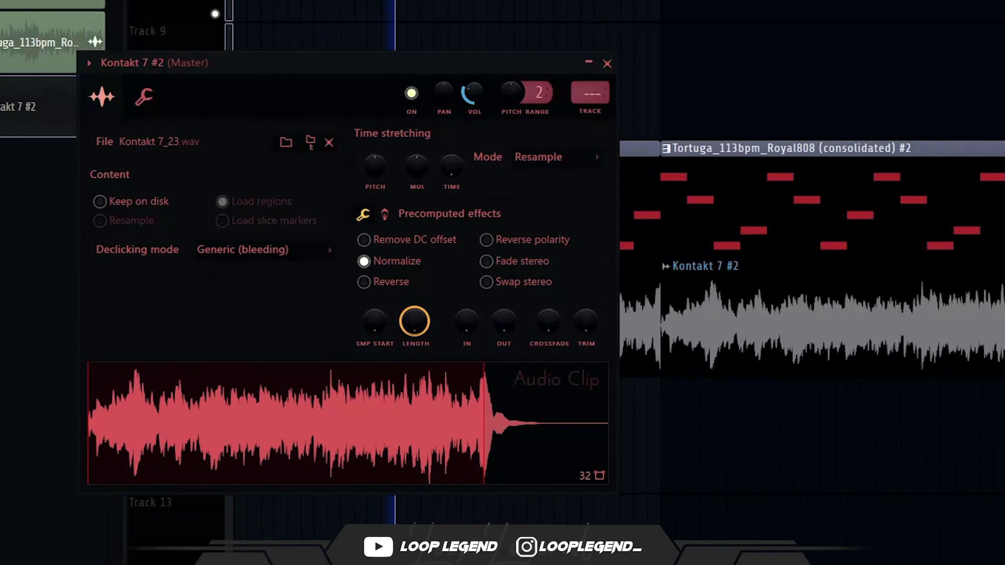
key("Escape")
key("ctrl+b")
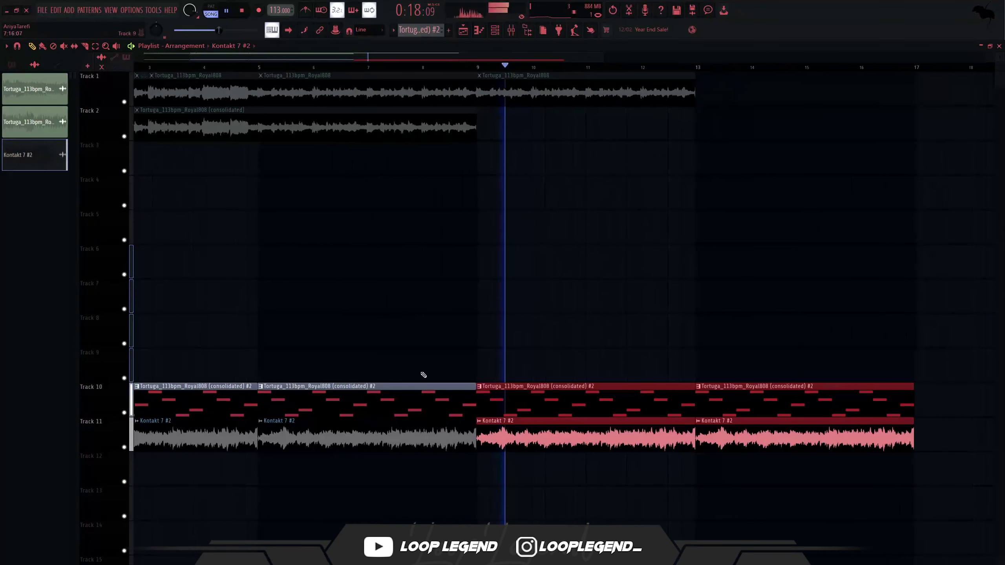
key("ctrl+d")
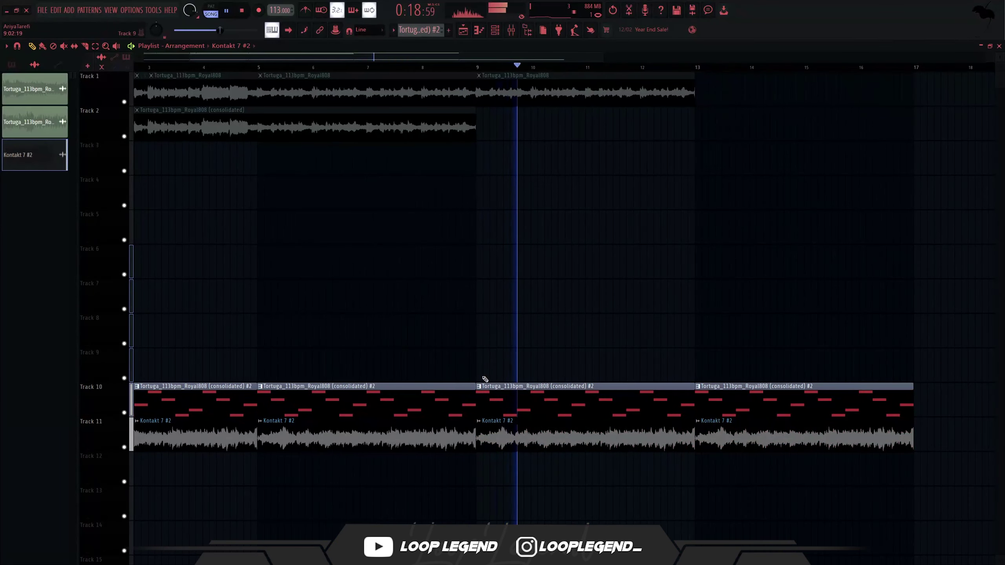
Make the slicer clip at bar 9 unique and replace the slicer clip at bar 13 with a copy of it
left_click(479, 387)
left_click(499, 464)
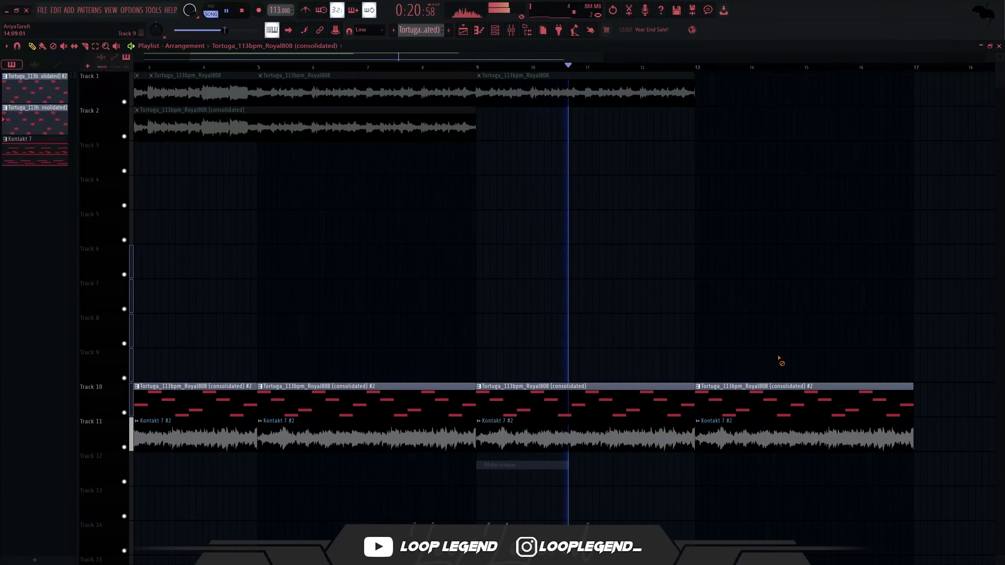
key("space")
right_click(780, 395)
left_click(551, 396, "ctrl")
key("ctrl+b")
Open the new slicer variation in the piano roll and raise all its notes by one octave
double_click(551, 396)
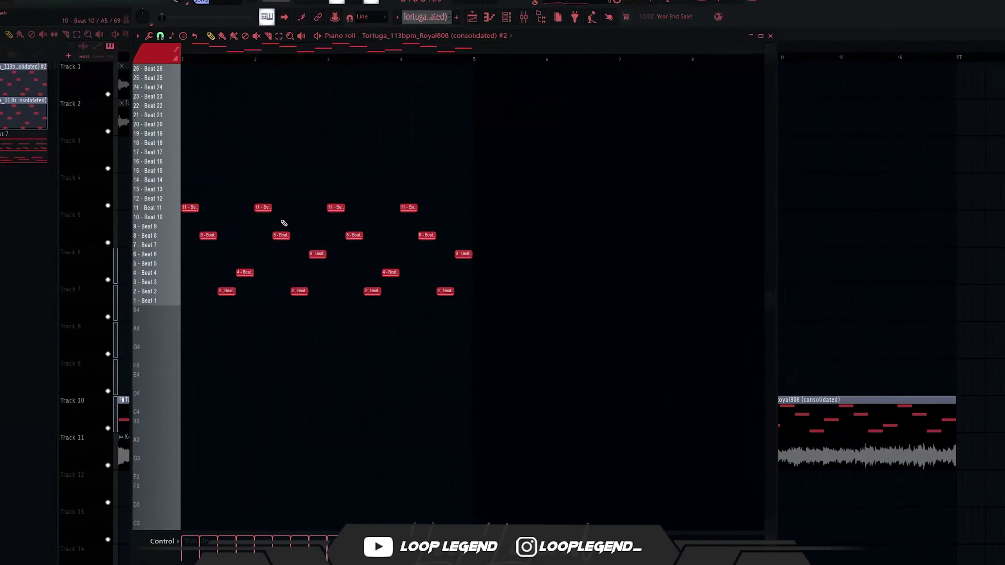
key("ctrl+Up")
key("space")
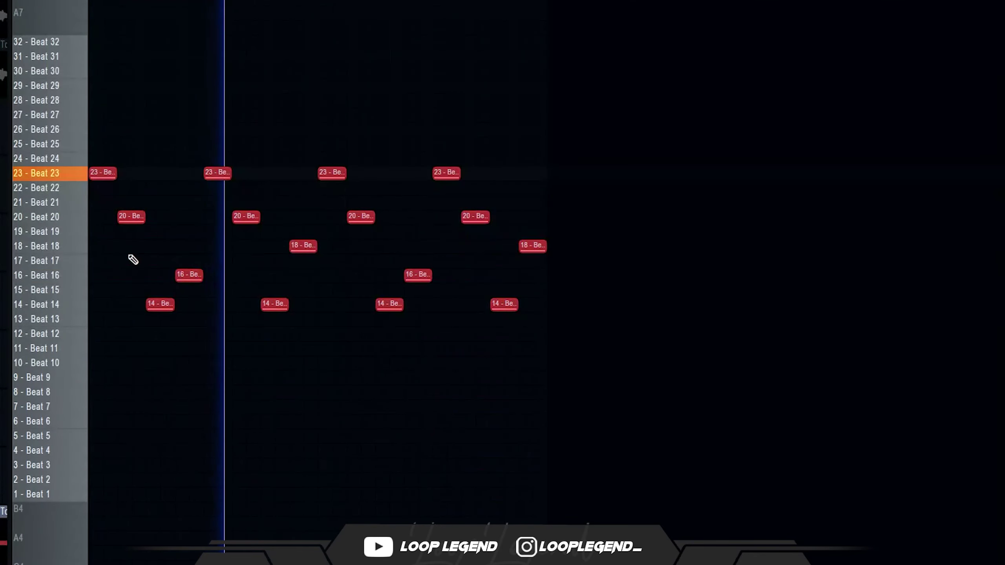
Move all Beat 14 notes up to Beat 17 and audition the changed slice pattern
left_click(75, 309, "ctrl")
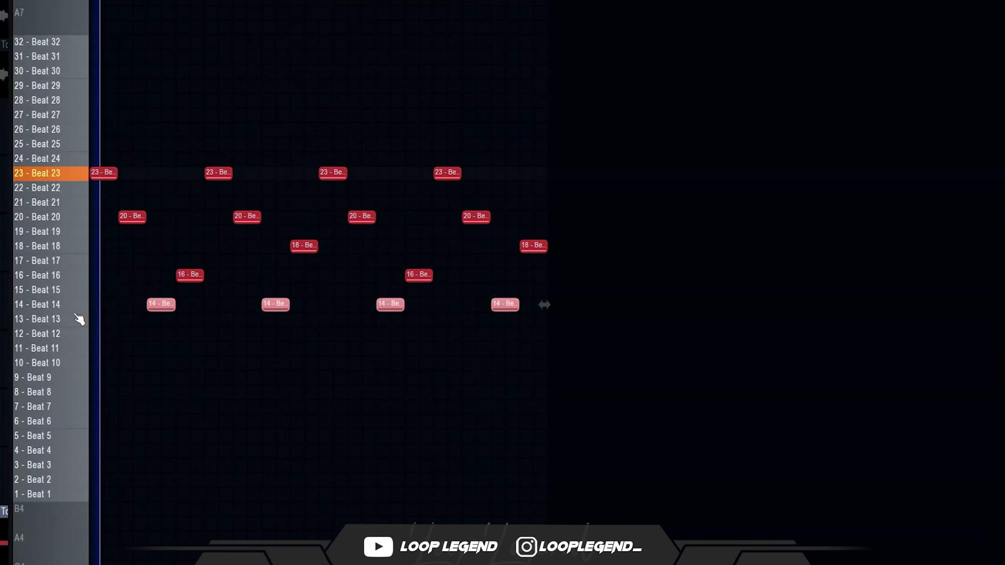
key("shift+Up")
key("shift+Up")
key("shift+Up")
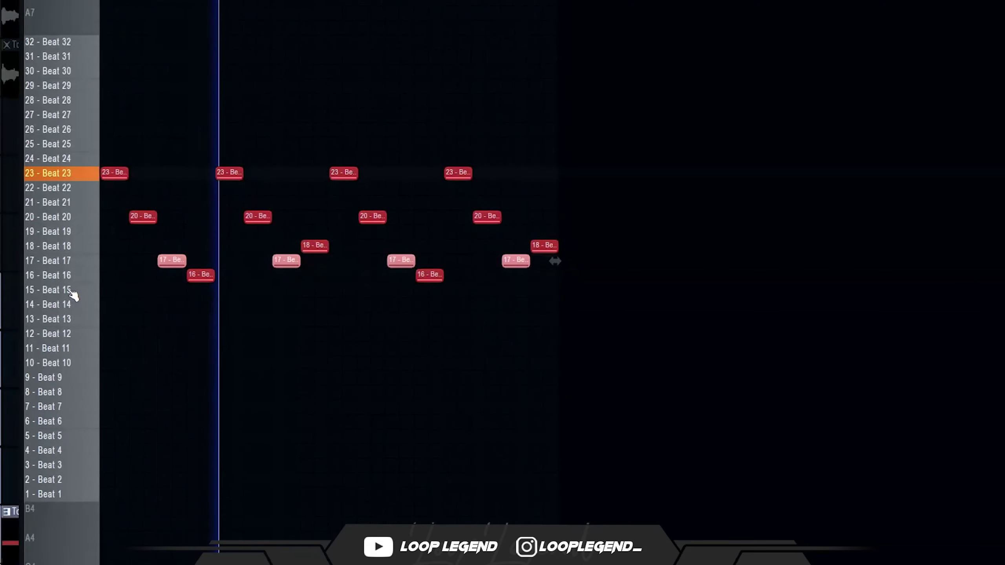
key("space")
key("space")
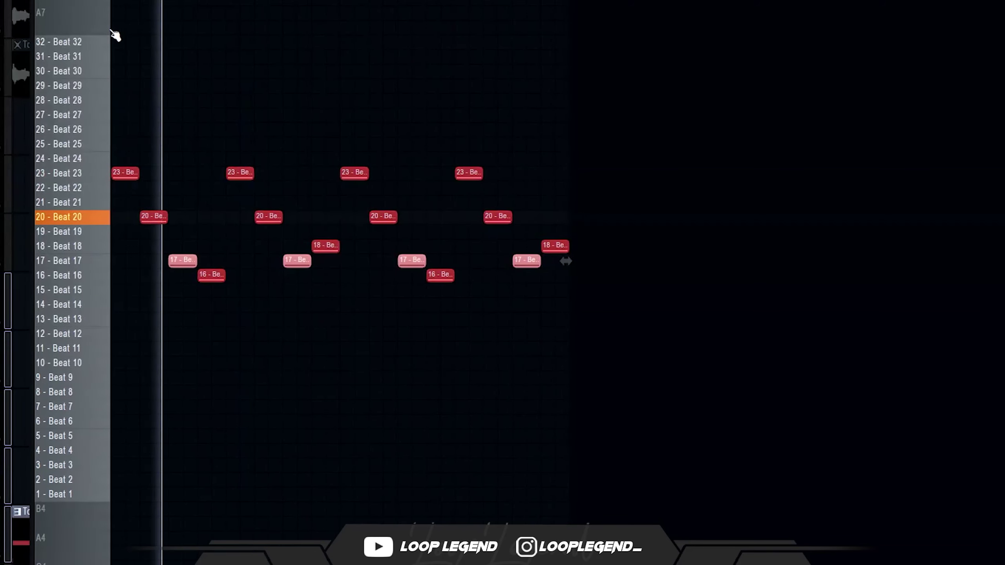
key("space")
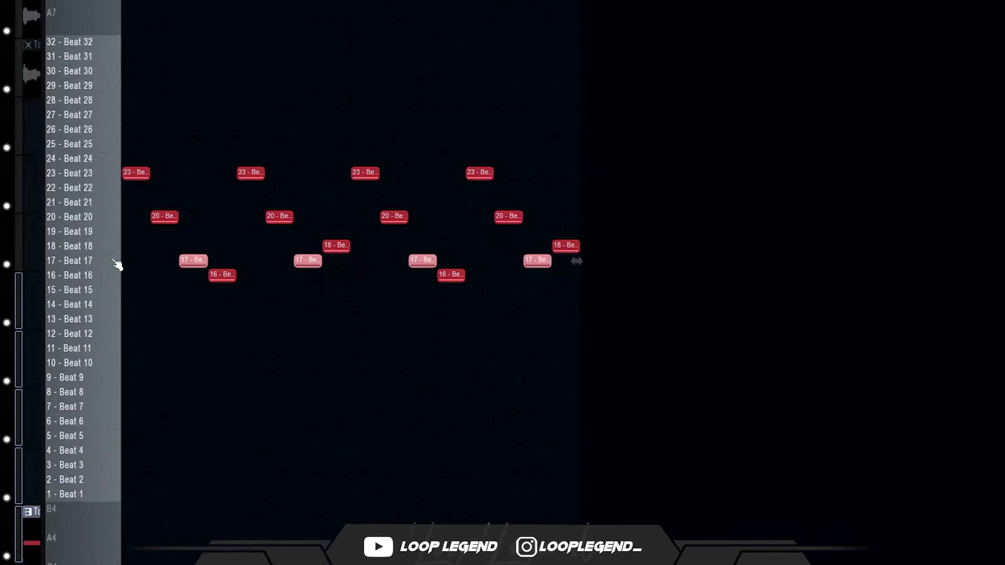
Raise both Beat 16 notes to Beat 21, audition them, and try one slice higher
left_click(93, 276, "ctrl")
key("shift+Up")
key("shift+Up")
key("shift+Up")
key("shift+Up")
key("shift+Up")
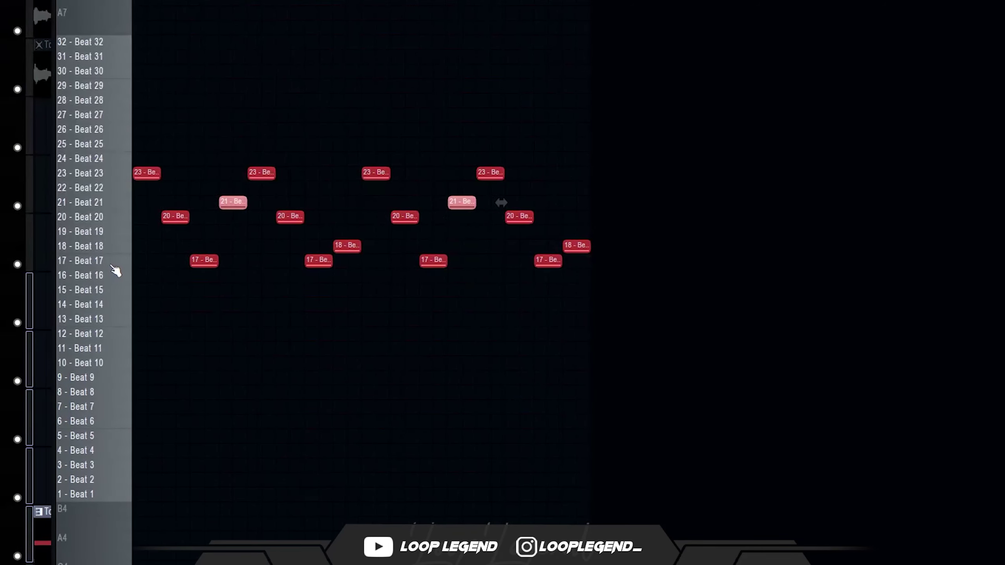
key("space")
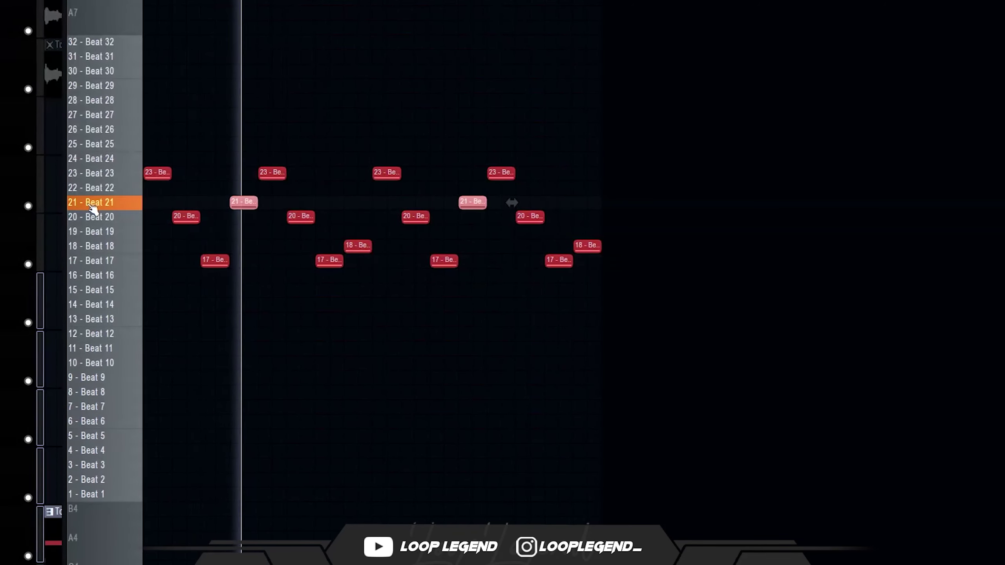
key("shift+Up")
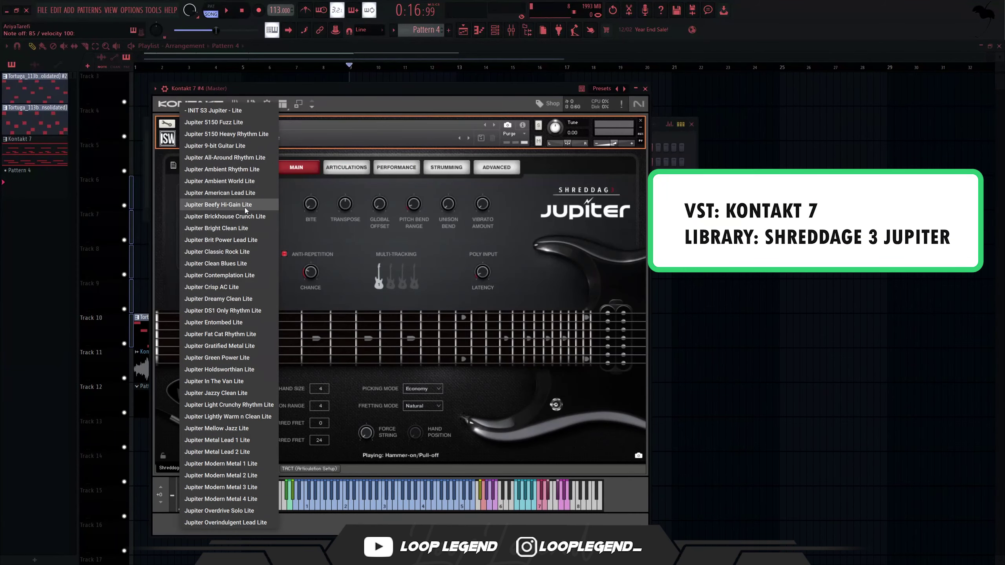
Load the Jupiter Clean Blues Lite snapshot in Shreddage 3 Jupiter and audition it with the long A#5 note
scroll(243, 223, "down", 2)
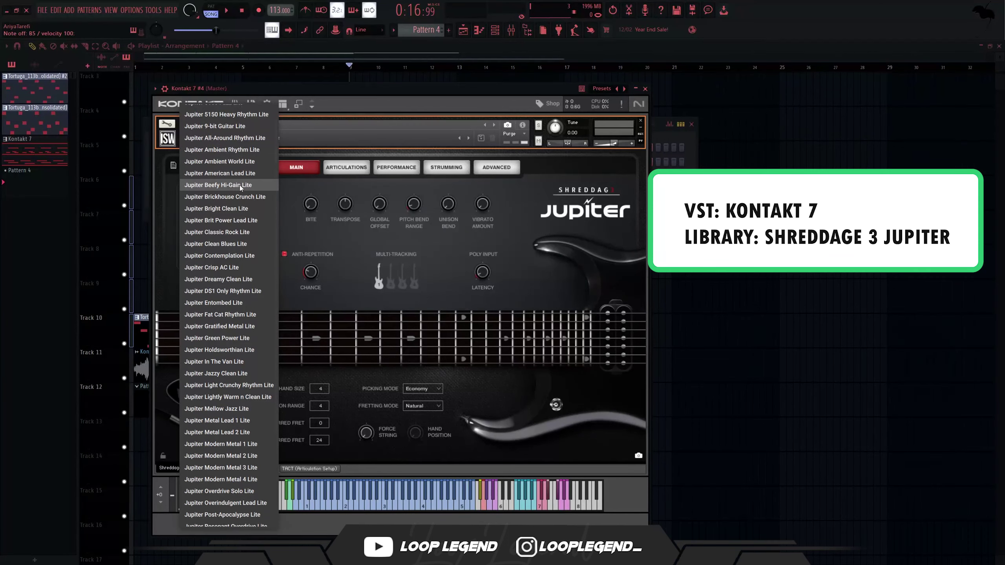
left_click(235, 246)
mouse_move(434, 86)
left_mouse_down()
mouse_move(456, 87)
mouse_move(445, 92)
left_mouse_up()
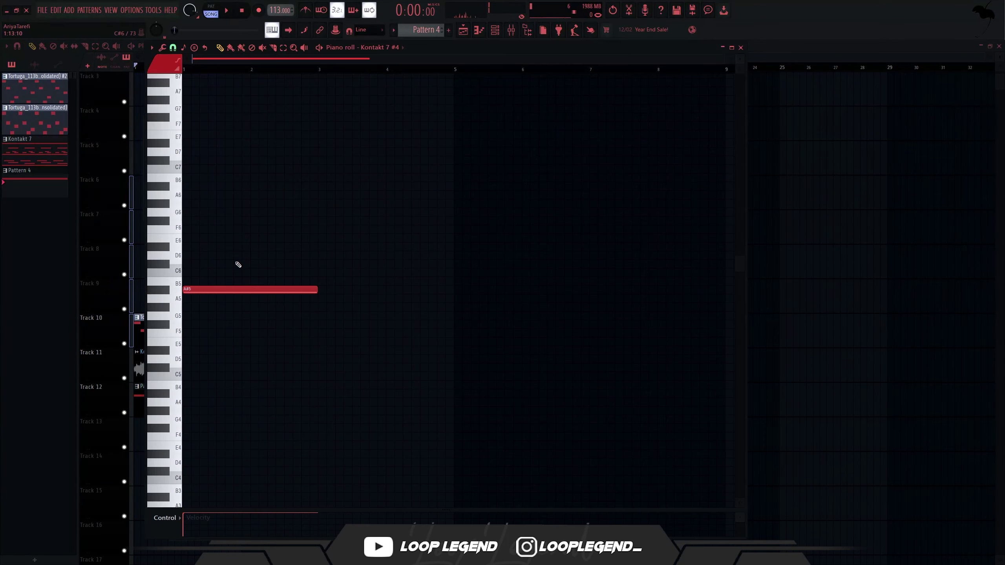
key("space")
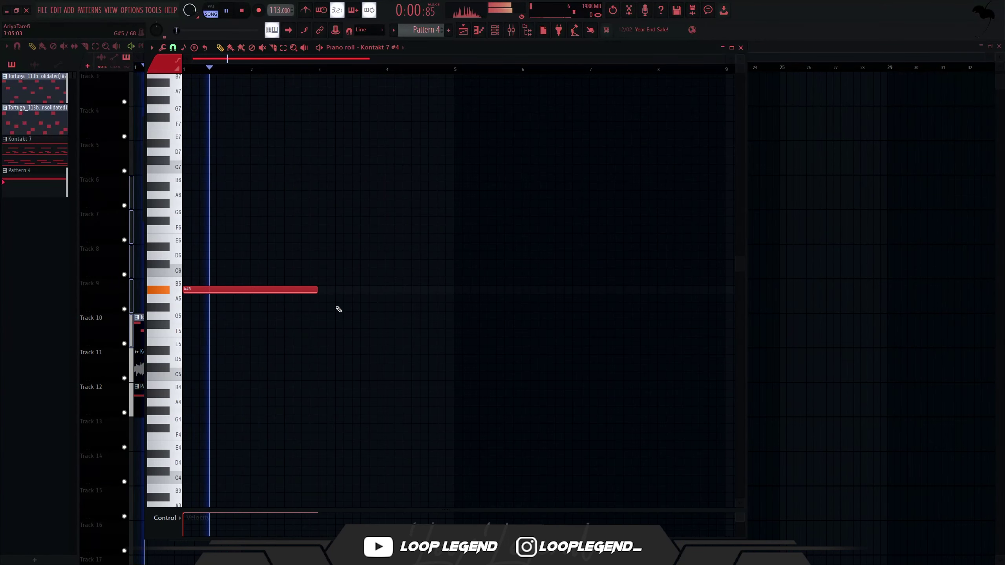
Lower the two-bar guitar note to F5 by way of G#5, auditioning it against the sample
key("shift+Down")
key("shift+Down")
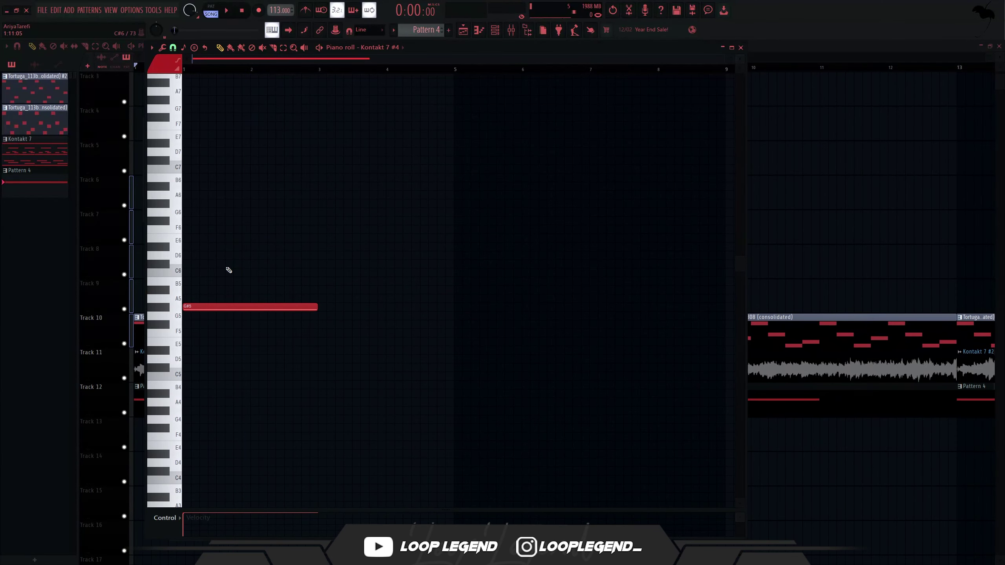
key("space")
key("space")
key("shift+Down")
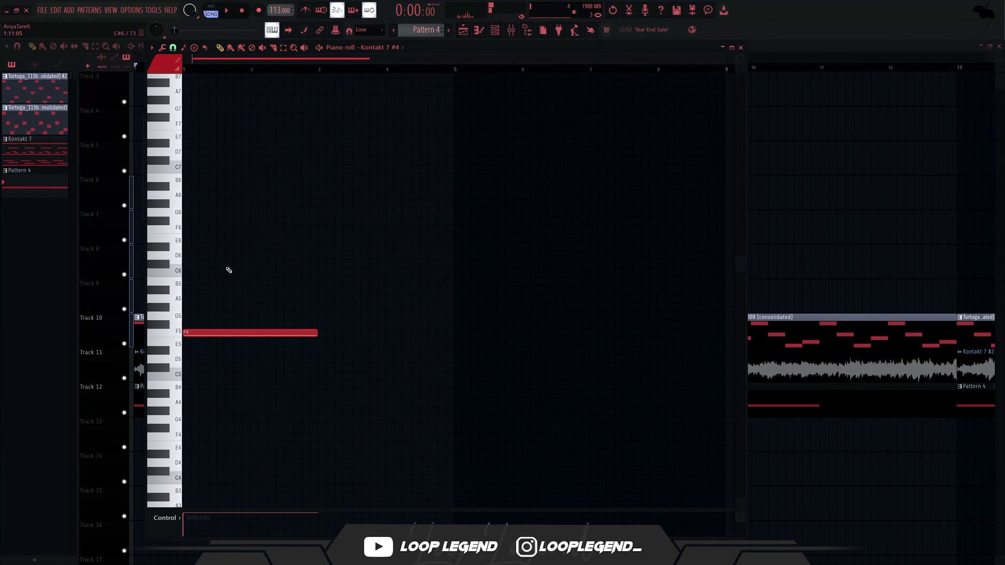
key("space")
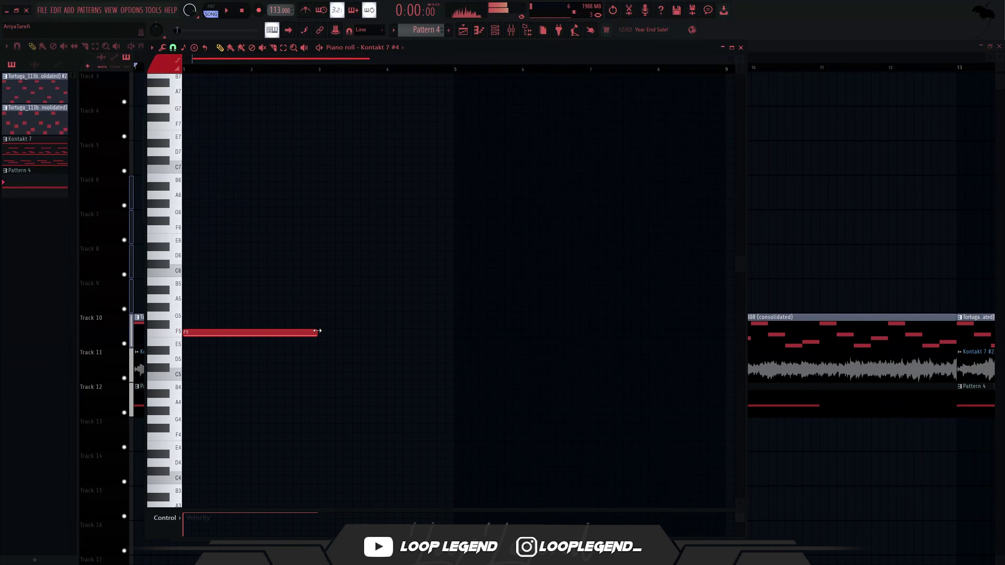
Shorten the F5 note to six steps and add an A#5 note filling the rest of bar 1
left_click(606, 197)
key("ctrl+l")
right_click(627, 195)
key("space")
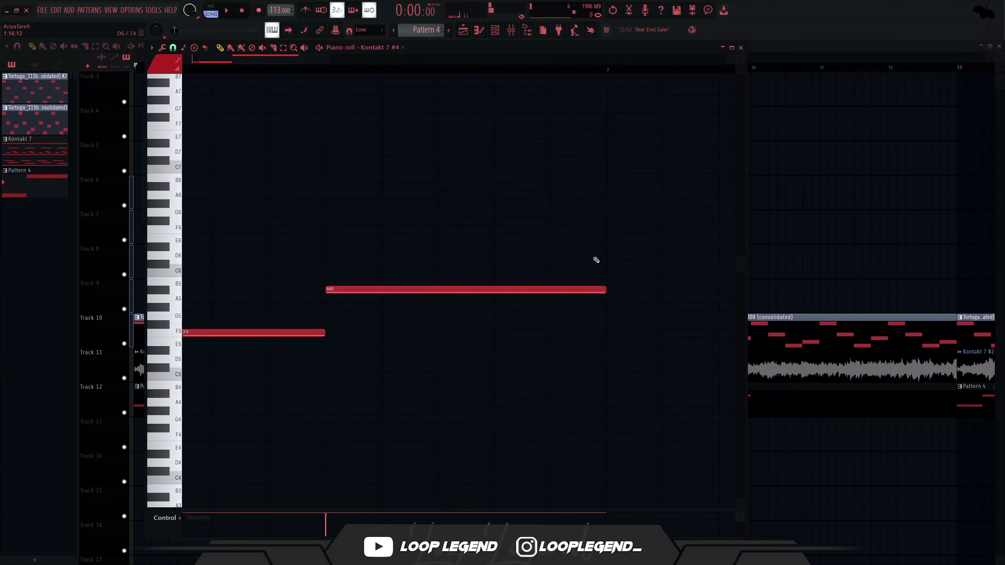
key("space")
Load the Spong Bob mixer preset from the Evolution Multi Kit onto the Kontakt 7 #4 mixer track
scroll(404, 410, "down", 2)
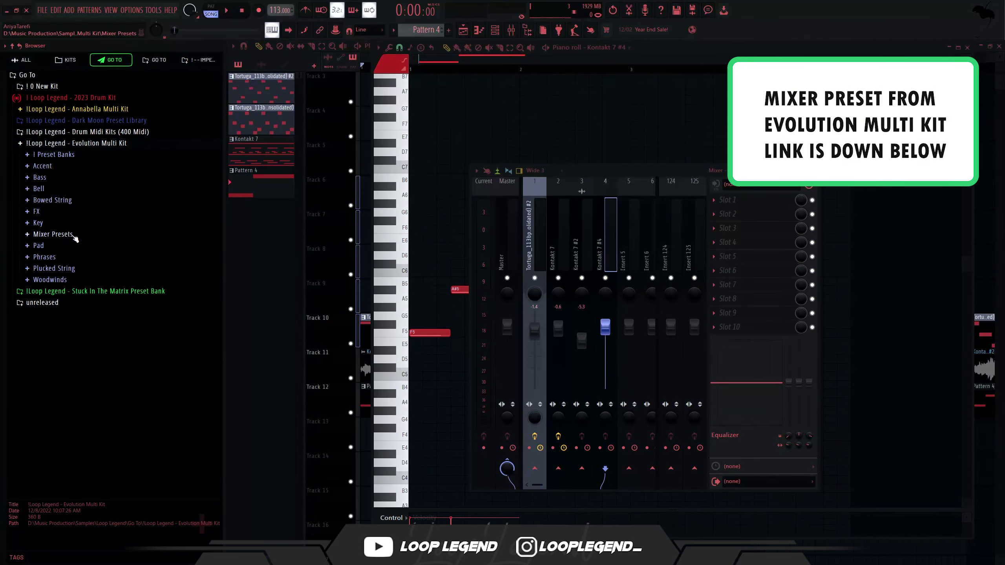
left_click(69, 236)
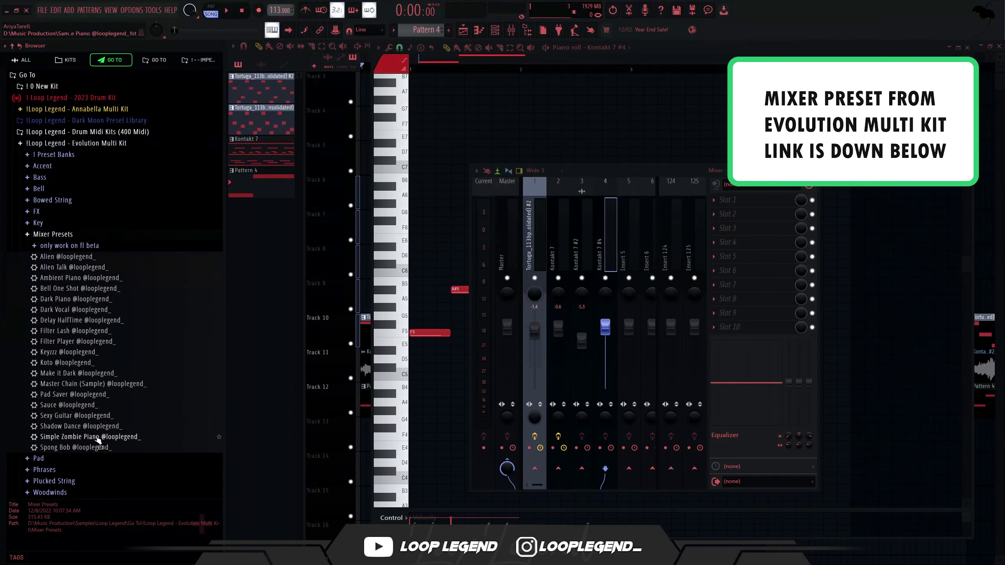
left_click_drag(96, 449, 458, 383)
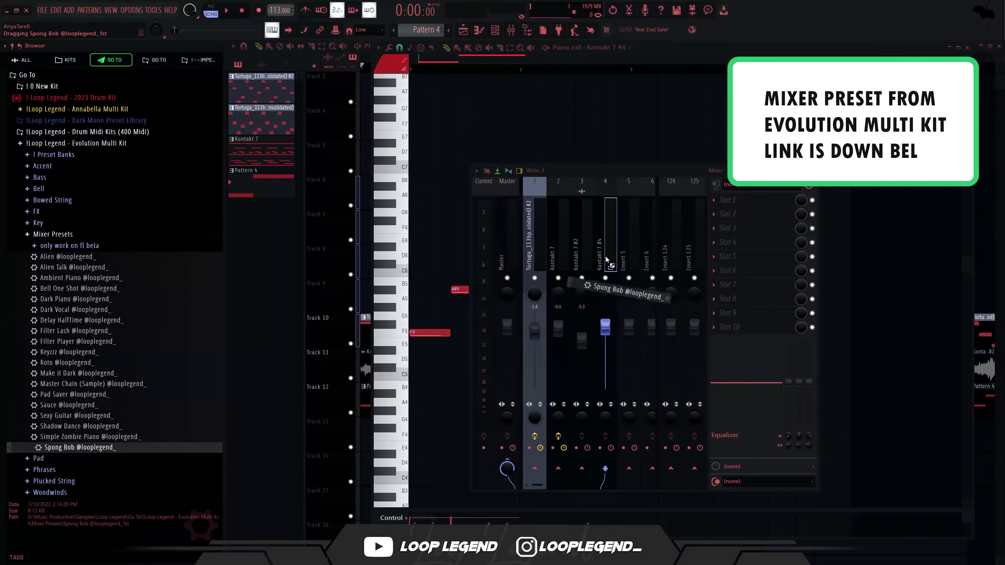
left_click_drag(607, 261, 607, 262)
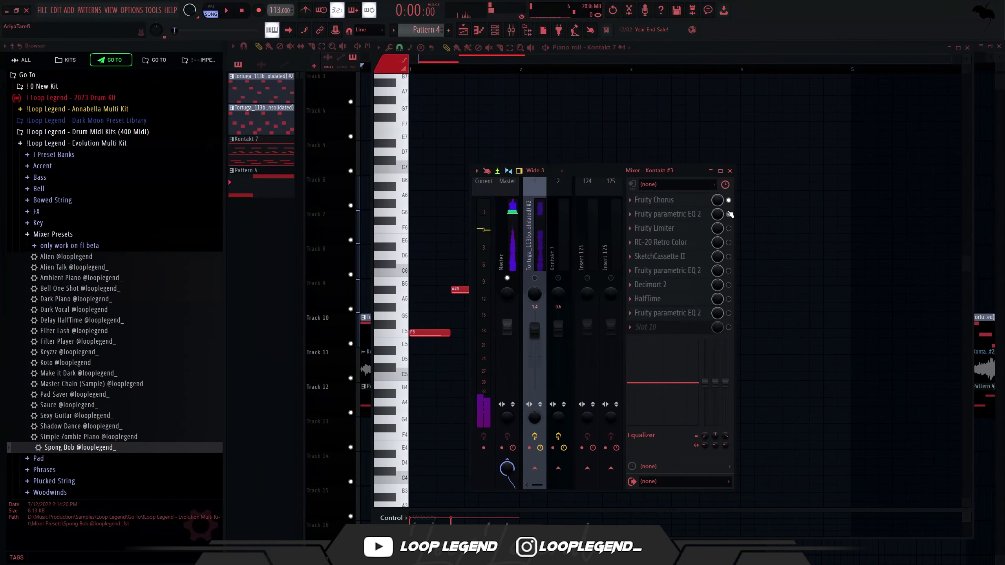
Enable the first Fruity parametric EQ 2 and the Fruity Limiter on the guitar's mixer track, auditioning each
left_click(729, 214)
key("space")
key("space")
left_click(700, 216)
left_click(700, 216)
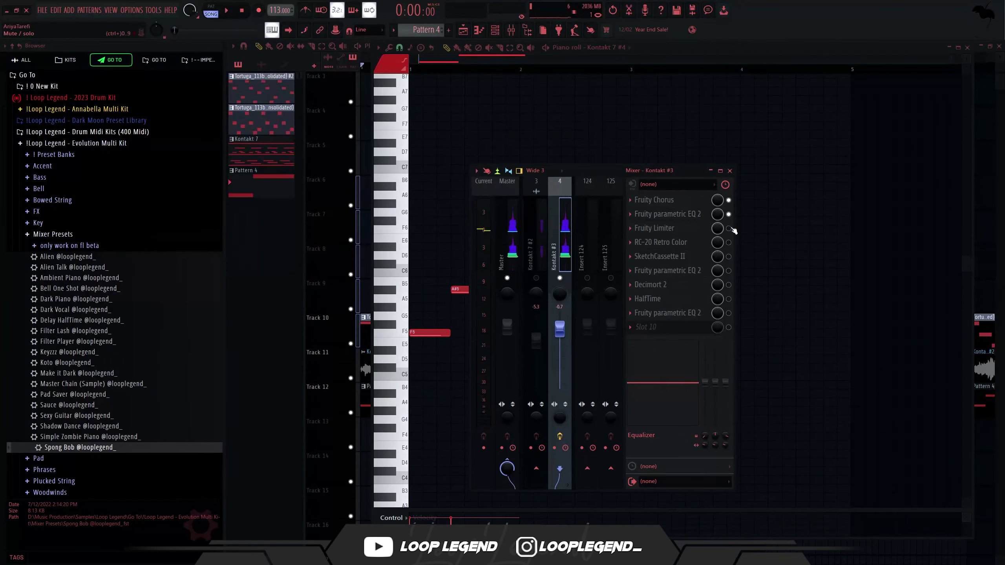
left_click(700, 229)
key("space")
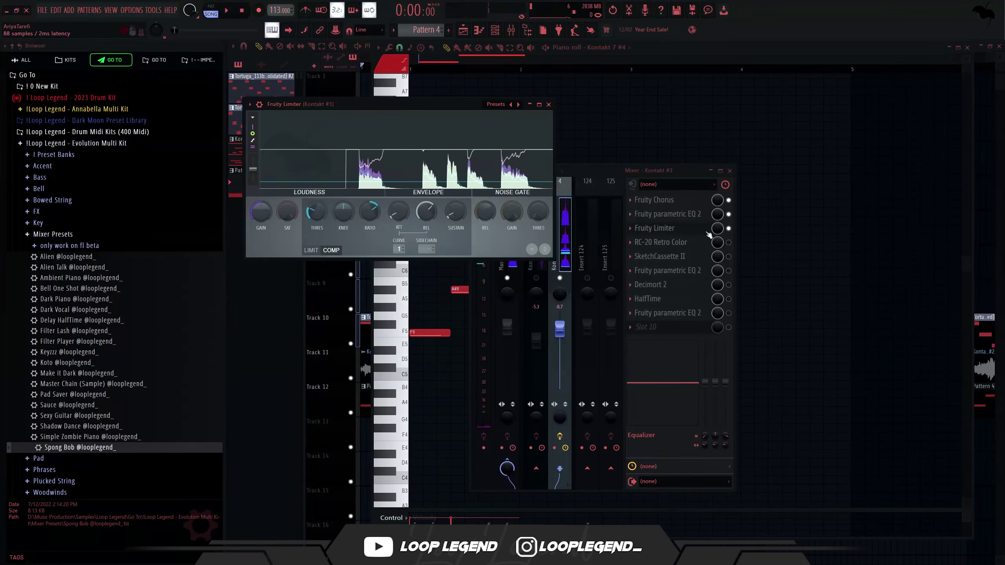
Enable RC-20 Retro Color and SketchCassette II in the guitar's effect chain and audition both
left_click(728, 243)
key("space")
left_click(705, 242)
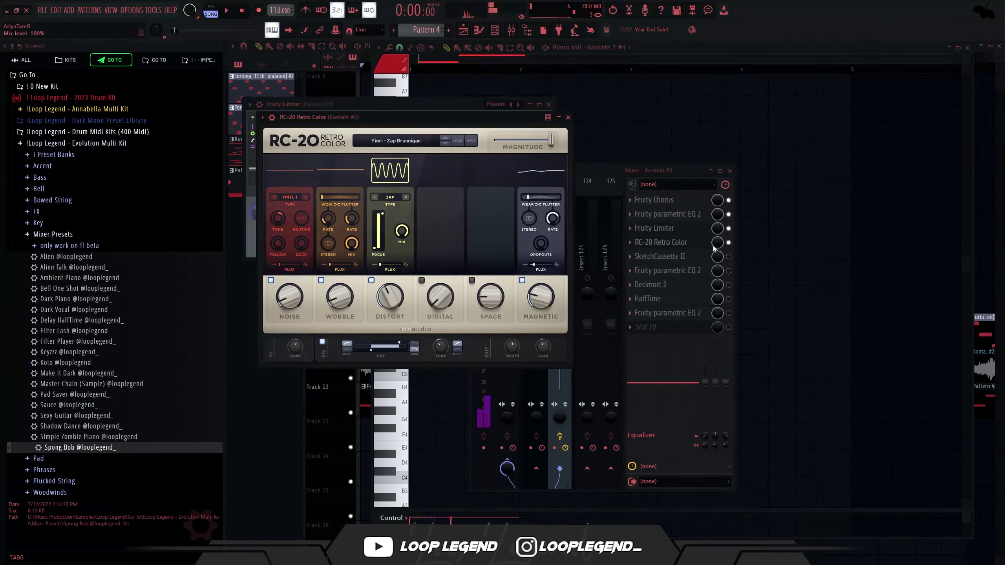
key("Escape")
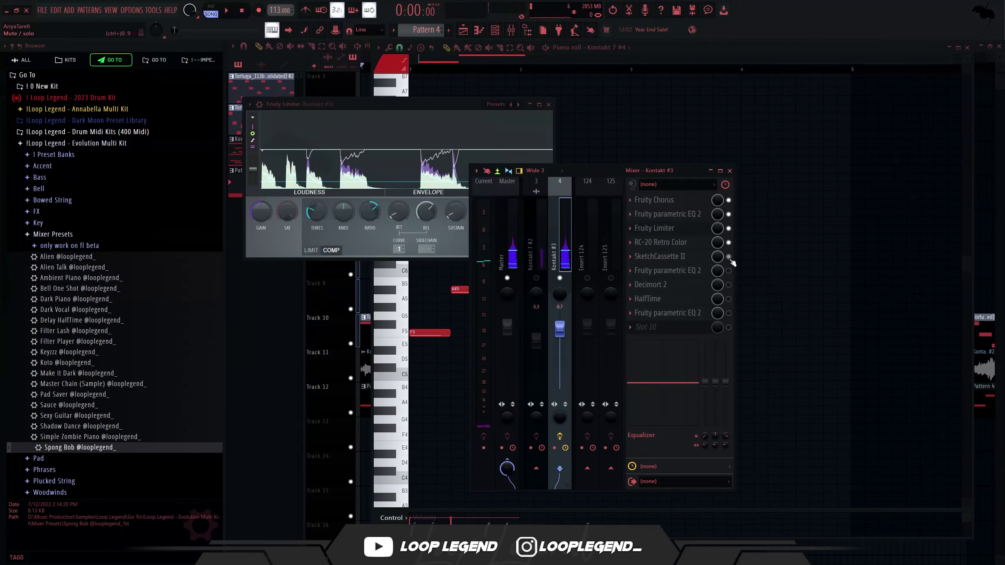
left_click(682, 257)
key("Escape")
key("space")
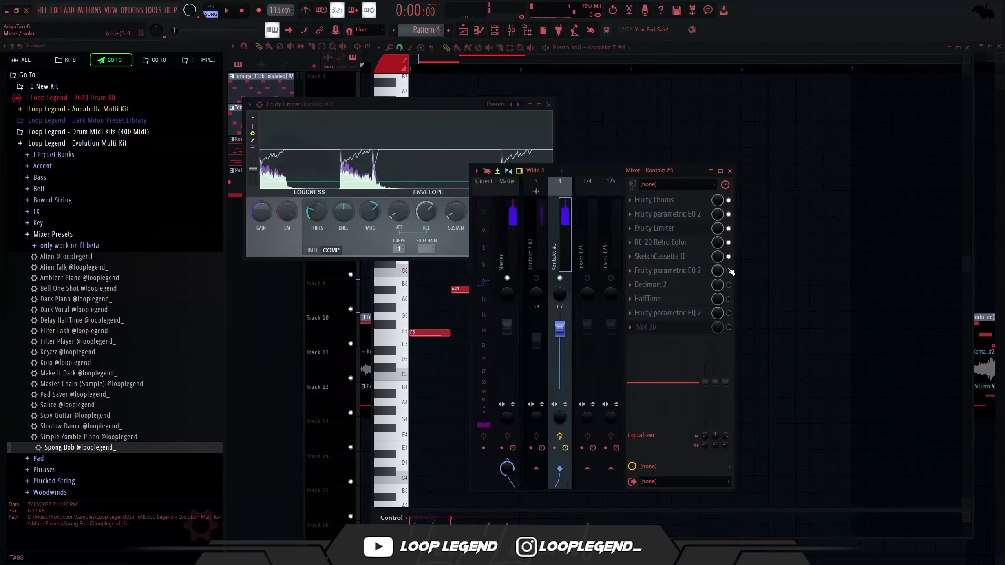
Enable the second Fruity parametric EQ 2 and Decimort 2 in the guitar's effect chain
left_click(730, 271)
key("space")
left_click(701, 271)
left_click(721, 282)
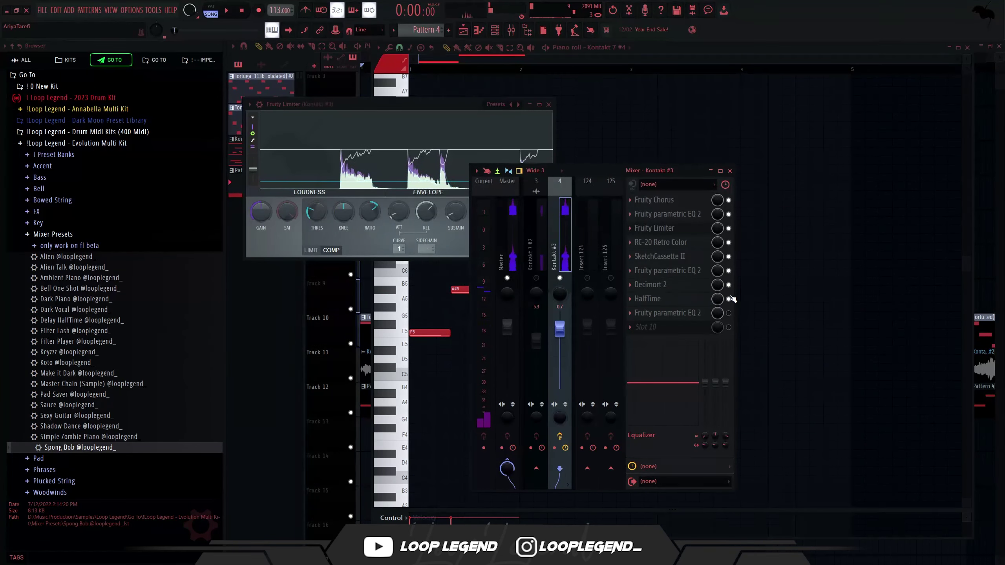
Audition HalfTime at 1/4 loop, turn down its slot's mix level and enable the last Fruity parametric EQ 2
key("space")
left_click(689, 302)
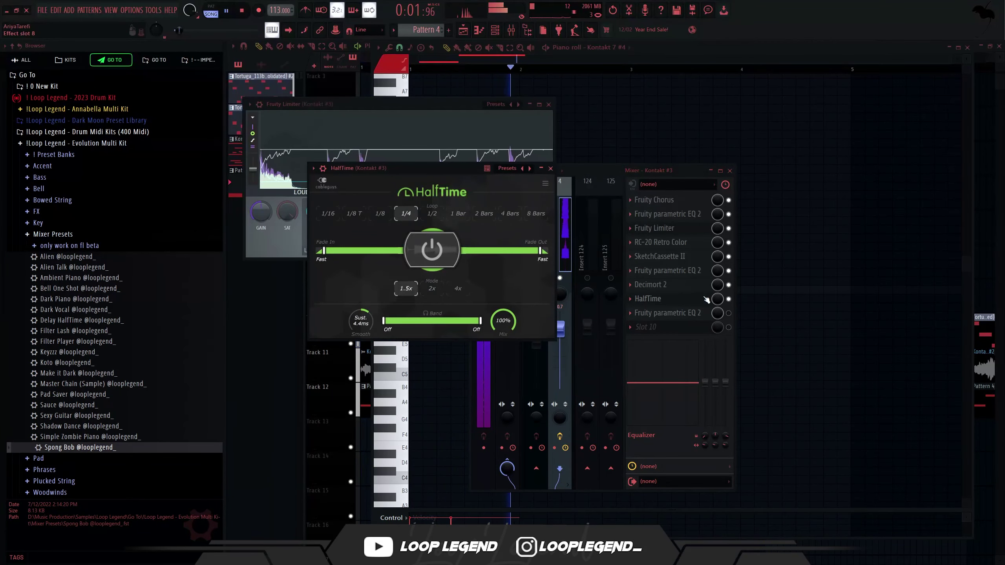
left_click_drag(717, 302, 718, 337)
key("space")
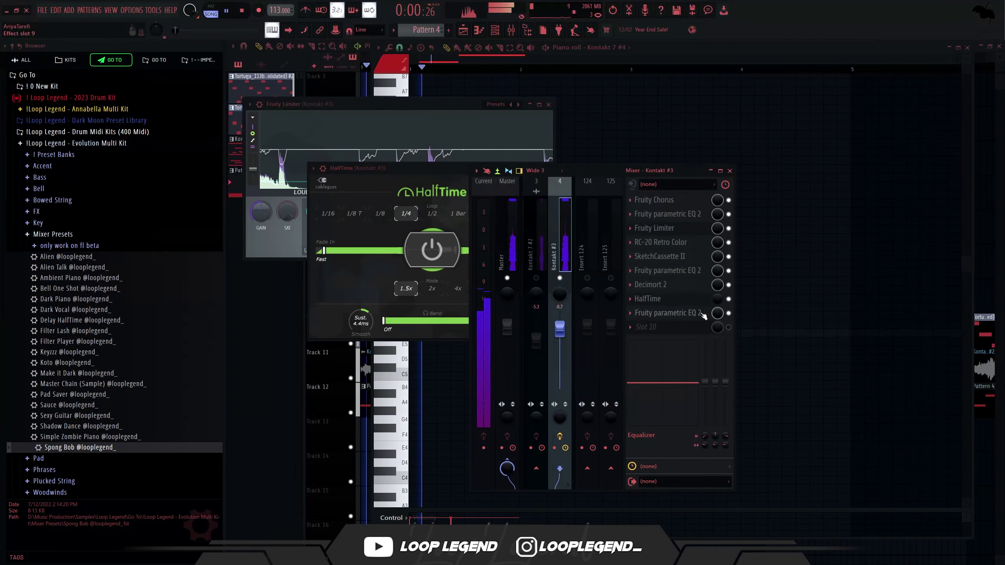
Raise the high-pass band of the last Fruity parametric EQ 2 on the guitar track to about 441 Hz
left_click(701, 314)
left_click(679, 316)
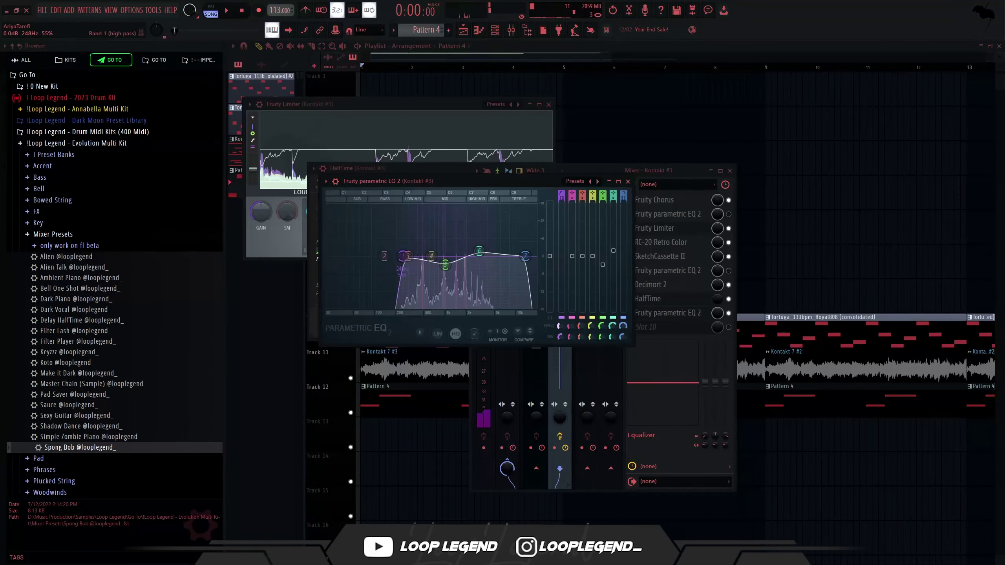
key("space")
mouse_move(403, 256)
left_mouse_down()
mouse_move(387, 256)
mouse_move(418, 256)
left_mouse_up()
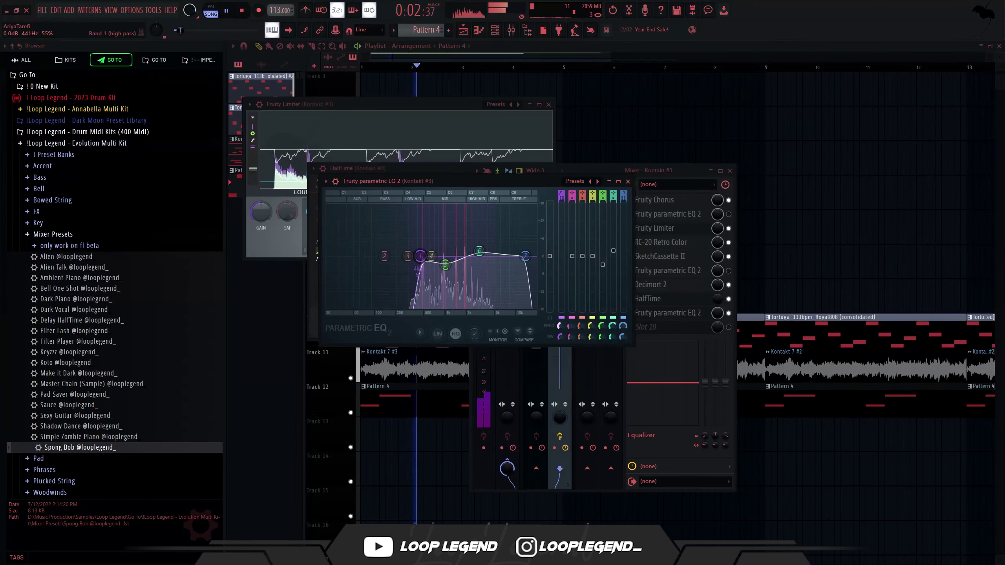
left_click(667, 313)
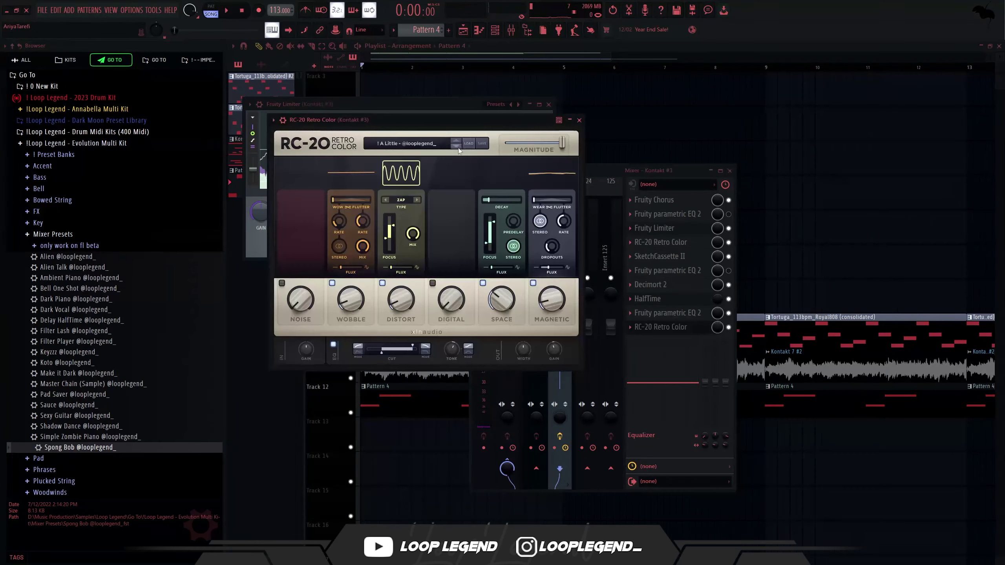
Load the Sponge Bob preset in the RC-20 Retro Color at the end of the guitar's effect chain and audition it
left_click(458, 148)
left_click(458, 148)
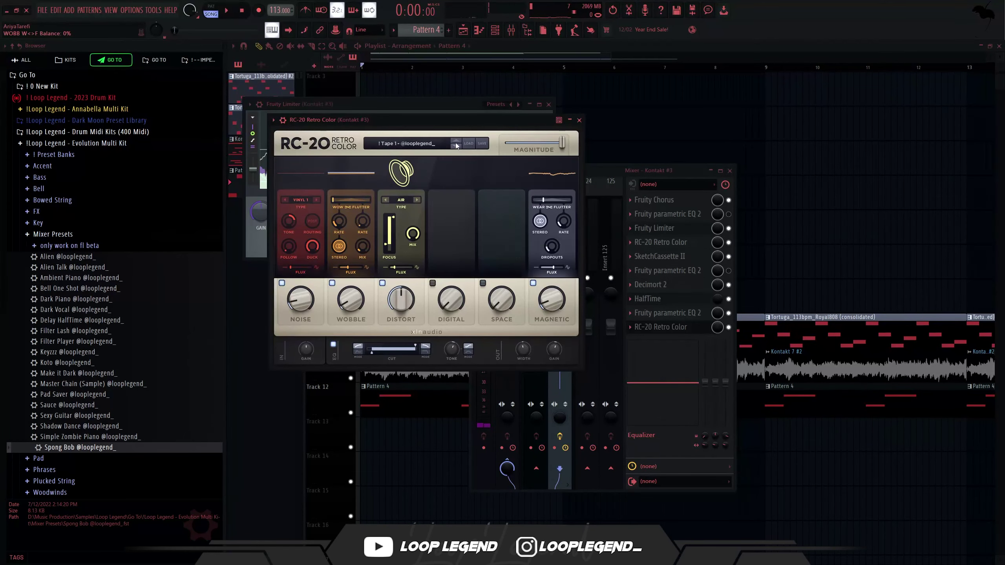
left_click(455, 137)
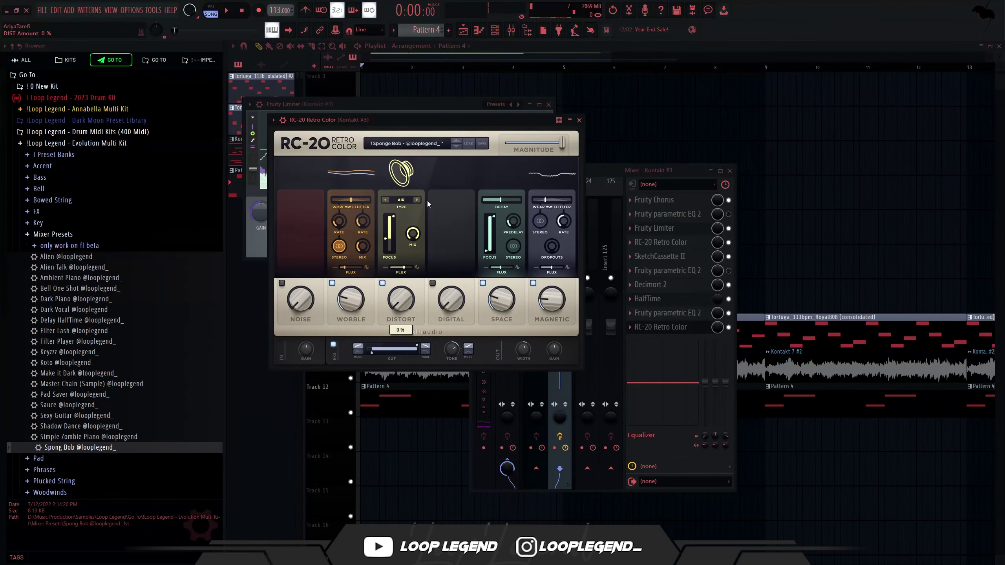
key("space")
left_click_drag(408, 118, 452, 129)
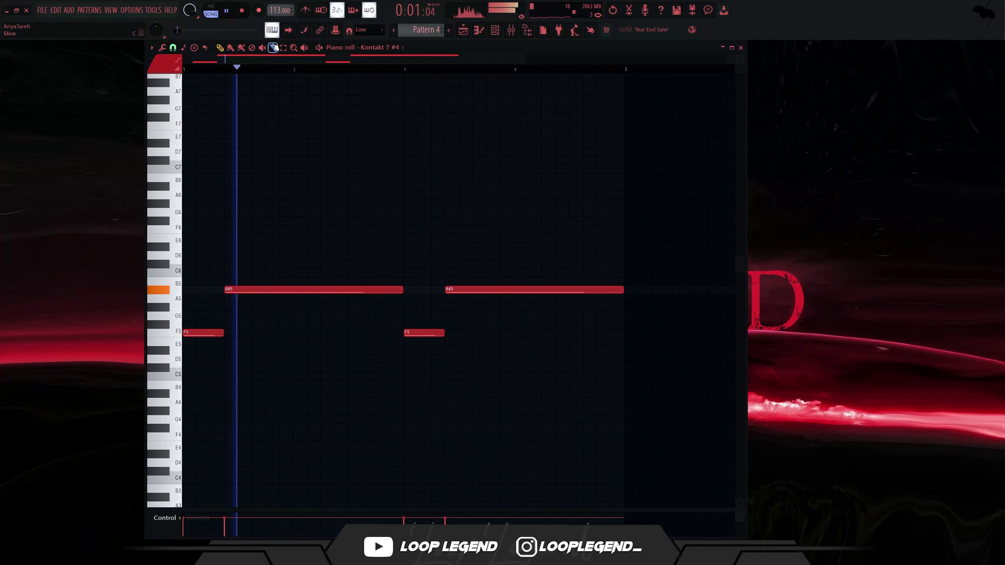
Replace the end of the first long A#5 note in the guitar melody with a C6 note followed by a short A#5 note
scroll(279, 205, "up", 2)
left_click(434, 288)
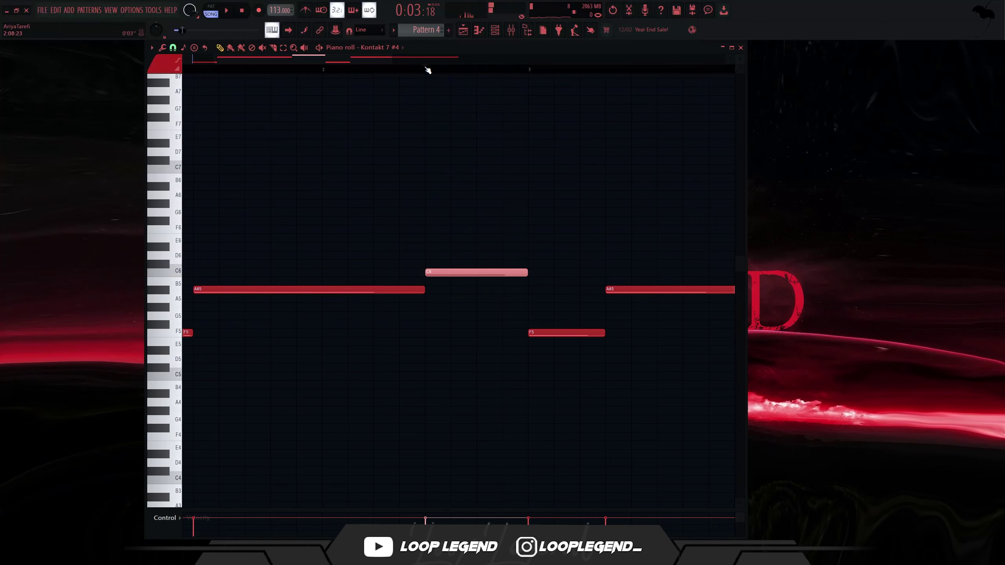
left_click(508, 289)
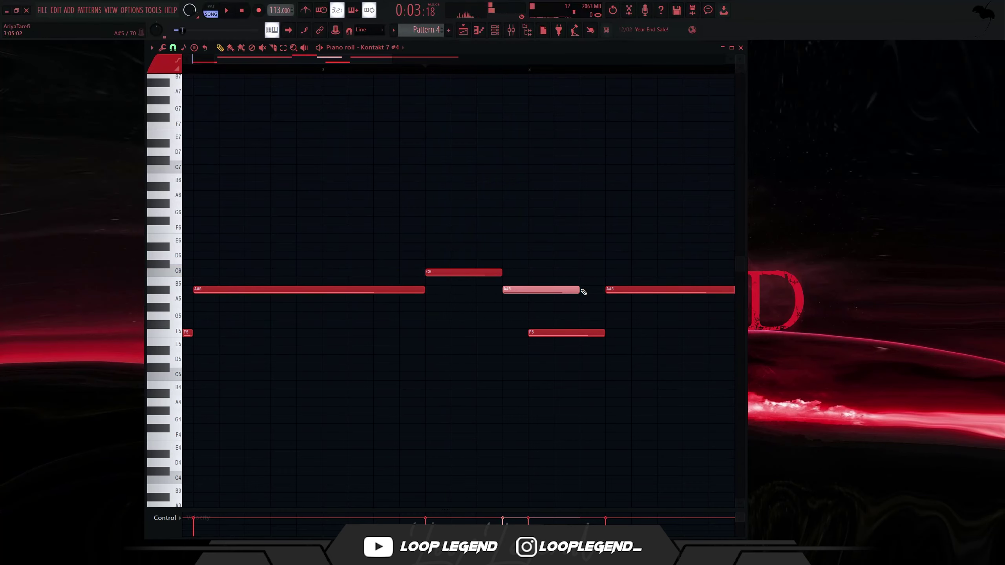
scroll(498, 345, "down", 2)
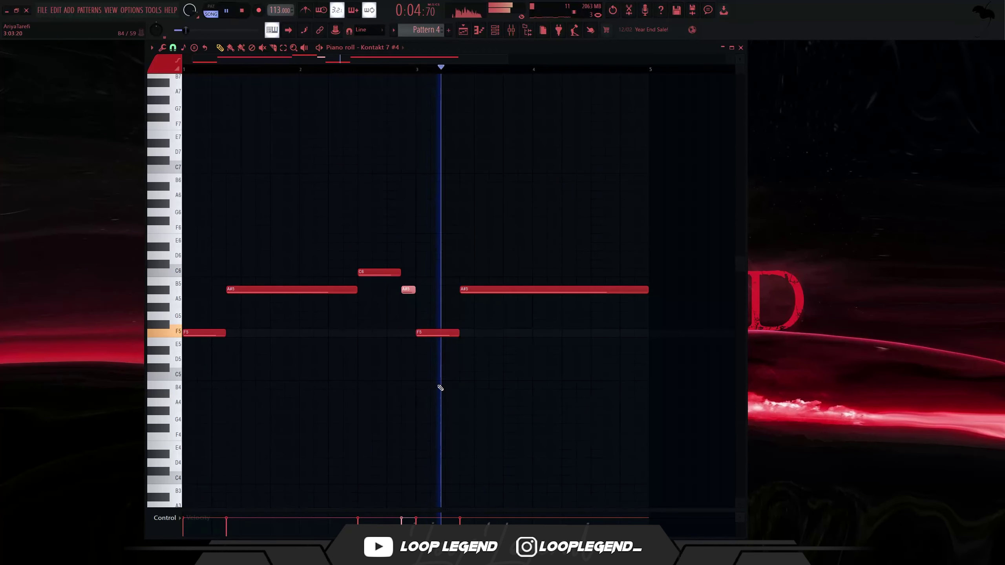
Select the note at the end of bar 4 in the guitar melody and transpose it down four semitones
left_click_drag(660, 244, 614, 285)
key("shift+Down")
key("shift+Down")
key("shift+Down")
key("shift+Down")
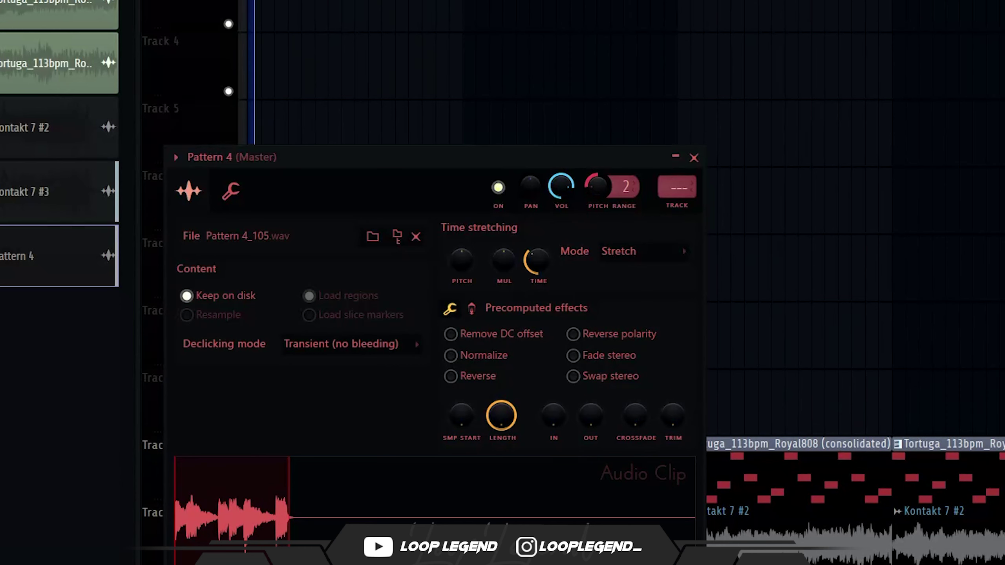
Adjust the pitch of the Pattern 4 audio clip, copy the value and create an automation clip for the channel pitch
left_click_drag(597, 187, 597, 238)
key("space")
right_click(597, 190)
key("c")
right_click(597, 189)
key("c")
right_click(597, 186)
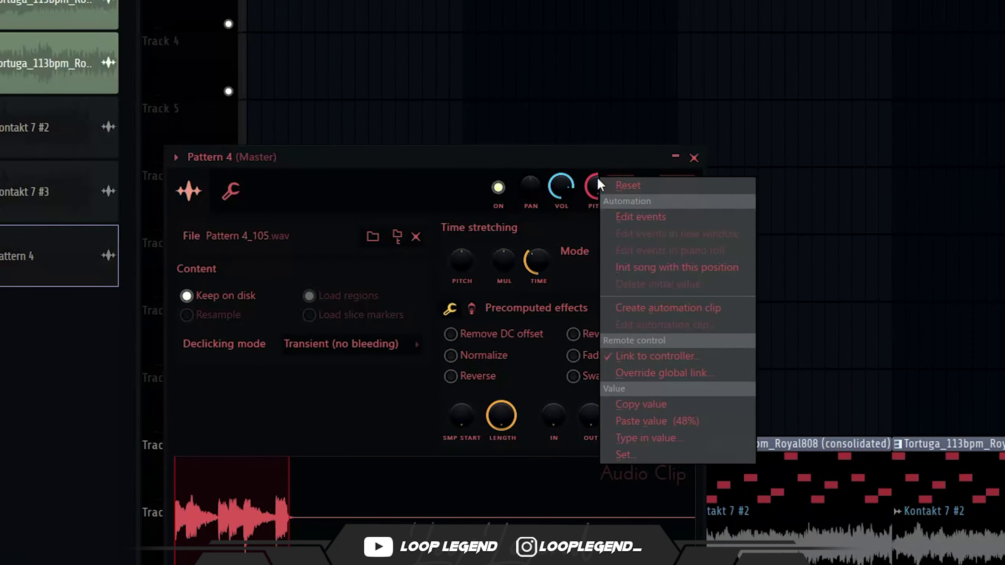
left_click(633, 311)
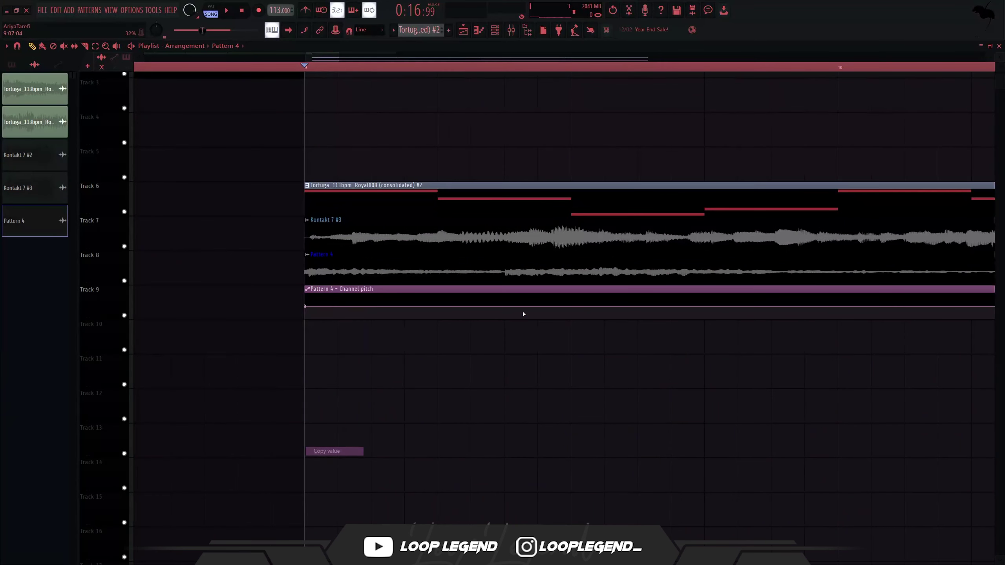
Shape the Pattern 4 pitch automation with a dip in bar 10, pasting the copied value on the point where the pitch returns
right_click(505, 309)
left_click(307, 306)
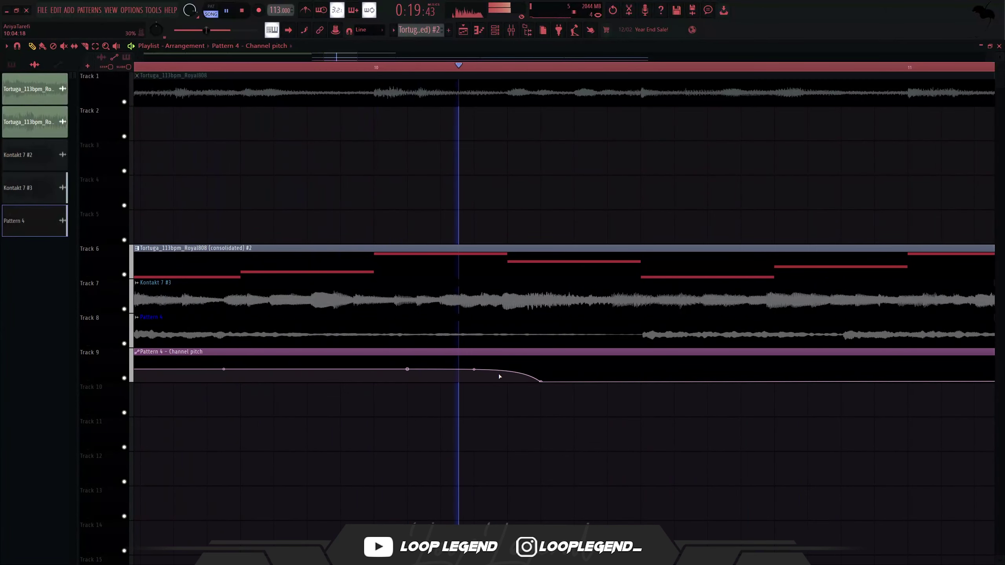
key("space")
right_click(648, 366)
right_click(642, 368)
left_click(670, 521)
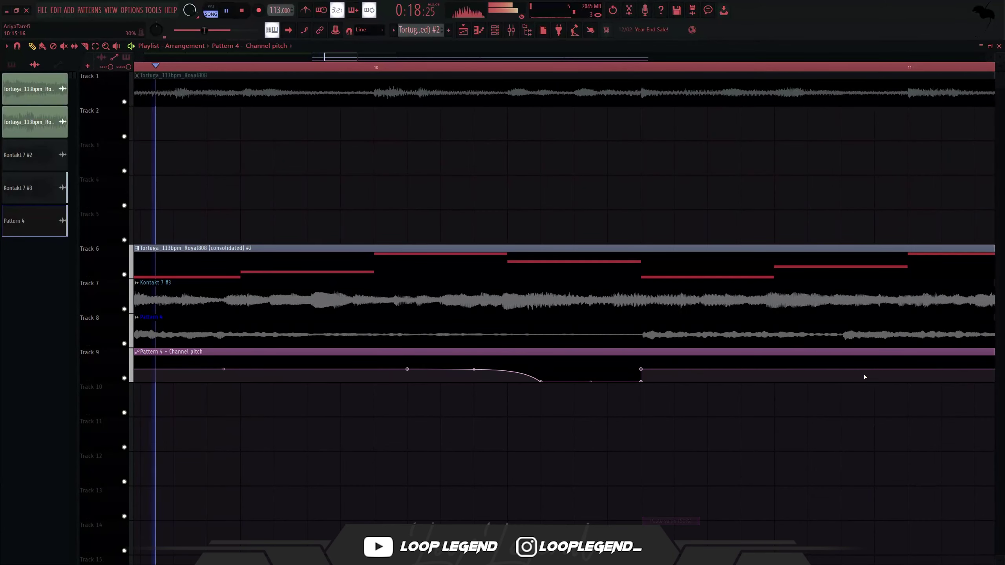
Add a second curved pitch drop to the Pattern 4 automation late in bar 10
right_click(840, 380)
scroll(769, 400, "down", 3)
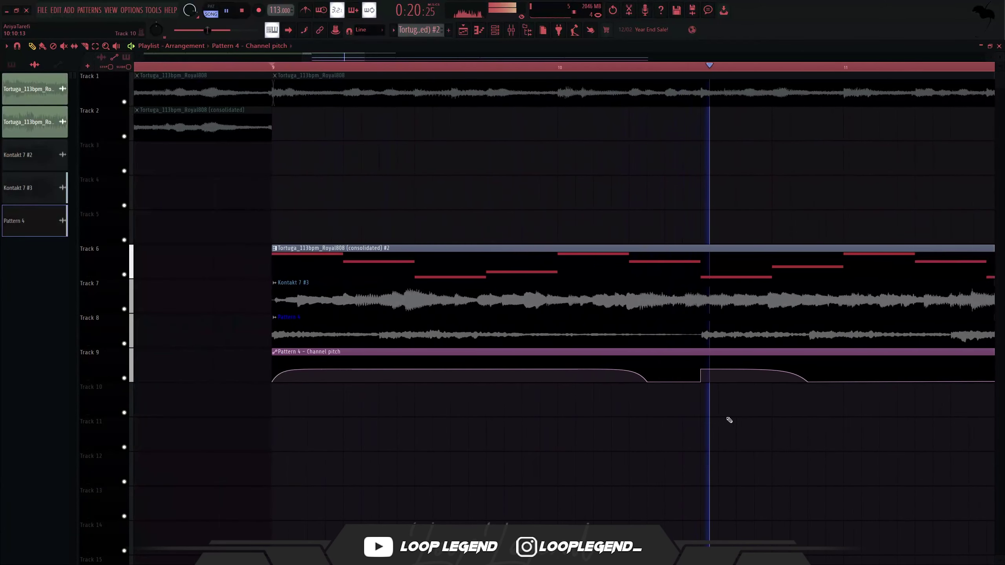
scroll(682, 437, "down", 3)
scroll(831, 398, "up", 3)
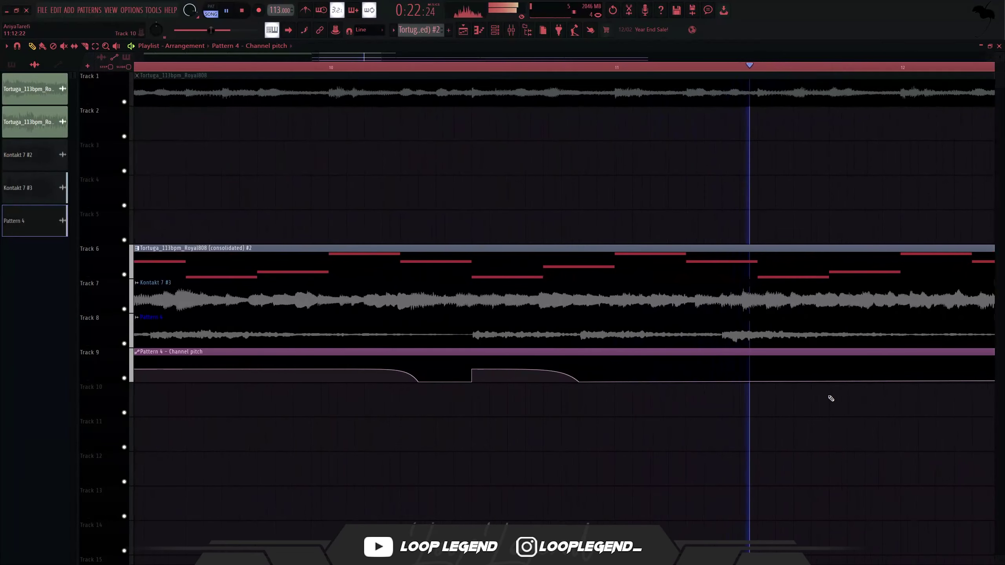
Restore the copied pitch value on a new automation point in bar 11 and pull the curve down again further along
right_click(732, 372)
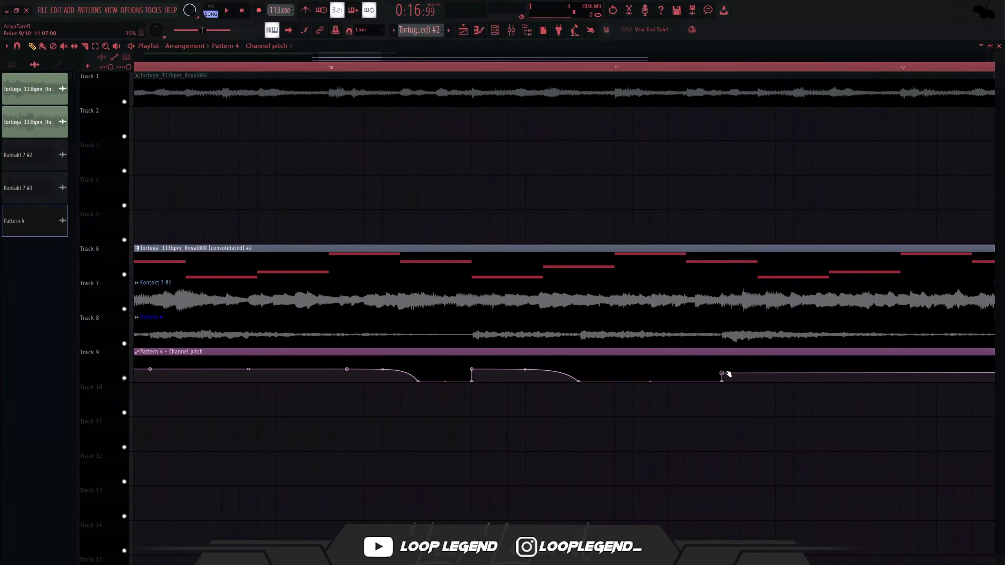
right_click(723, 372)
left_click(751, 527)
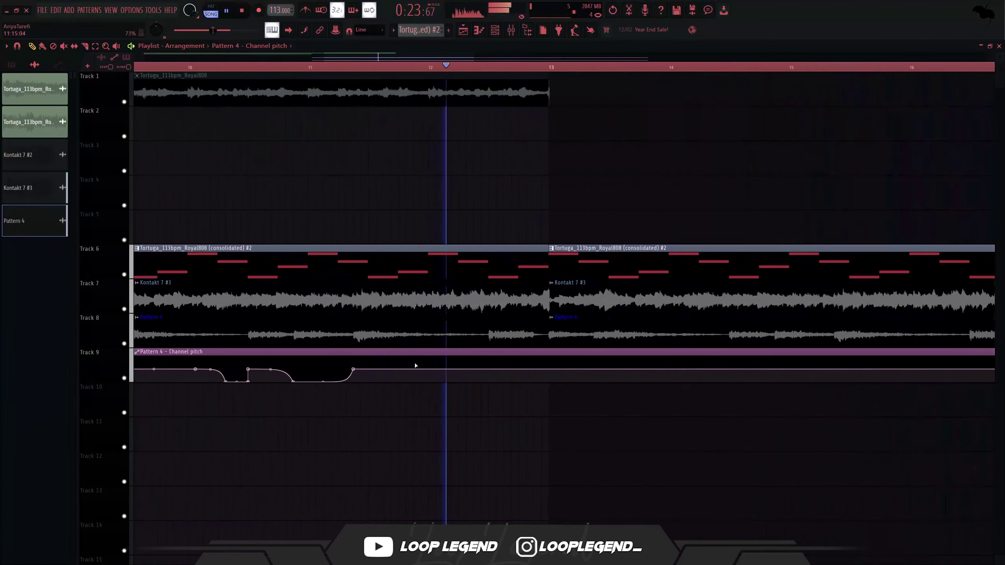
left_click_drag(755, 370, 755, 400)
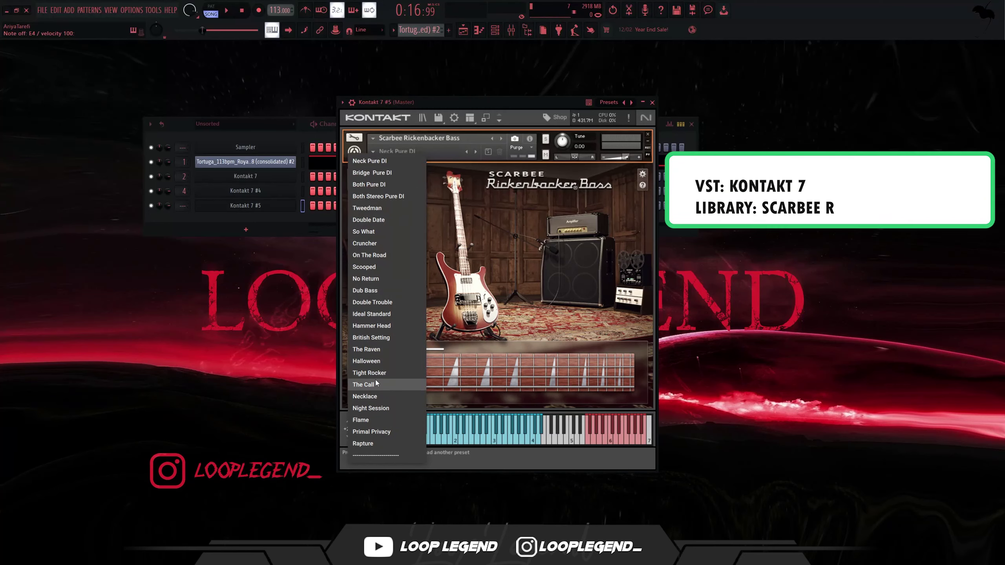
Choose the Flame preset for the Scarbee Rickenbacker Bass and route the selected mixer tracks to Insert 6
left_click(370, 419)
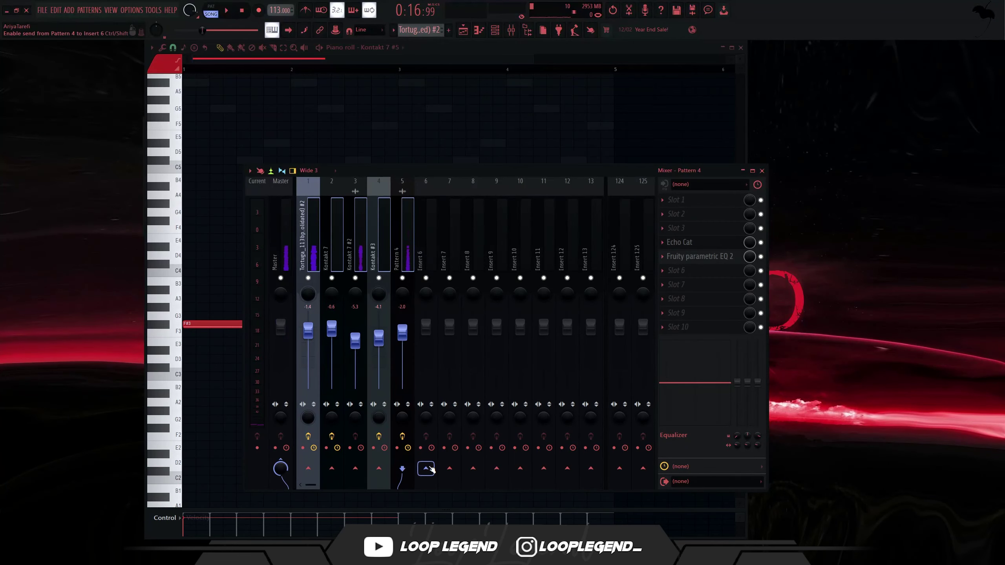
left_click(448, 482)
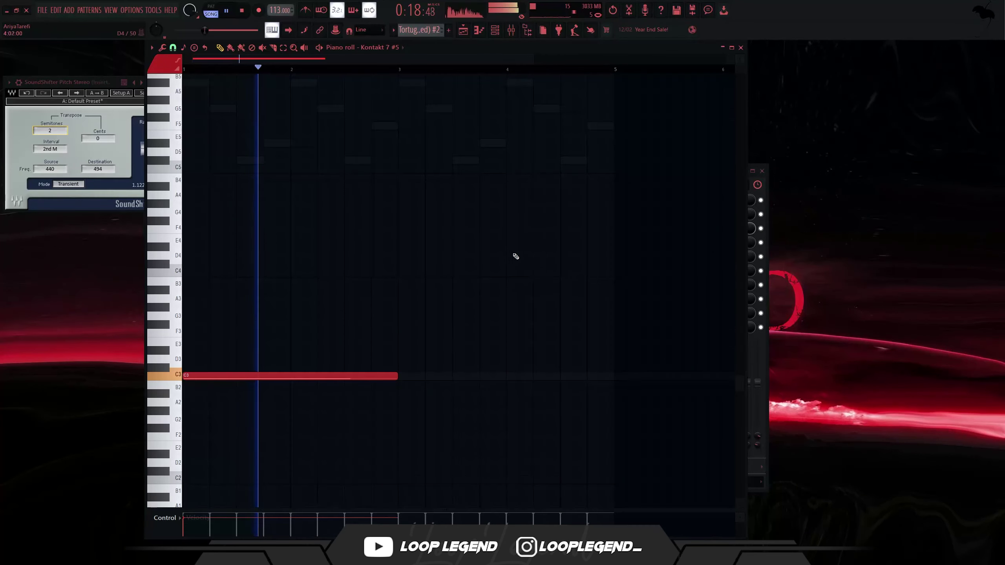
Transpose the long C3 bass note up one semitone and place another note right after it at the start of bar 3
left_click_drag(516, 256, 190, 378)
key("shift+Up")
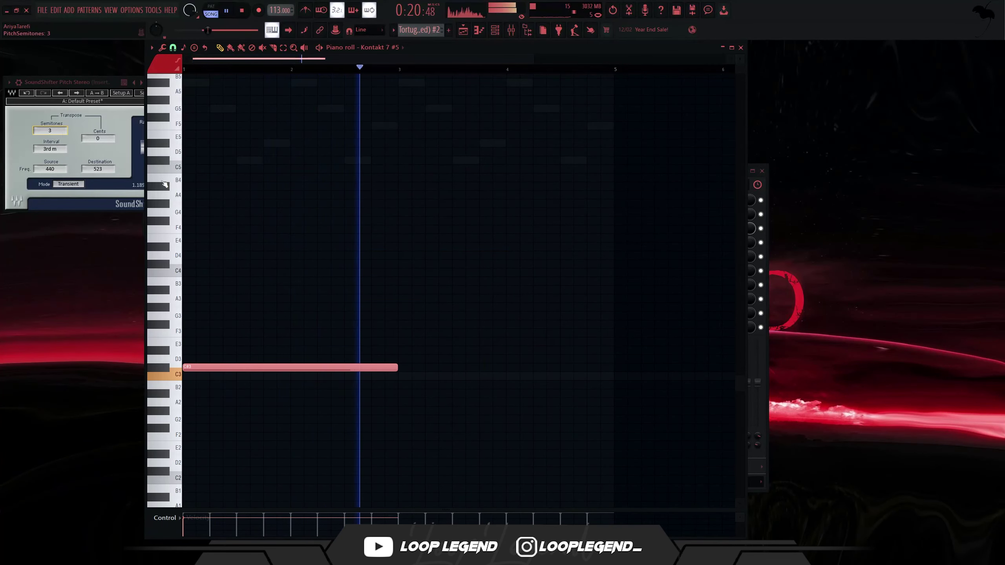
left_click(398, 368)
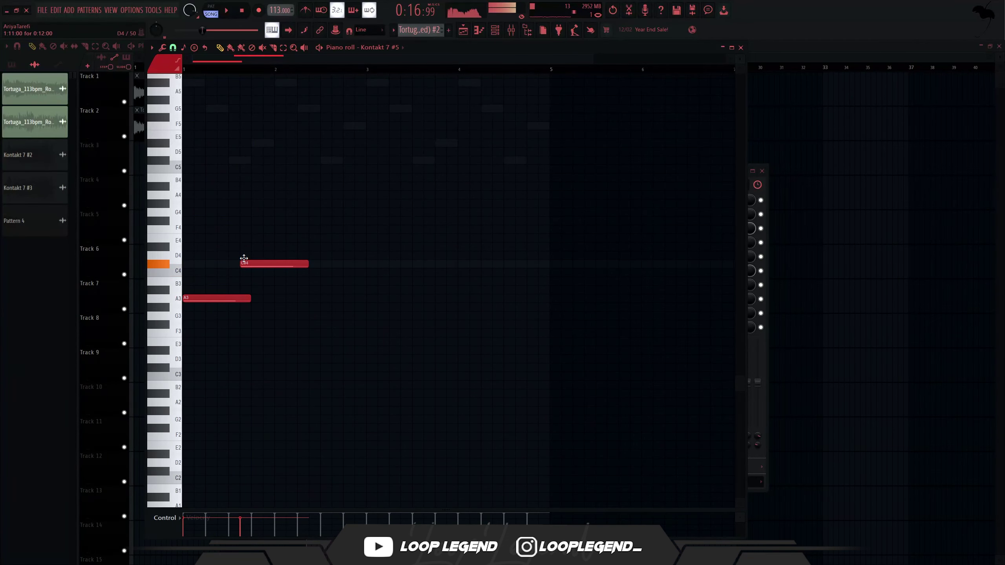
Lengthen the C#4 note in the bass line and duplicate the A3 and C#4 phrase directly after it
key("space")
left_click_drag(272, 264, 352, 265)
key("ctrl+b")
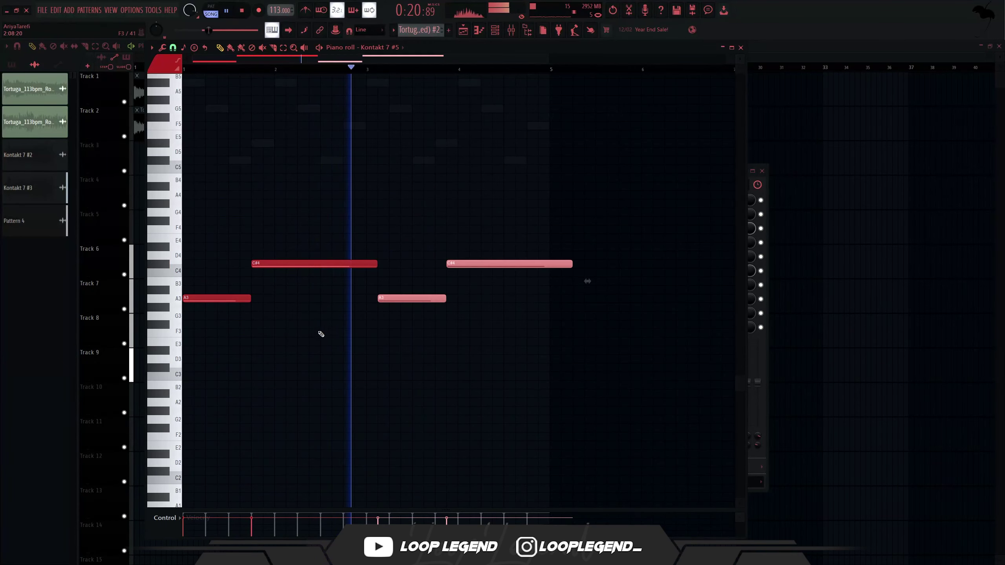
scroll(320, 332, "up", 2)
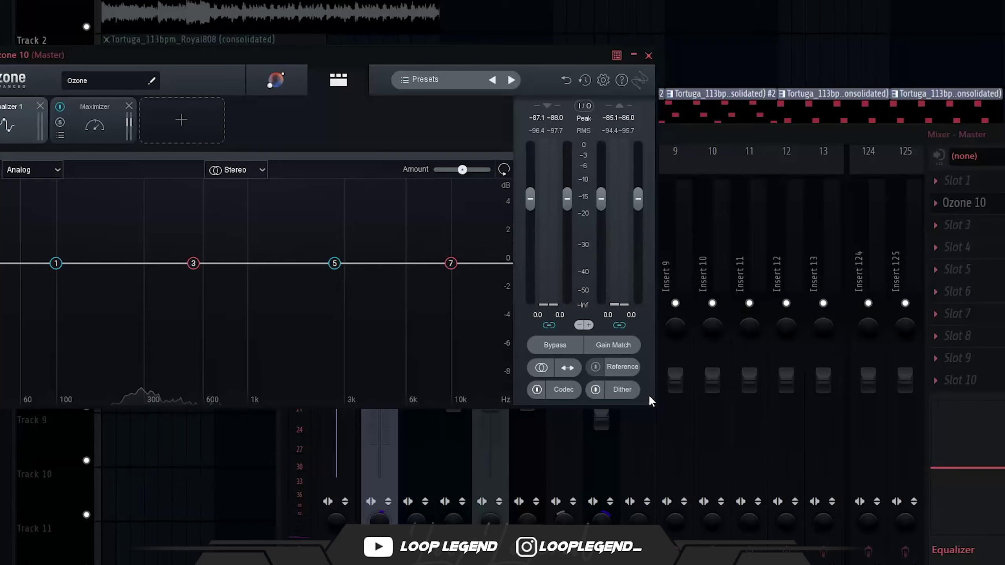
Enlarge and reposition the Ozone 10 window on the master, replacing its Equalizer and Maximizer modules with a Dynamics module
left_click_drag(648, 394, 859, 465)
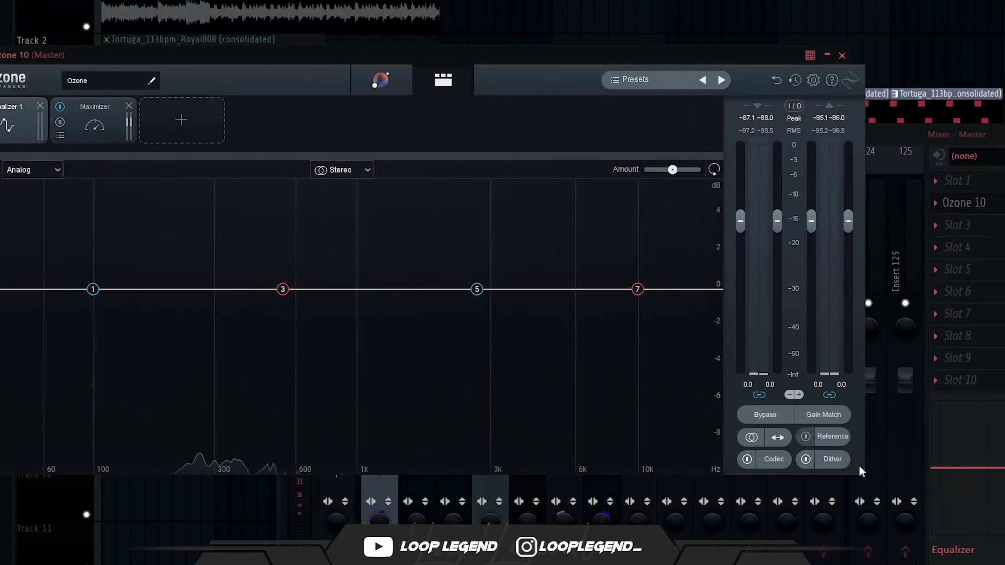
left_click_drag(367, 52, 461, 64)
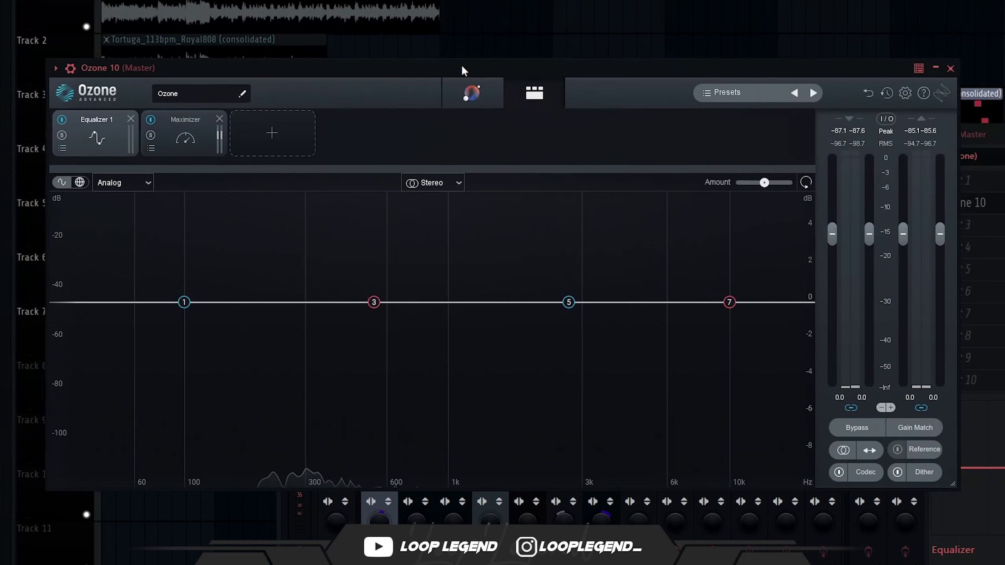
left_click(126, 117)
left_click(126, 116)
left_click(126, 117)
left_click(94, 175)
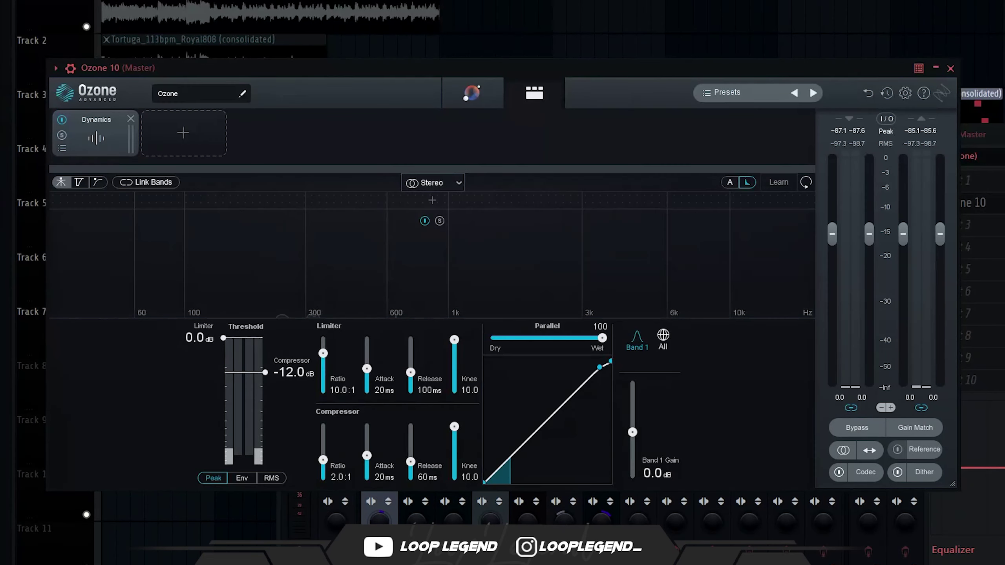
Split the Dynamics module into four bands with crossovers at about 100 Hz, 1 kHz and 10 kHz
left_click(193, 201)
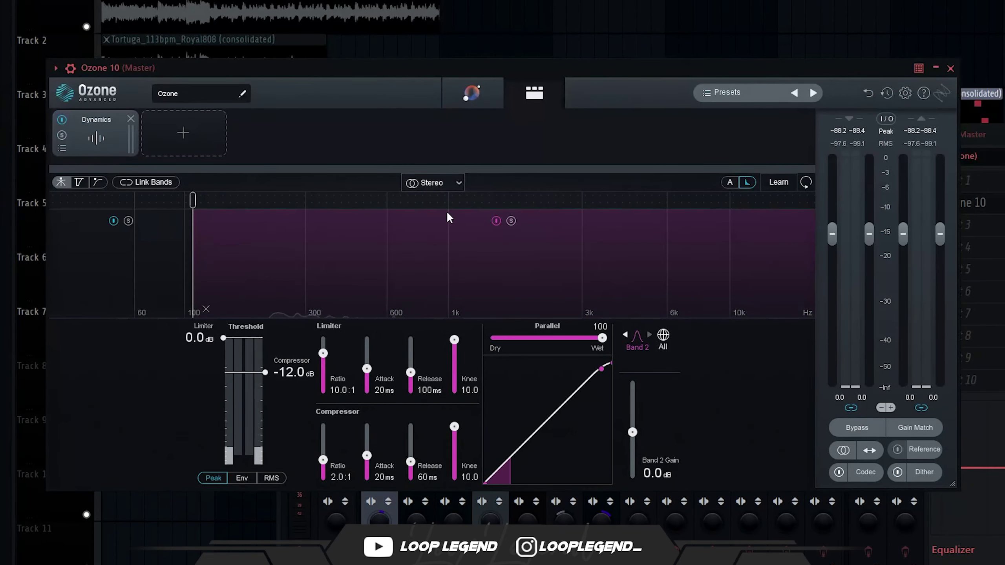
left_click(457, 201)
left_click(733, 201)
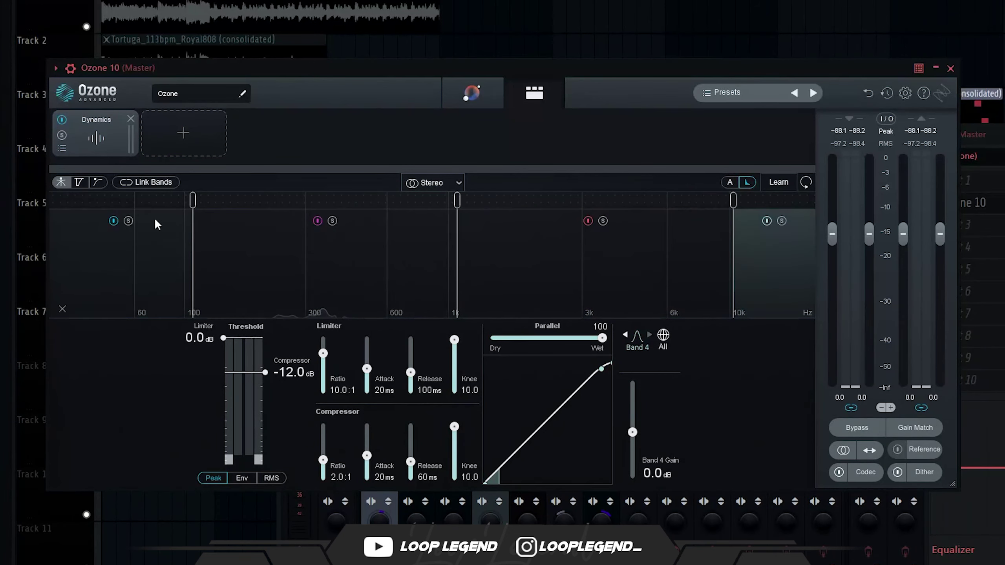
With Band 1 soloed, move its crossover slightly above 100 Hz and set its compressor threshold to -22.4 dB
left_click(130, 292)
left_click_drag(192, 200, 208, 200)
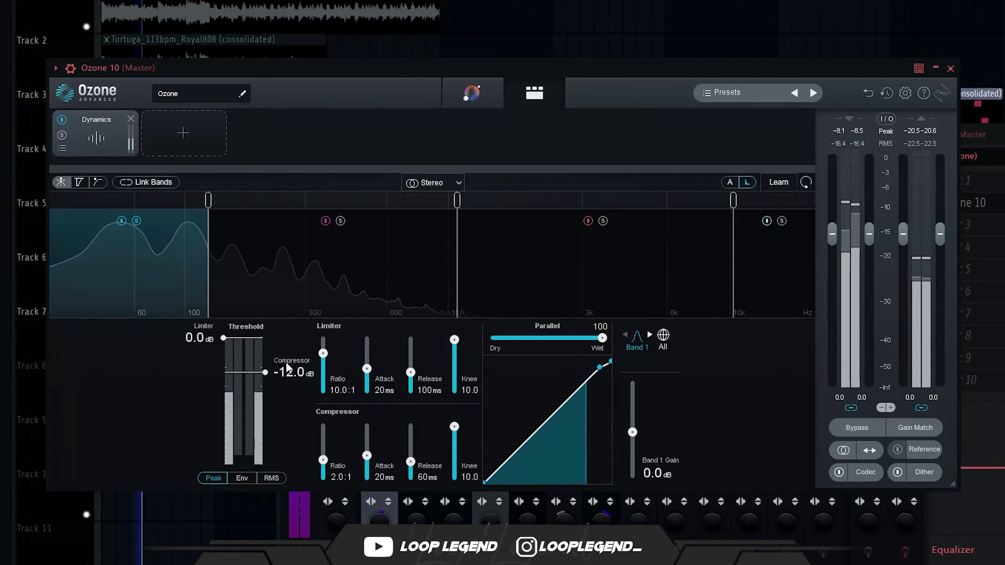
left_click_drag(284, 372, 285, 382)
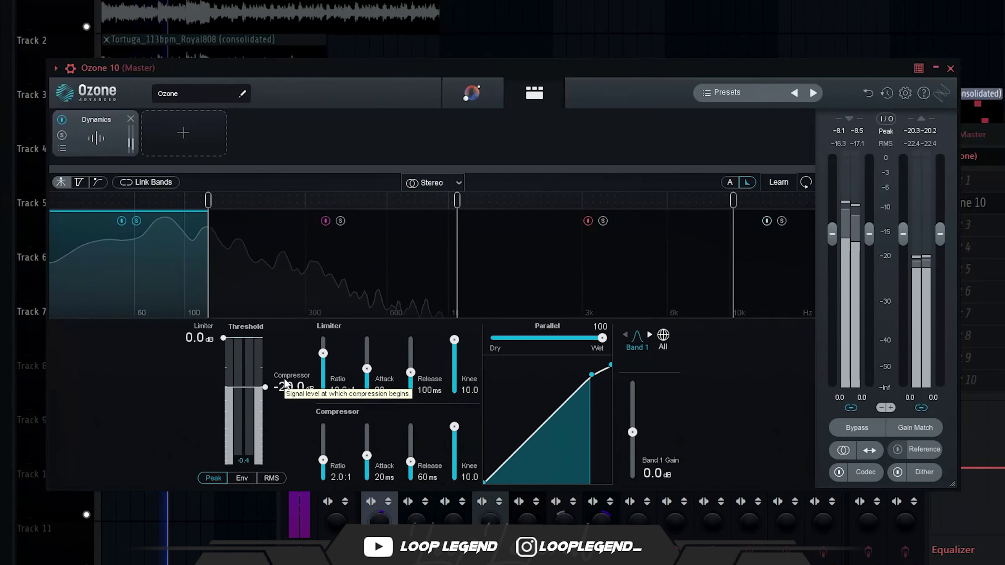
left_click_drag(209, 200, 206, 200)
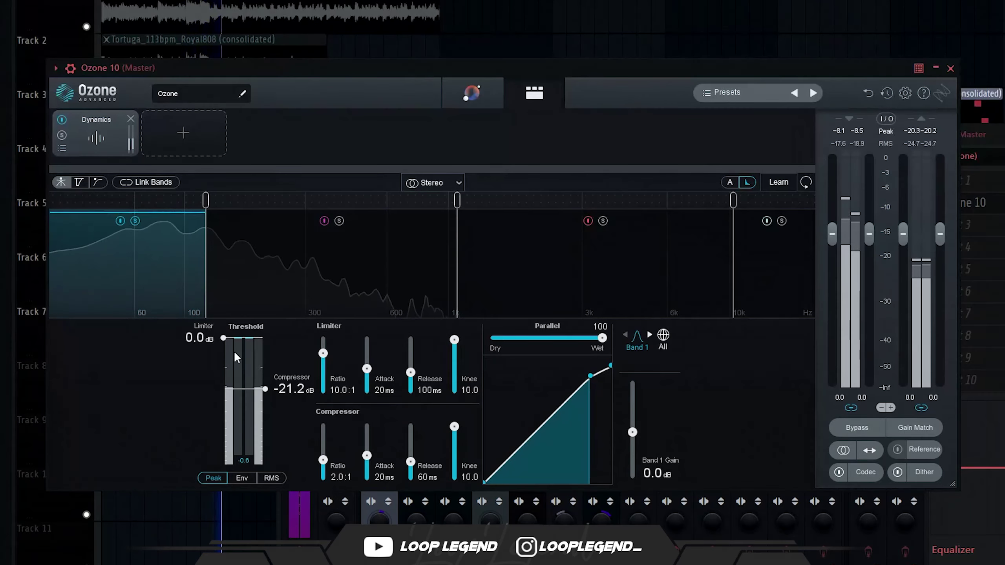
left_click_drag(290, 393, 292, 394)
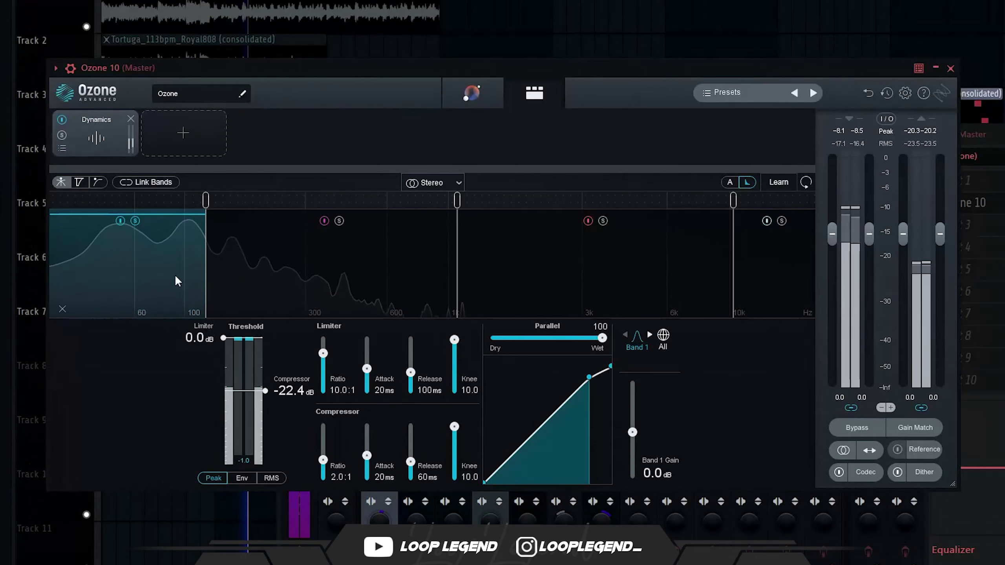
Set the compressor threshold to -19.6 dB on Band 2 and -26.3 dB on Band 3 of the Dynamics module
left_click(373, 273)
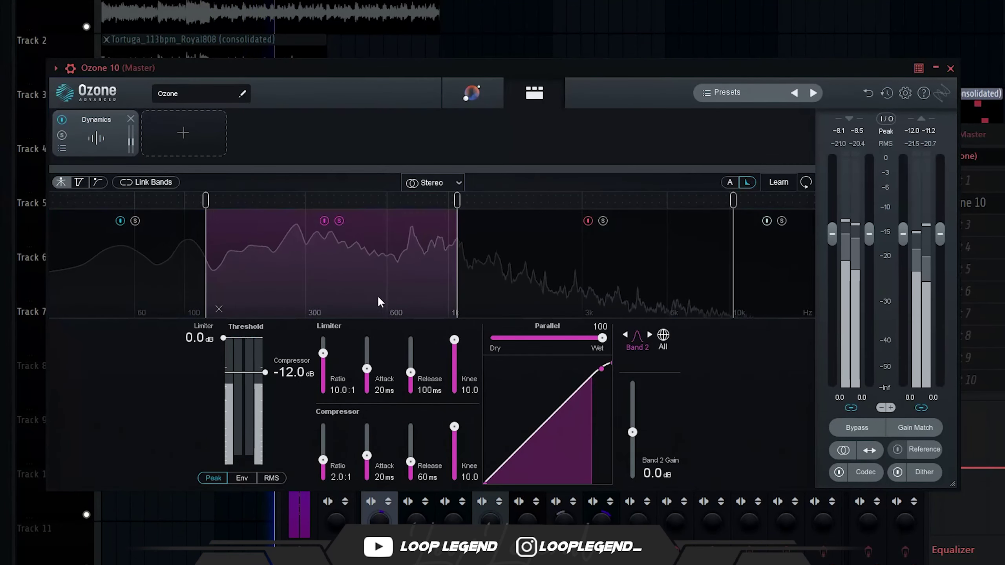
left_click_drag(298, 376, 299, 389)
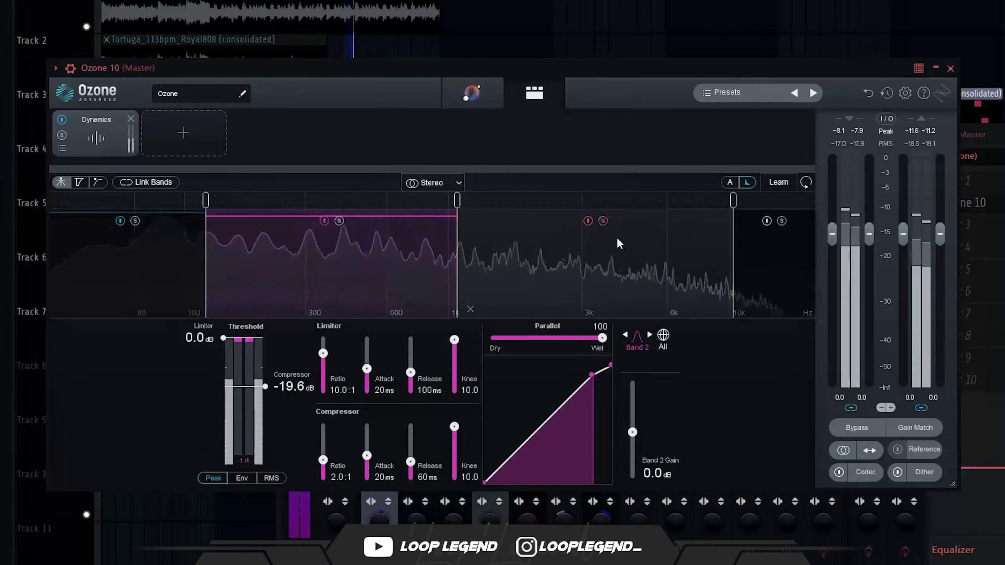
left_click(612, 264)
left_click_drag(300, 375, 293, 391)
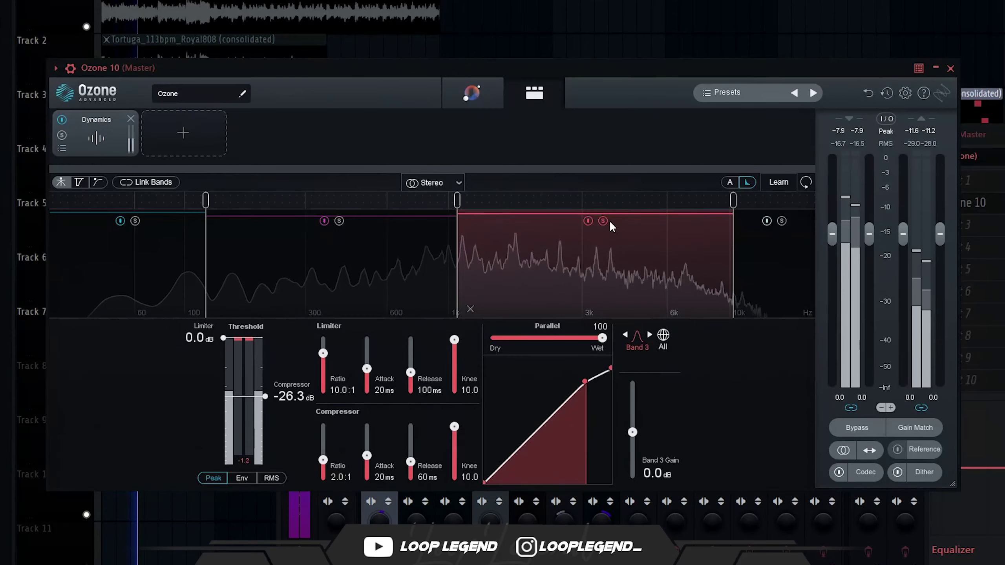
Set Band 4's compressor threshold to -44.7 dB and its gain to 1.5 dB, and turn off its solo
left_click(787, 256)
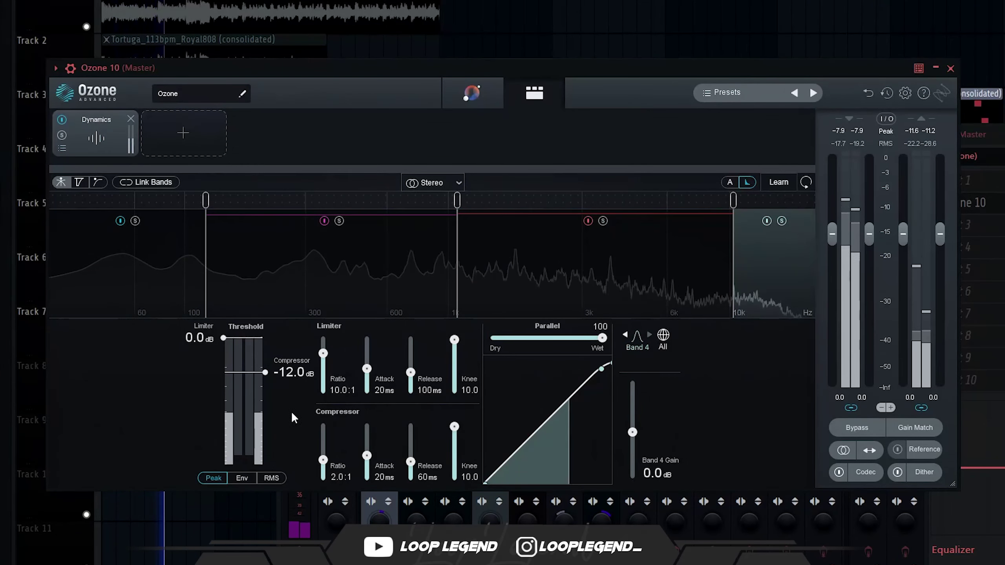
left_click_drag(292, 374, 298, 419)
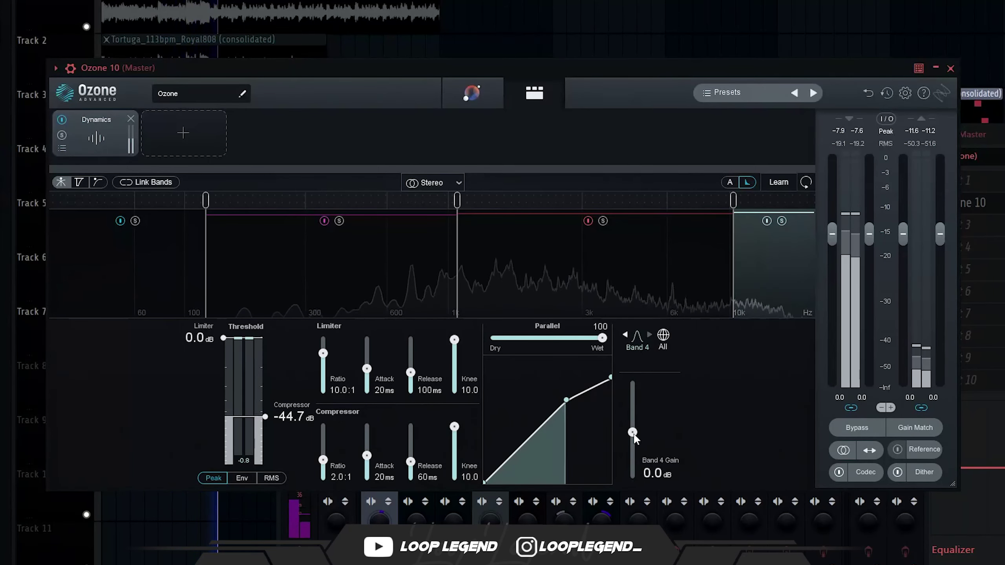
left_click_drag(633, 432, 633, 434)
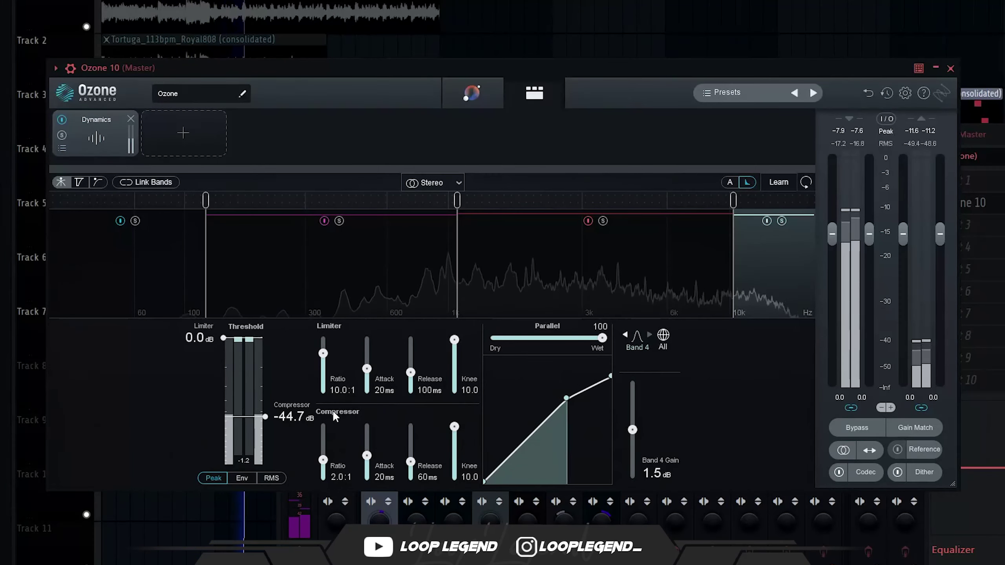
left_click(779, 222)
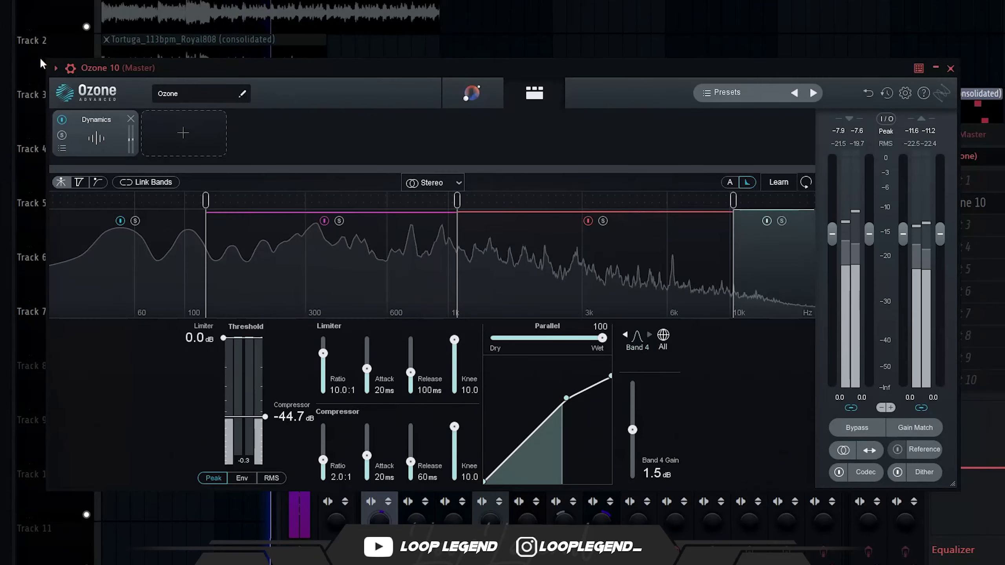
Add an Imager module after Dynamics and split it into four frequency bands
left_click(223, 133)
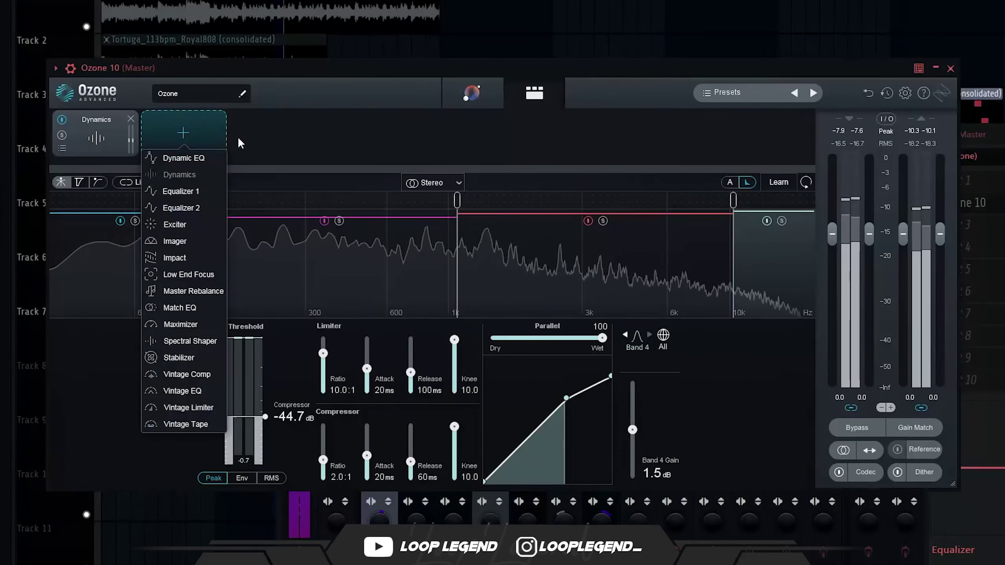
left_click(175, 240)
left_click(269, 200)
left_click(552, 200)
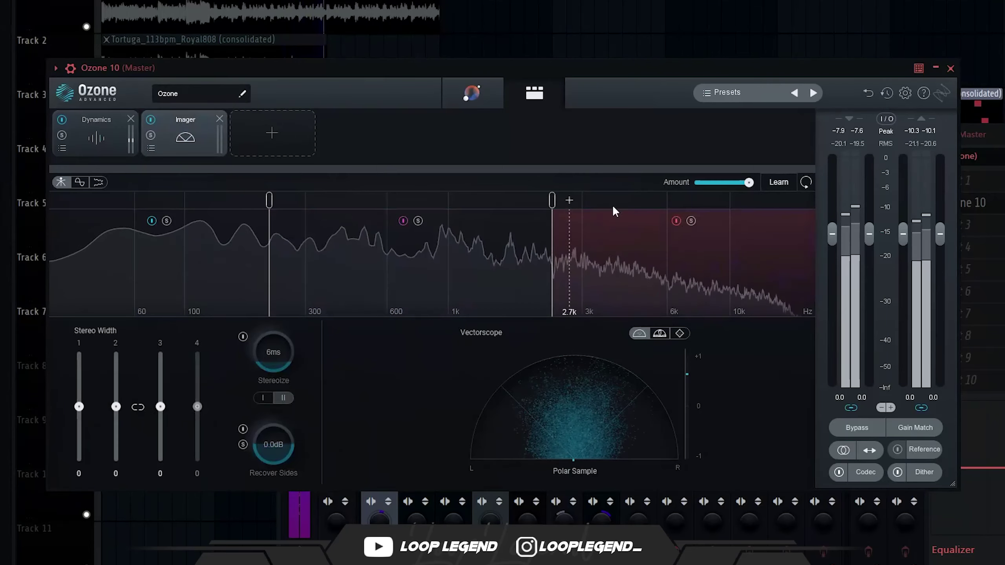
left_click(751, 200)
With Imager Band 1 soloed, move its crossover slightly above 100 Hz, set its stereo width to -100 and enable Stereoize
left_click(166, 221)
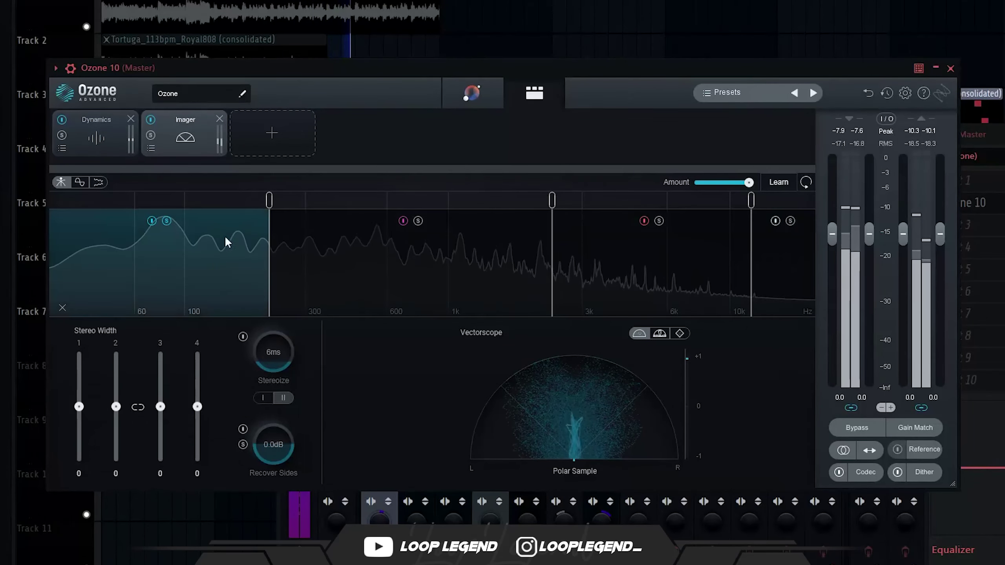
left_click_drag(269, 209, 215, 209)
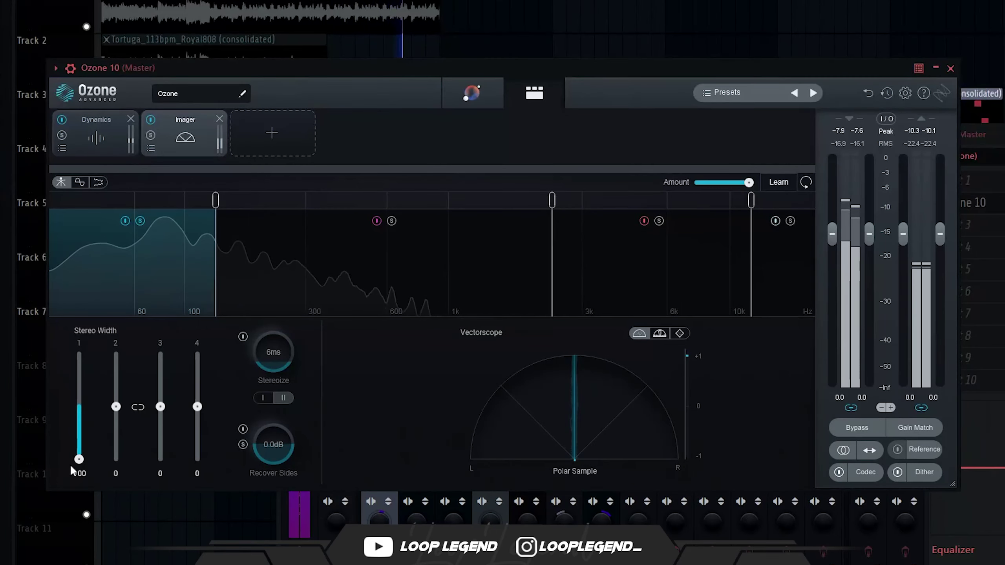
left_click(242, 337)
Solo Imager Band 2, move its upper crossover to 1.4 kHz and set its stereo width to 27
left_click(391, 221)
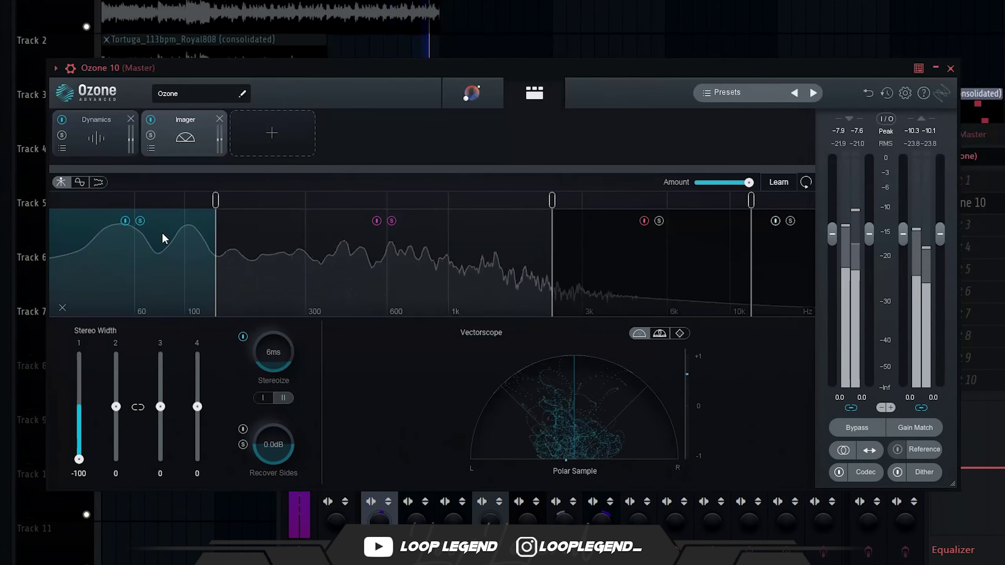
left_click_drag(552, 200, 491, 225)
left_click_drag(116, 407, 116, 392)
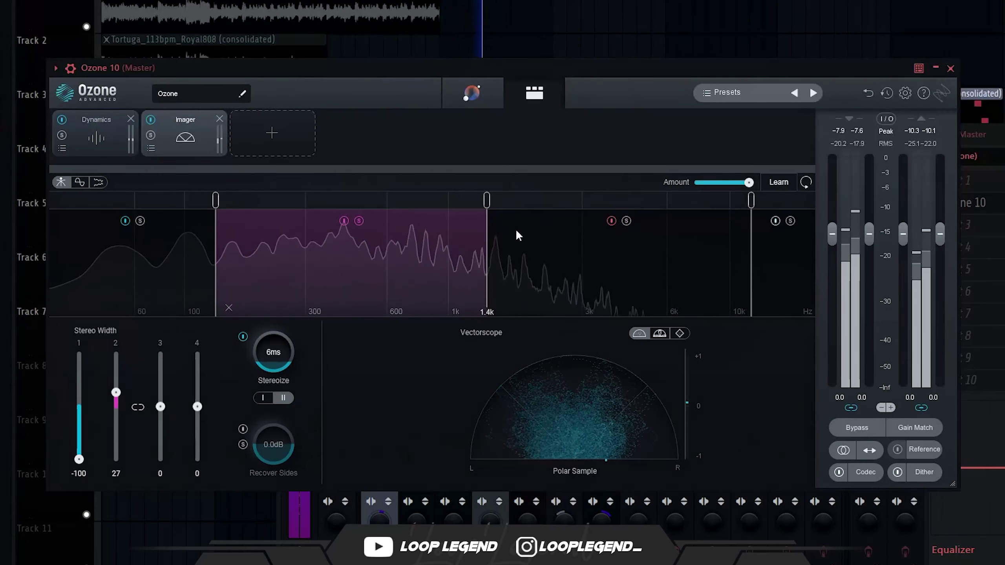
Move the Imager's highest crossover to about 10 kHz and set the stereo width to 43 on Band 3 and 16 on Band 4
left_click(359, 221)
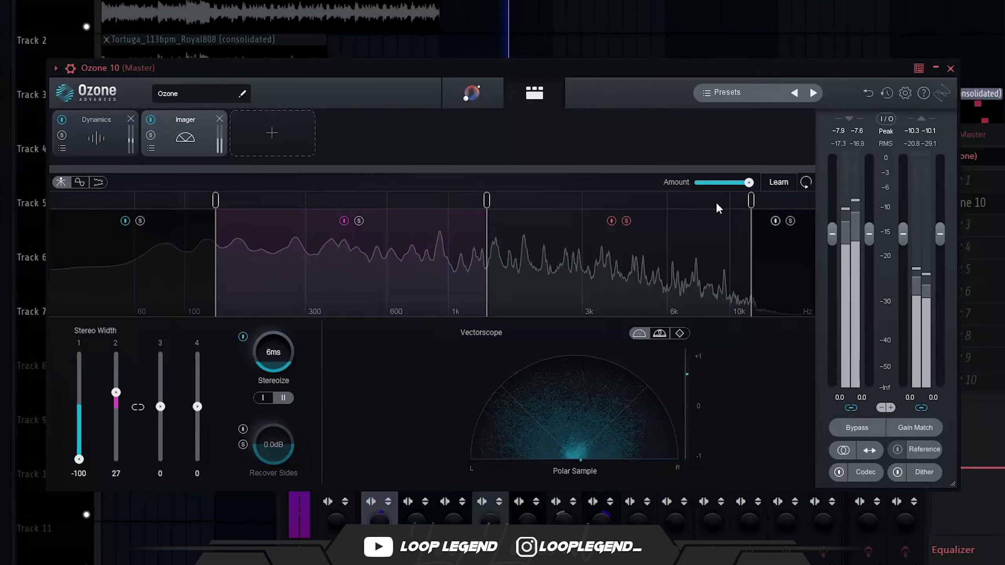
left_click_drag(751, 200, 729, 203)
left_click_drag(168, 407, 168, 382)
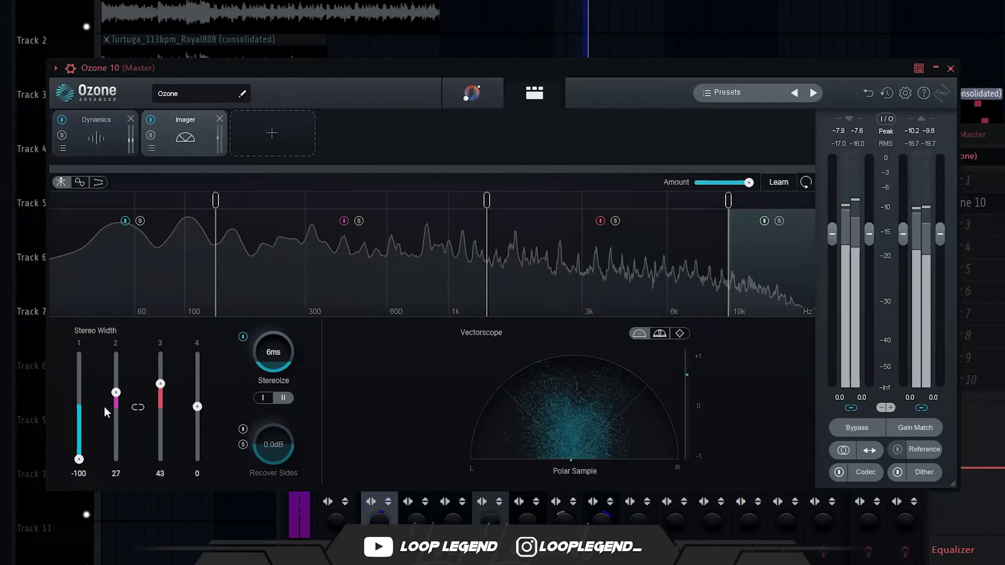
left_click_drag(198, 407, 197, 398)
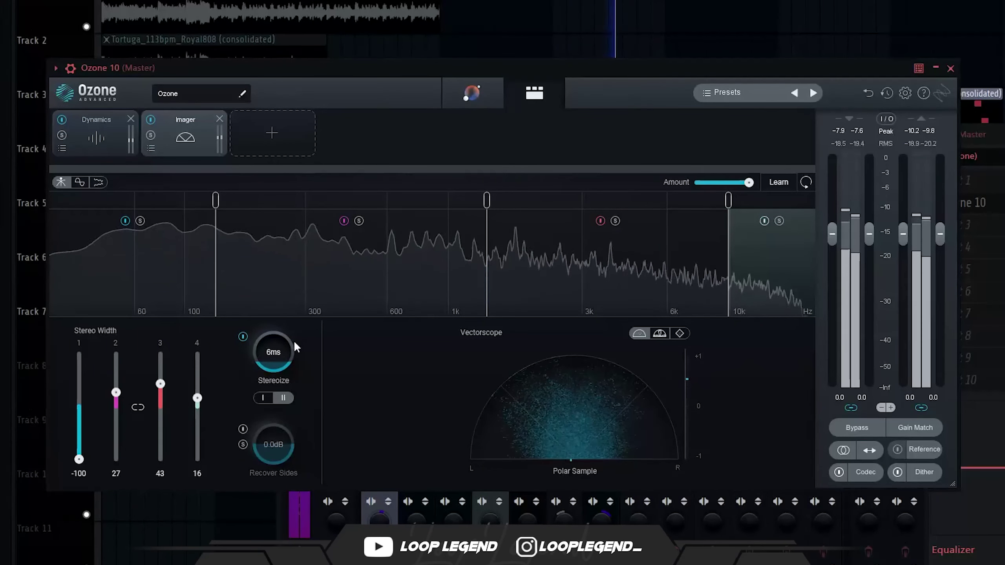
Compare the mix with the Imager bypassed, and set the stereo widths of Bands 3, 2 and 1 to 51, 32 and -16
left_click(150, 121)
left_click(150, 121)
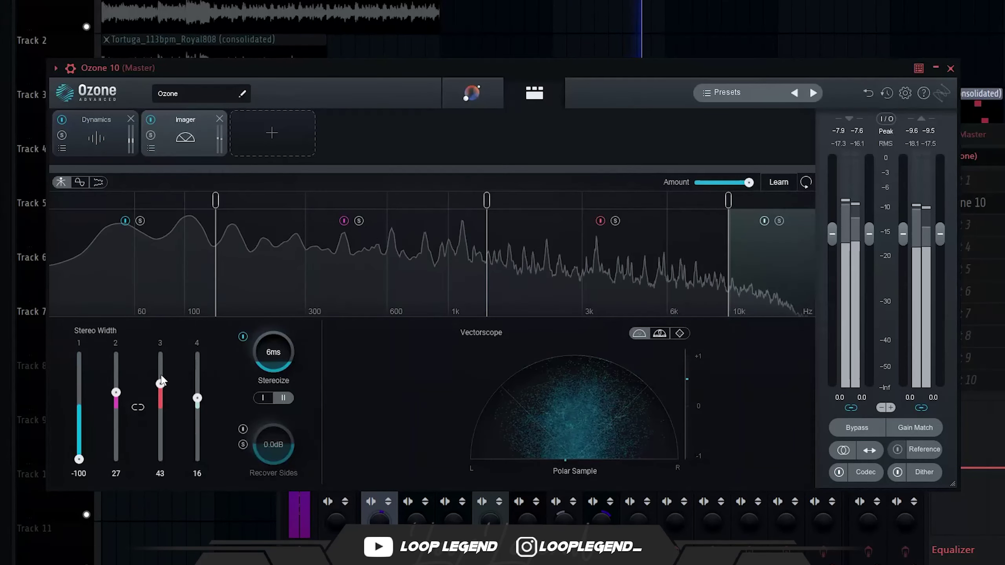
left_click_drag(160, 383, 118, 393)
left_click_drag(80, 459, 81, 417)
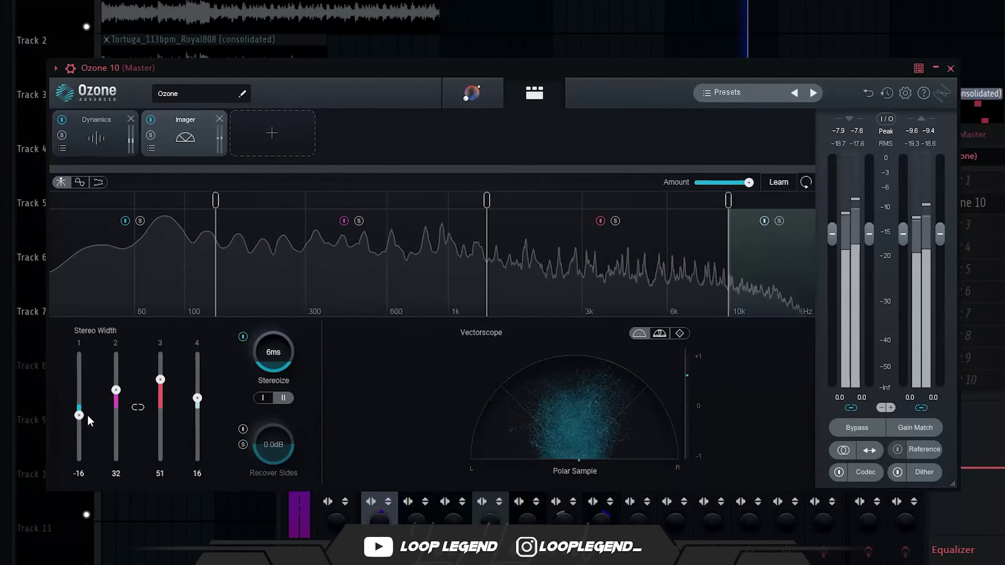
Add a Vintage Limiter in Analog mode after the Imager and set its threshold to -3.5 dB
left_click(261, 142)
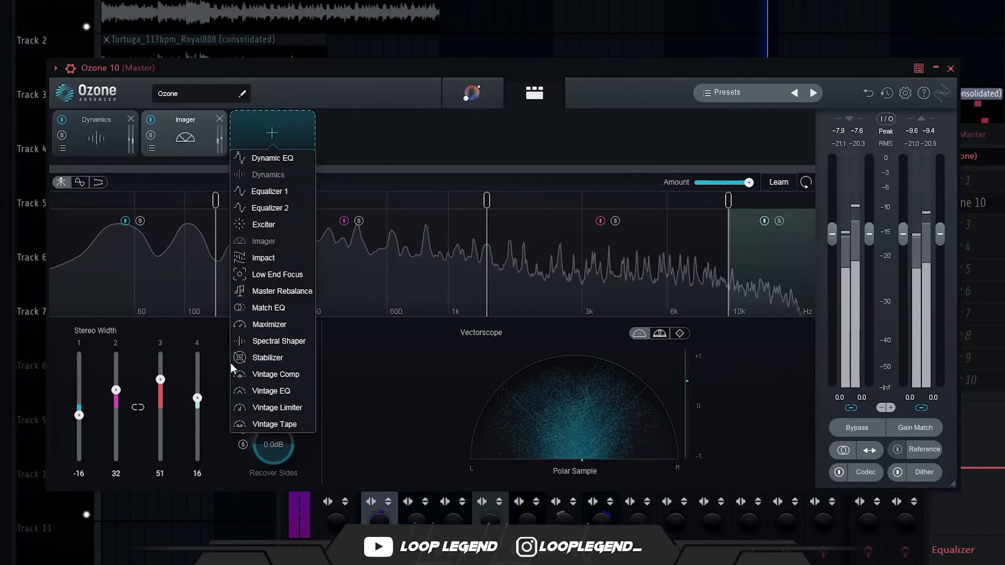
left_click(281, 405)
left_click(231, 425)
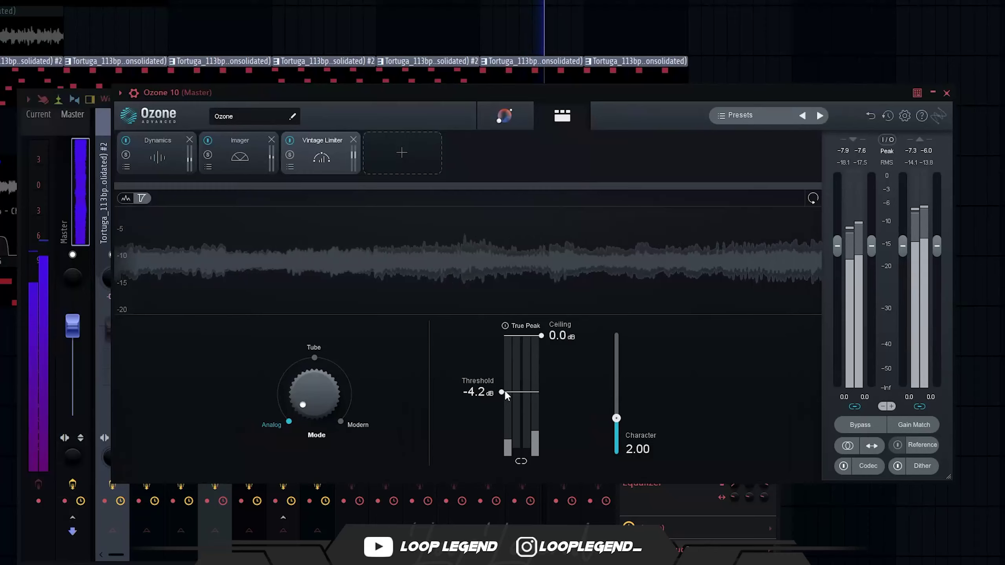
left_click_drag(501, 392, 501, 386)
Add a Maximizer module after the Vintage Limiter and raise its threshold slightly
left_click(411, 158)
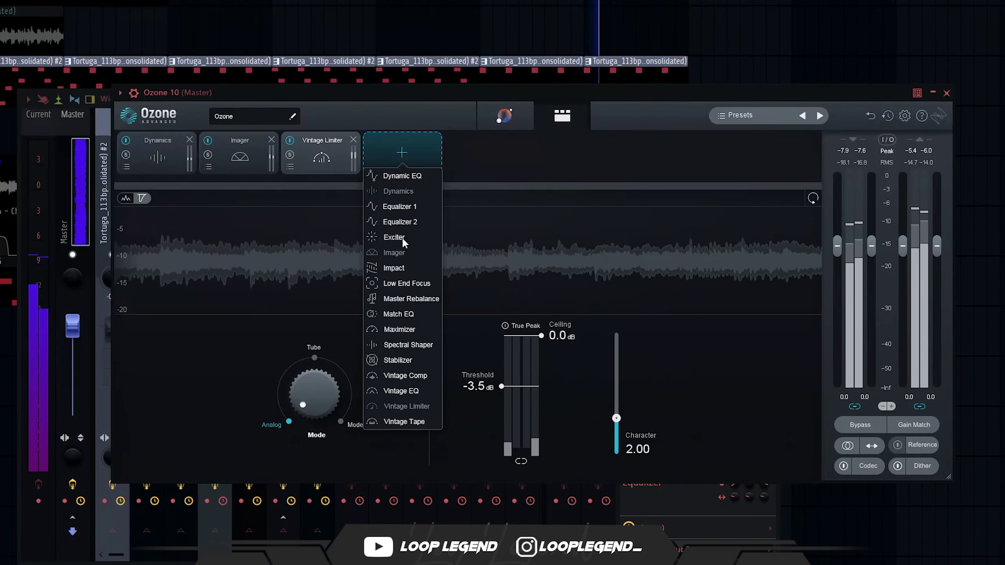
left_click(400, 329)
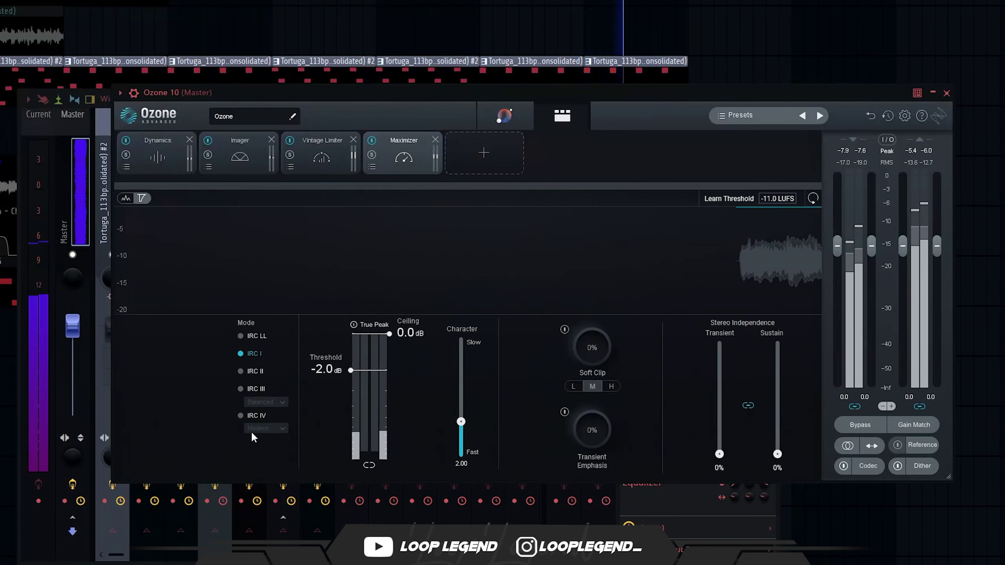
left_click_drag(311, 370, 330, 358)
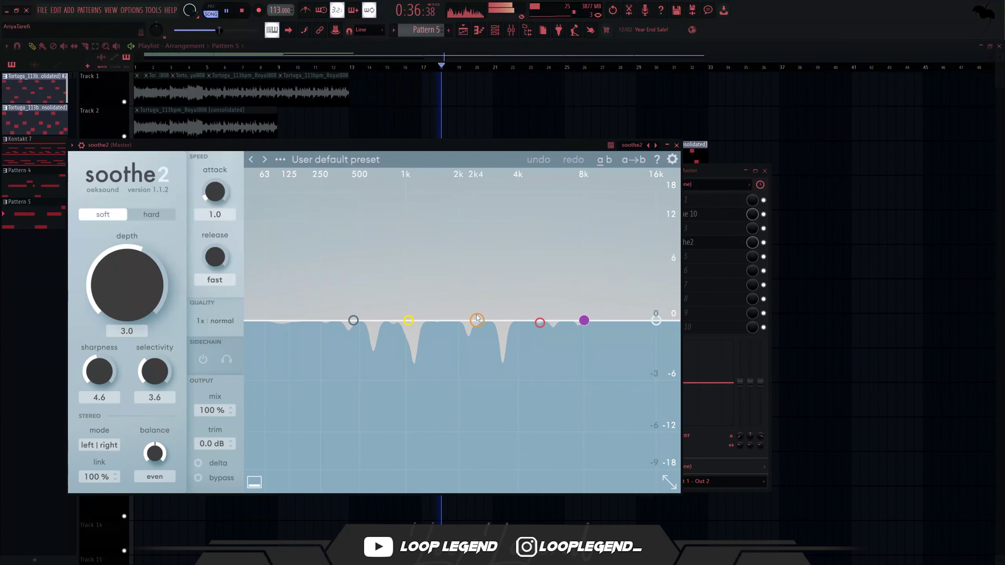
In soothe2 on the master, move band 2 to 877 Hz at 5.4 dB and raise the sensitivity of the band near 5 kHz
left_click_drag(477, 320, 396, 269)
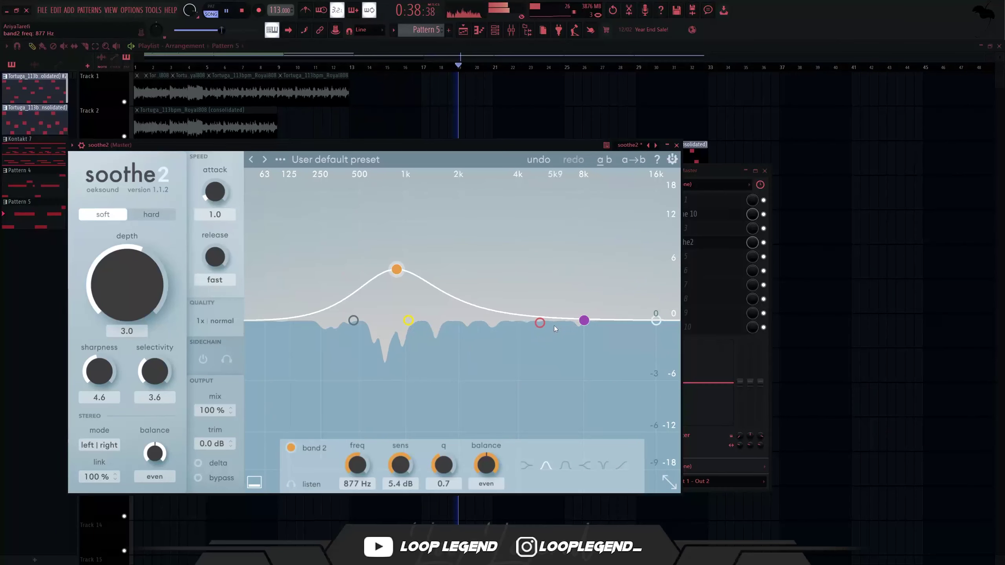
left_click_drag(541, 323, 540, 252)
scroll(539, 251, "down", 3)
key("Escape")
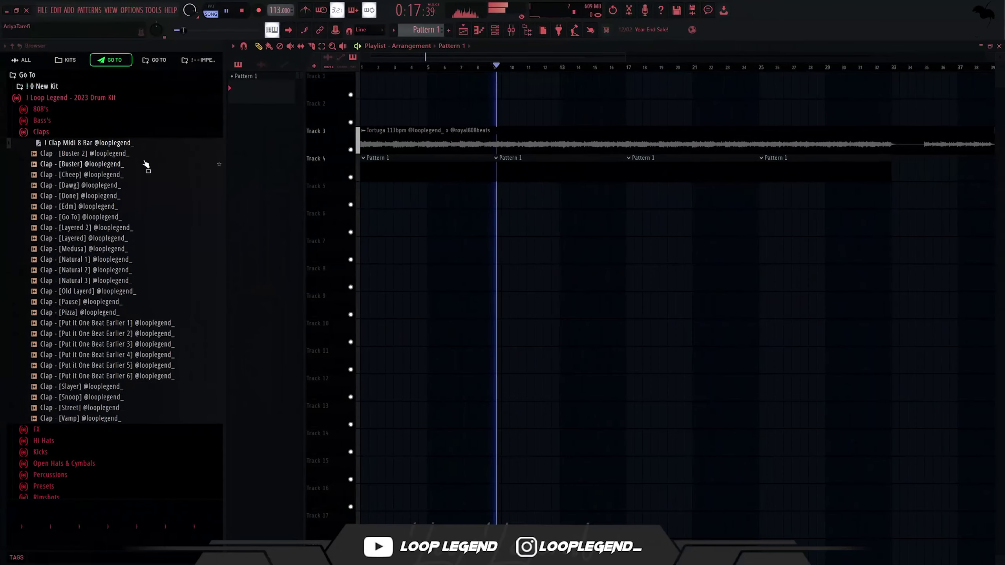
Audition claps from the Loop Legend 2023 Drum Kit and load Clap - [Dawg] into a new sampler channel
left_click(81, 164)
left_click(81, 185)
left_click(104, 195)
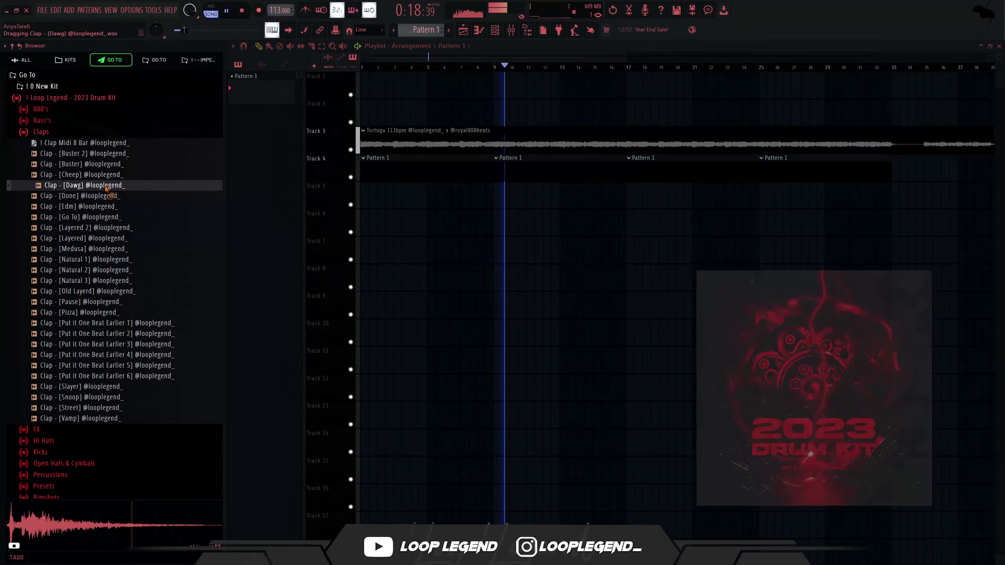
left_click(89, 189)
left_click_drag(90, 191, 96, 197)
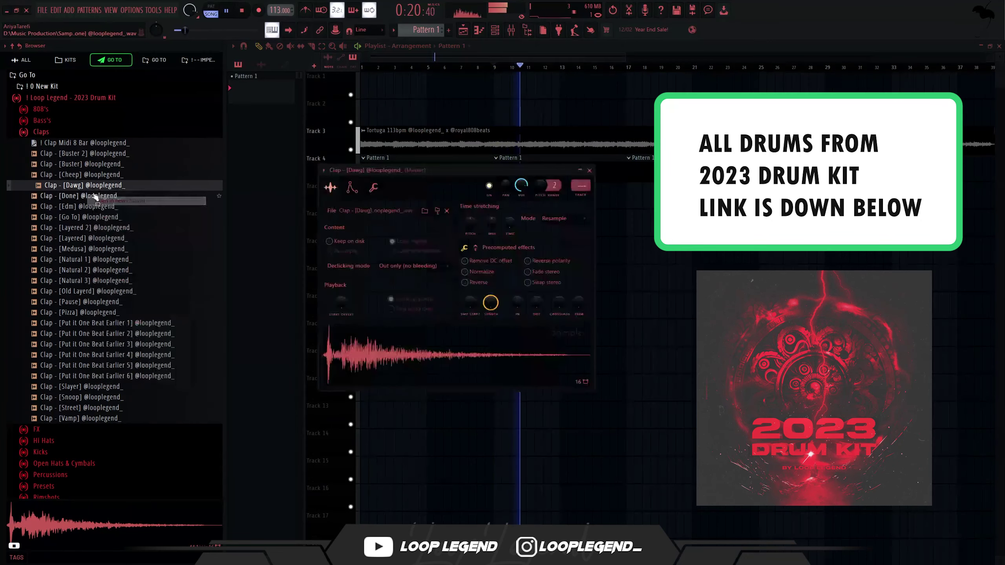
Load Clap - [Go To] into a new sampler channel and bring in the Clap Midi 8 Bar pattern
left_click(84, 206)
left_click(79, 217)
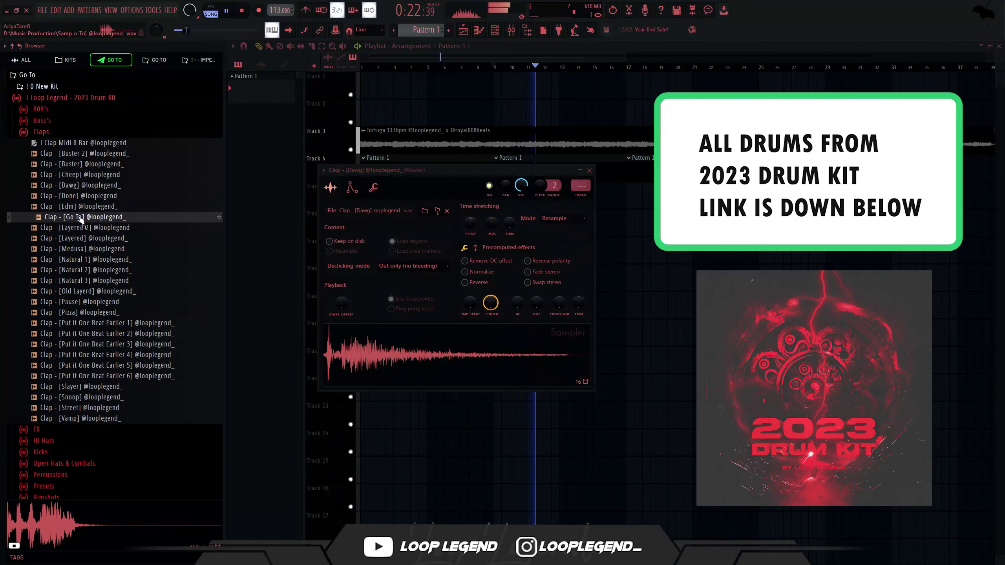
right_click(78, 216)
left_click(112, 229)
left_click(87, 142)
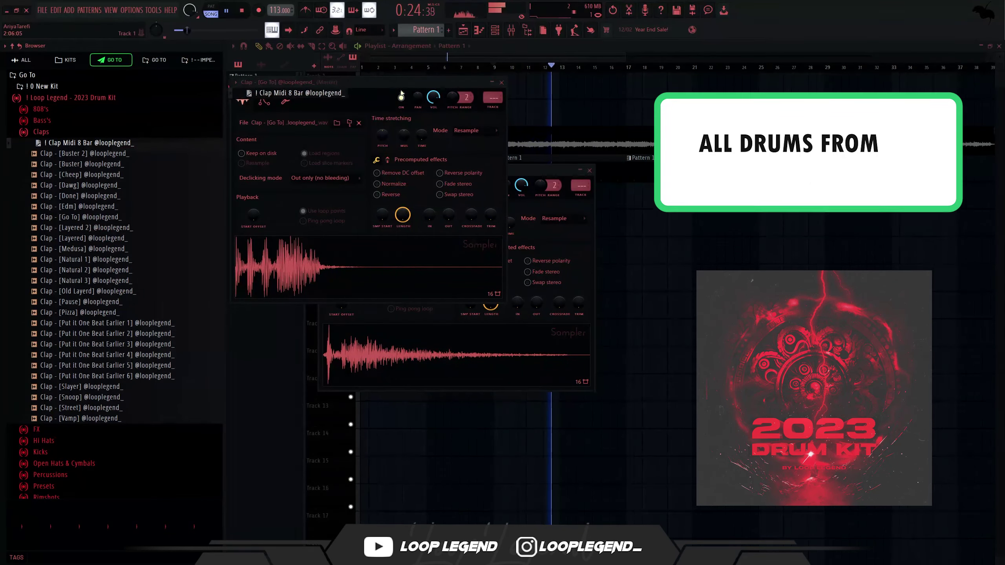
Add Clap - [Done] to the channel rack as a third clap layer and set the channel volume to 50%
key("F6")
key("space")
left_click(79, 195)
left_click_drag(83, 206, 309, 195)
left_click_drag(502, 188, 503, 190)
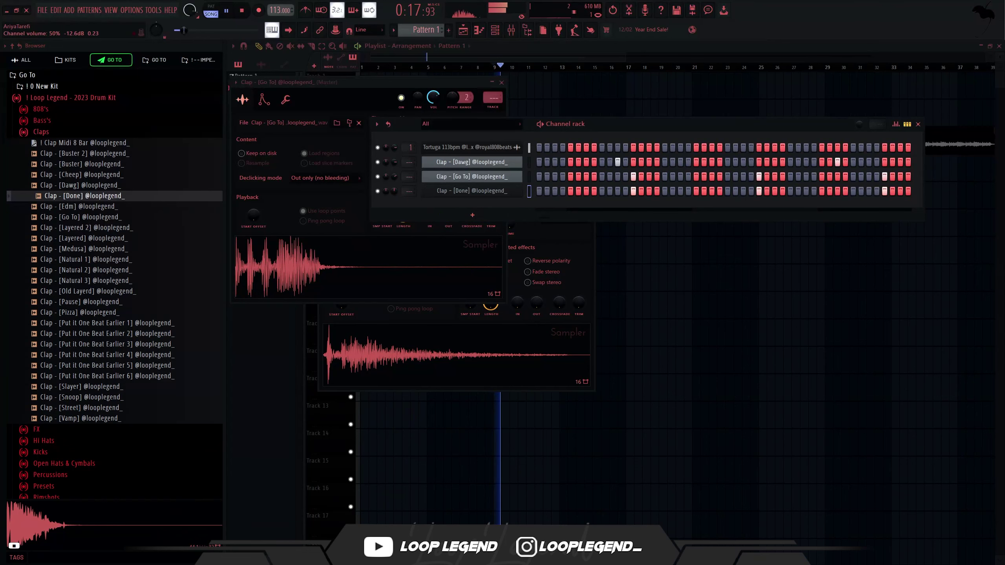
Transpose all the Clap - [Done] notes down three semitones to A4
key("F7")
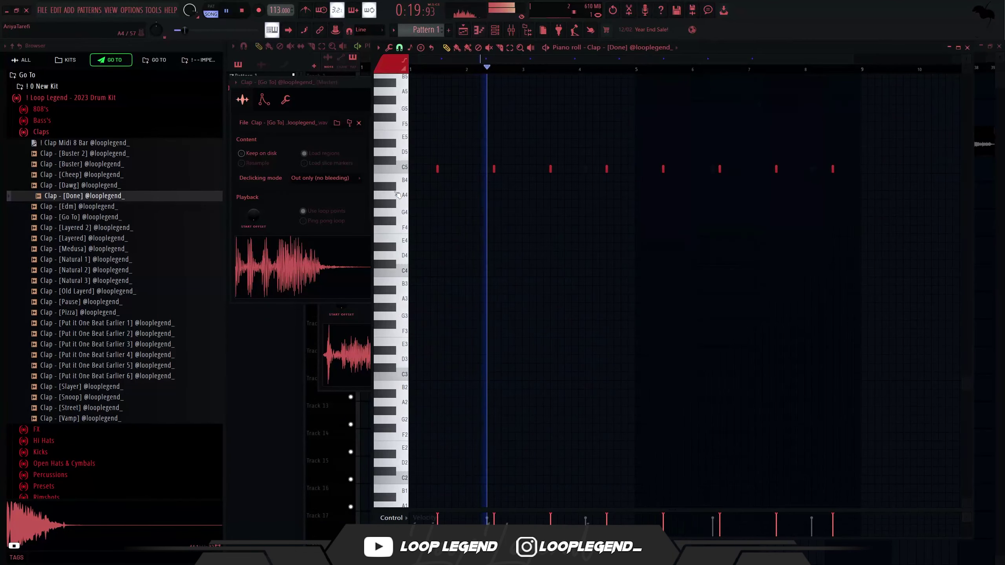
key("shift+Down")
key("shift+Down")
key("shift+Down")
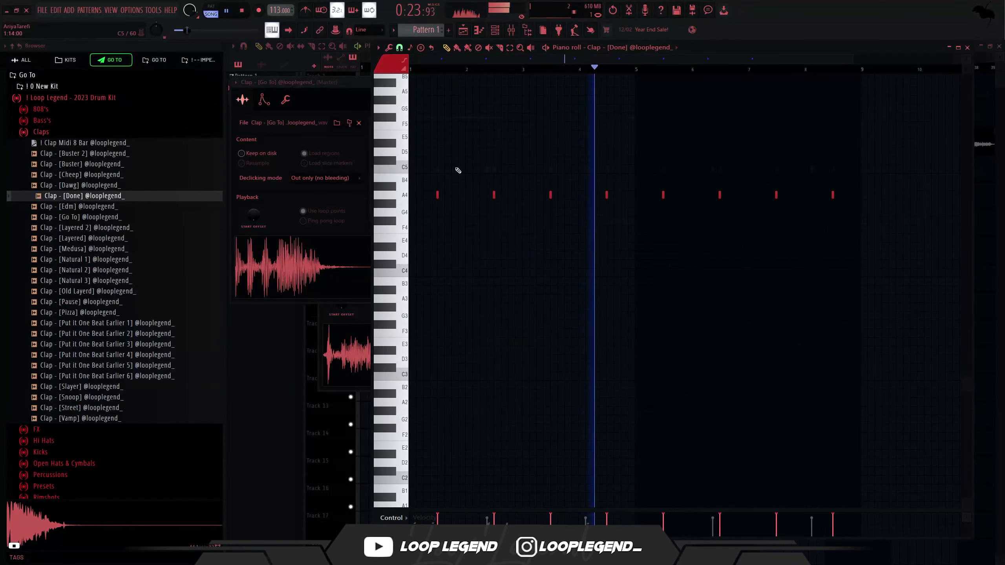
Assign the three clap channels to mixer tracks 2 to 4 and route them to Insert 5
key("F6")
key("F9")
key("F6")
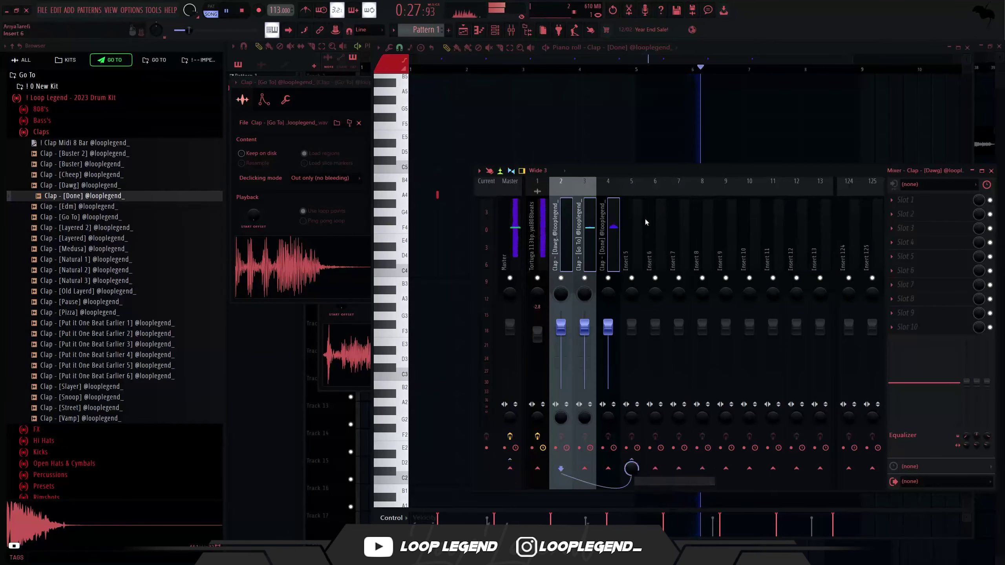
left_click(632, 326)
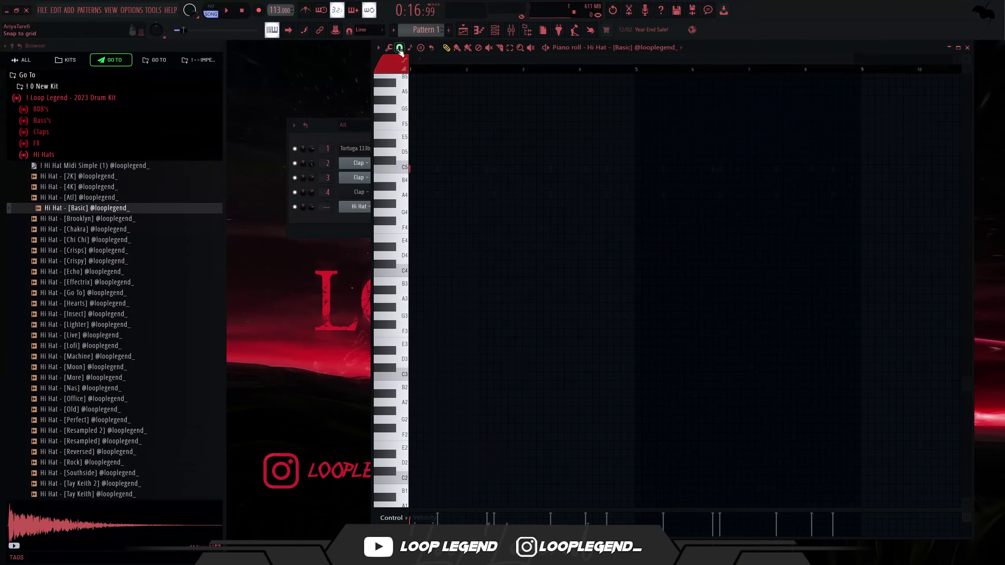
Enter a run of six short C5 notes from the start of bar 1 in the Hi Hat - [Basic] pattern
left_click(399, 47)
left_click(409, 163)
left_click_drag(412, 169, 403, 168)
key("space")
scroll(413, 174, "up", 3)
left_click_drag(575, 139, 514, 178)
key("space")
key("ctrl+b")
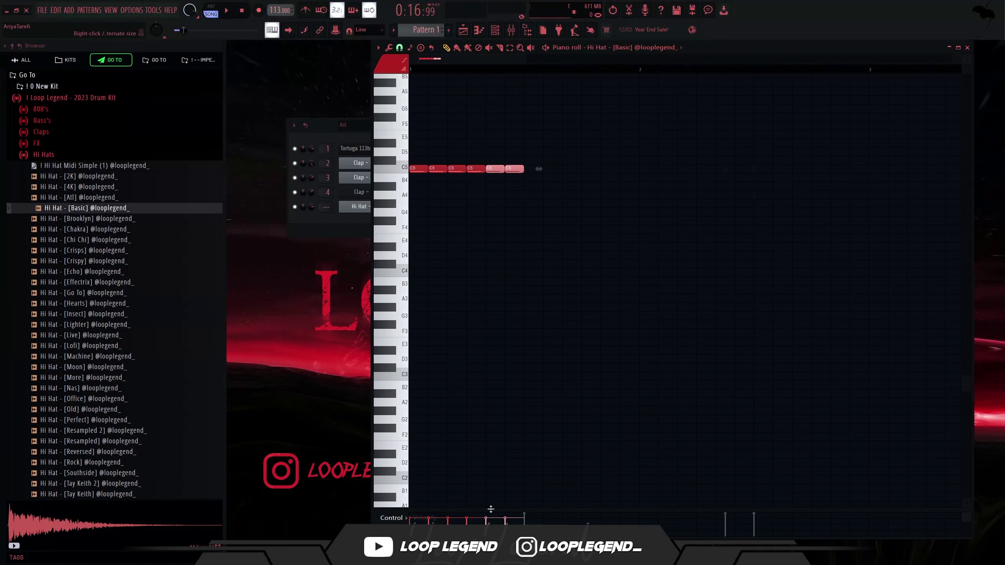
Enlarge the velocity lane and lower the velocities of the fifth and sixth hi-hat notes
left_click_drag(490, 509, 490, 307)
key("space")
left_click(513, 485)
Duplicate the six-note hi-hat phrase repeatedly to extend it across the following bars of the pattern
left_click_drag(606, 252, 570, 278)
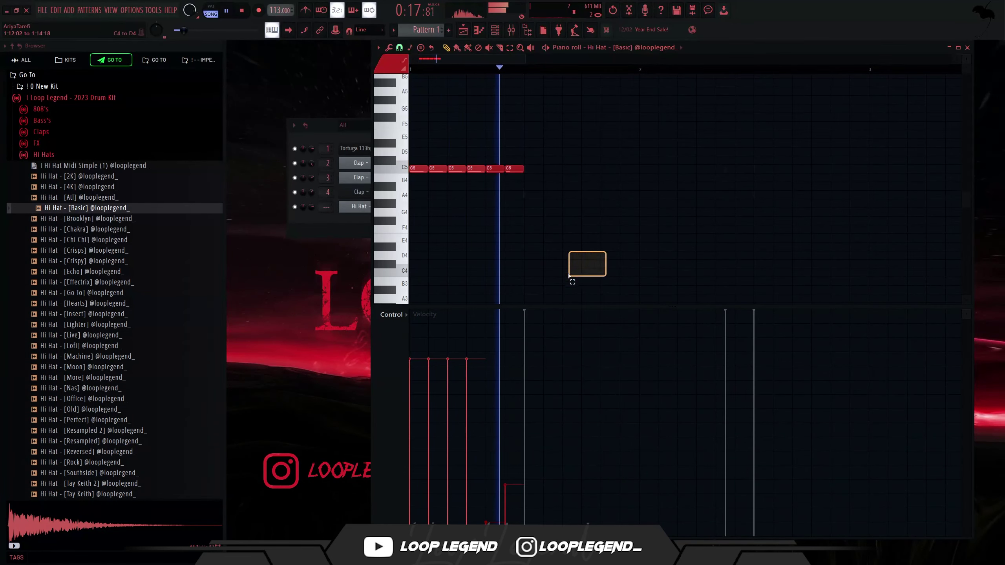
key("ctrl+b")
left_click(554, 277, "ctrl")
key("space")
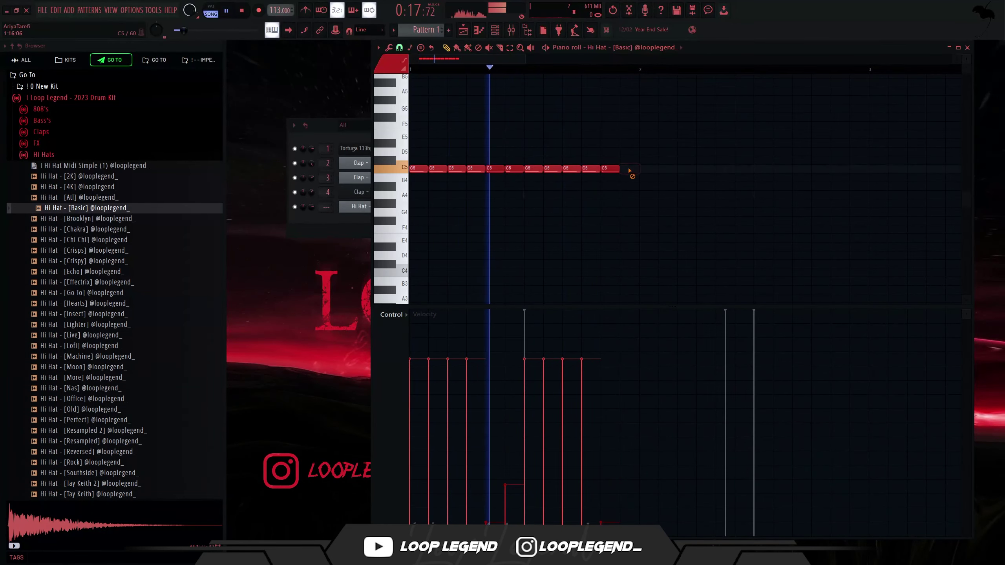
key("ctrl+b")
scroll(438, 303, "down", 3)
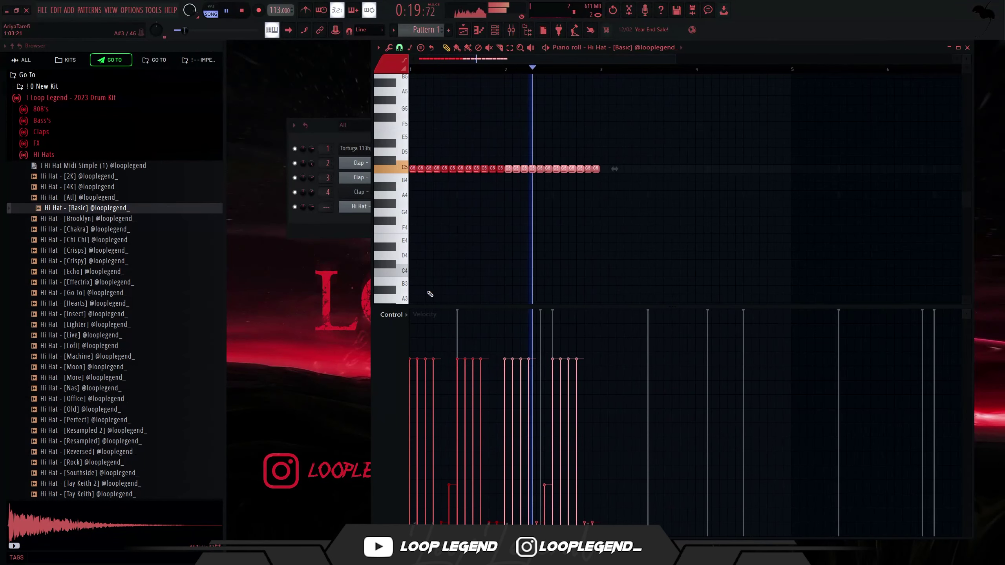
left_click_drag(436, 285, 508, 260)
key("ctrl+b")
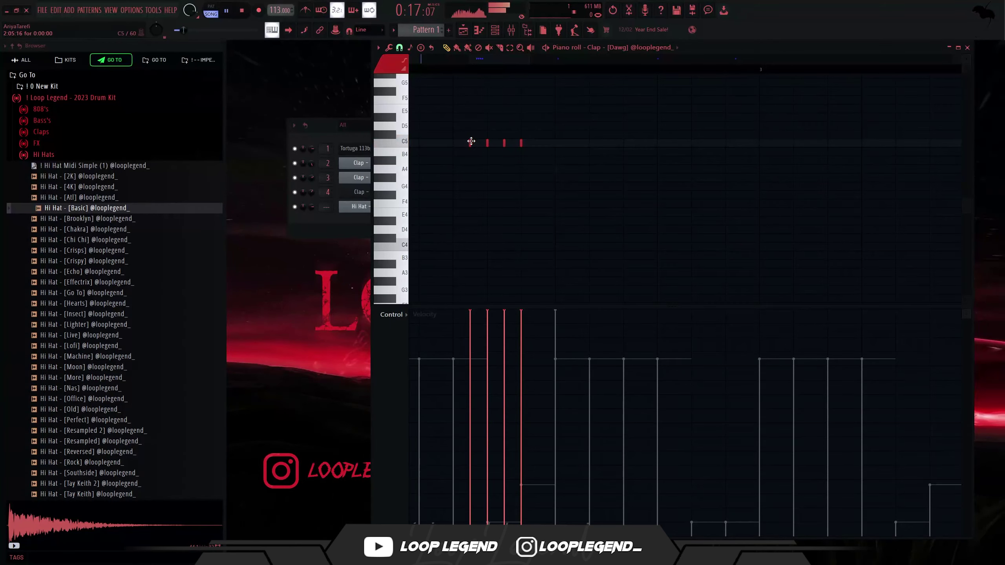
Add spaced C5 notes in bar 4 of the Clap - [Dawg] pattern, deleting the surplus hit between them
scroll(535, 307, "down", 2)
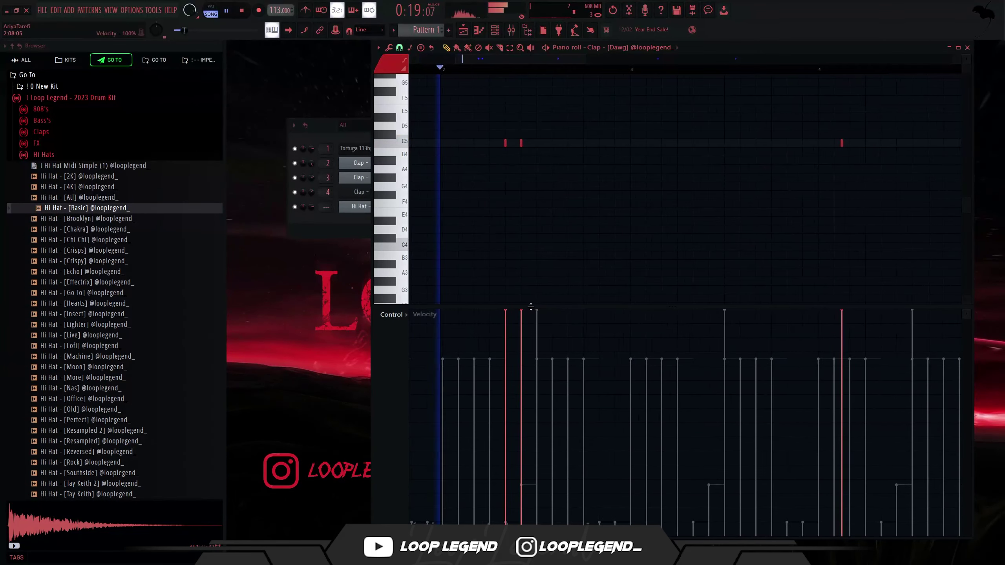
scroll(635, 139, "right", 3)
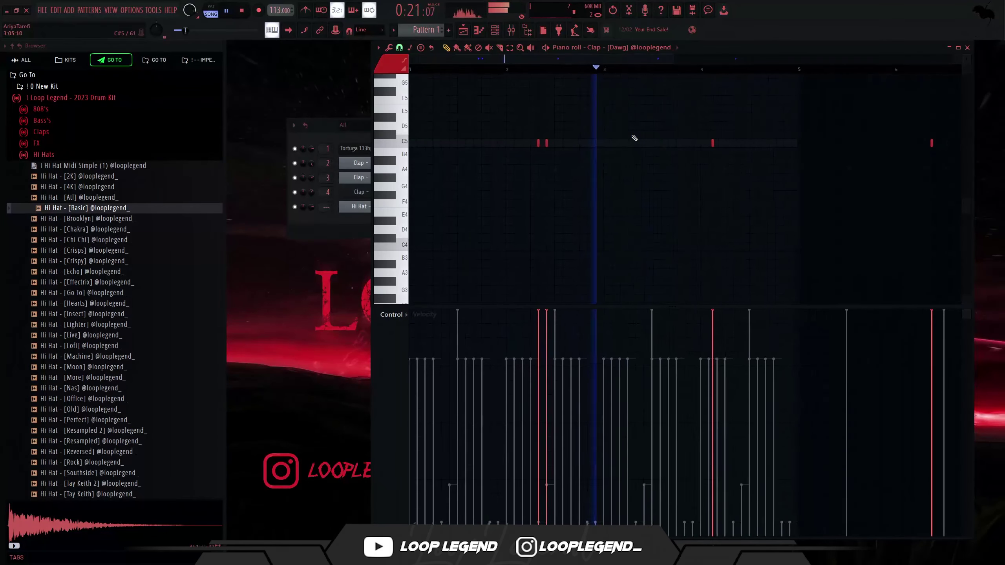
scroll(579, 143, "up", 3)
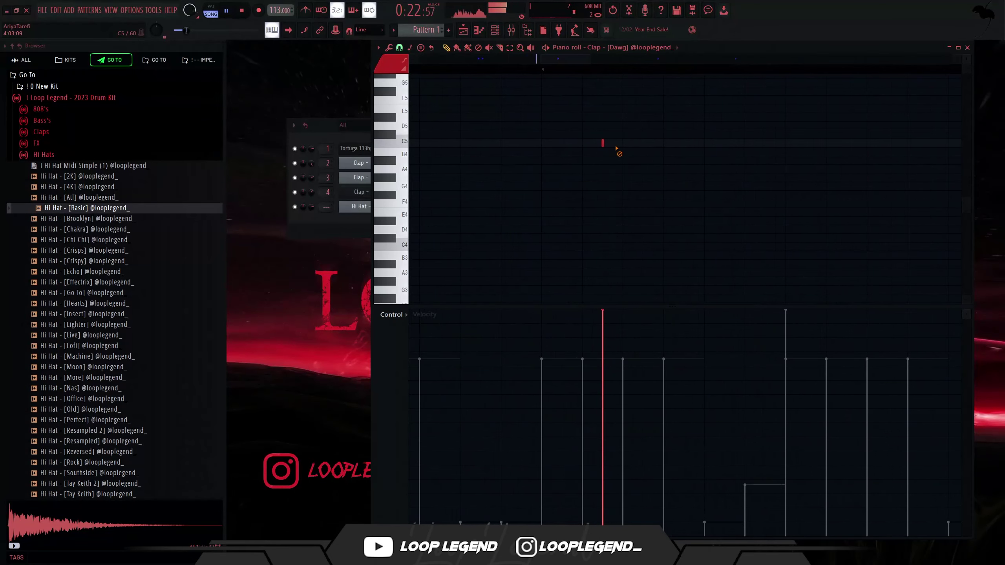
left_click(582, 142)
left_click(622, 143)
left_click(663, 143)
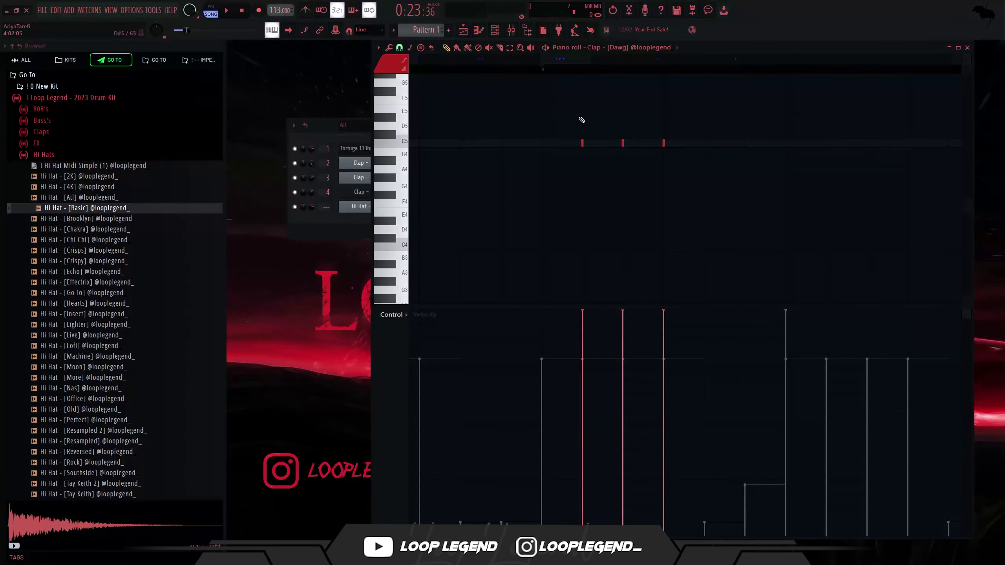
left_click(704, 142)
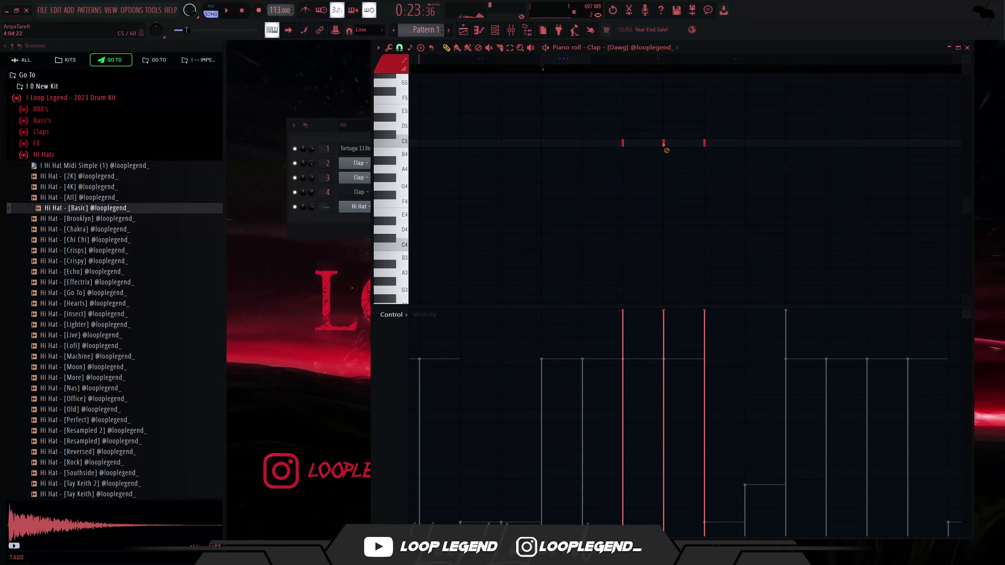
right_click(663, 143)
left_click(786, 142)
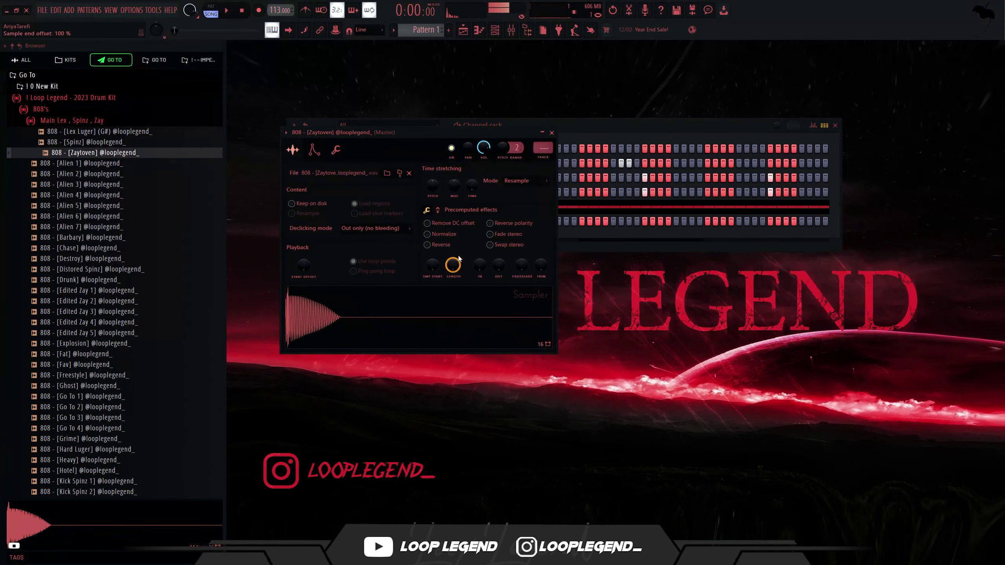
Trim the silent tail of the 808 - [Zaytoven] sample and normalize it
left_click_drag(540, 265, 540, 263)
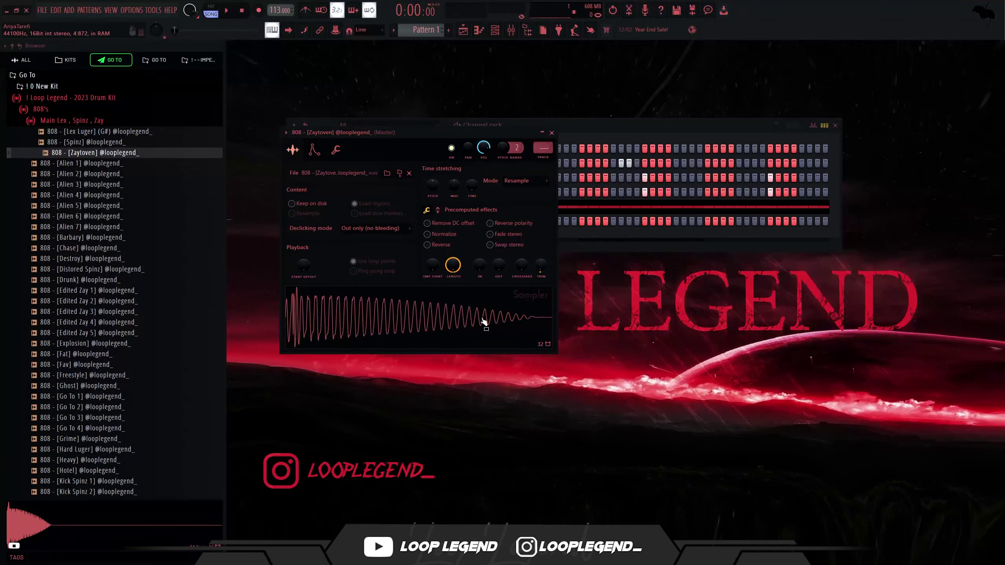
scroll(438, 228, "up", 2)
left_click(443, 233)
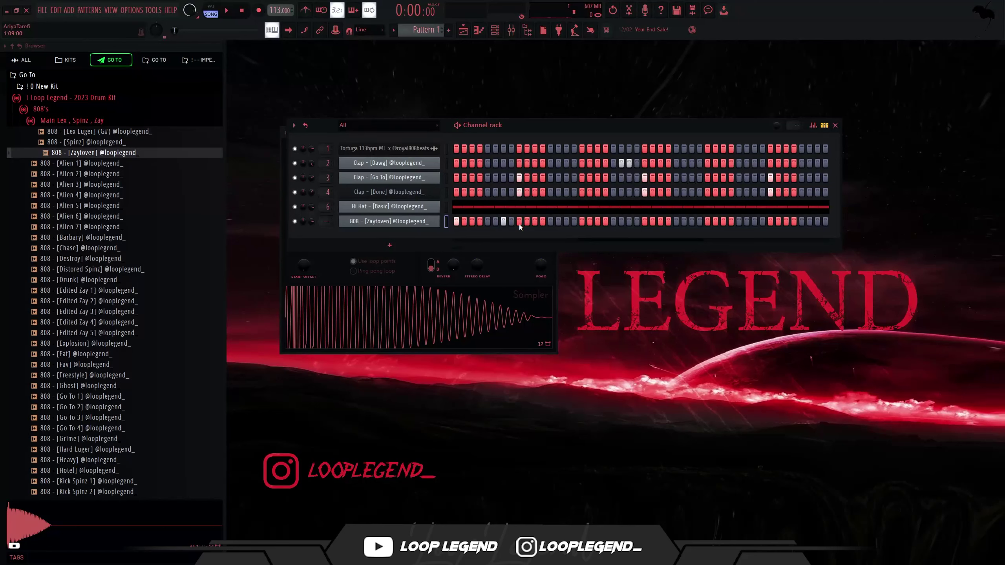
Place three 808 hits across bar 1 and transpose them up to G#5
left_click(549, 224)
key("F7")
scroll(464, 217, "up", 3)
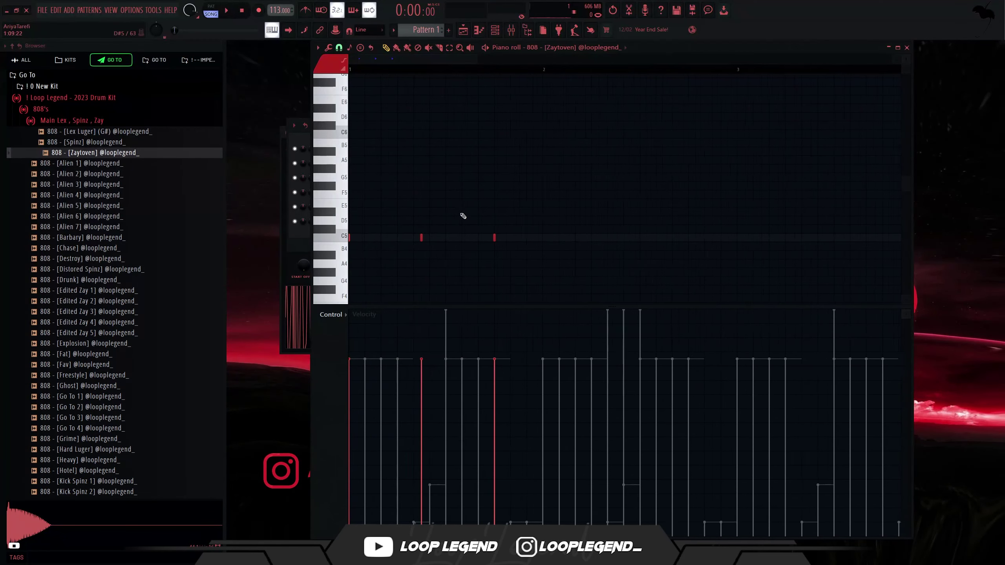
left_click_drag(515, 208, 460, 243)
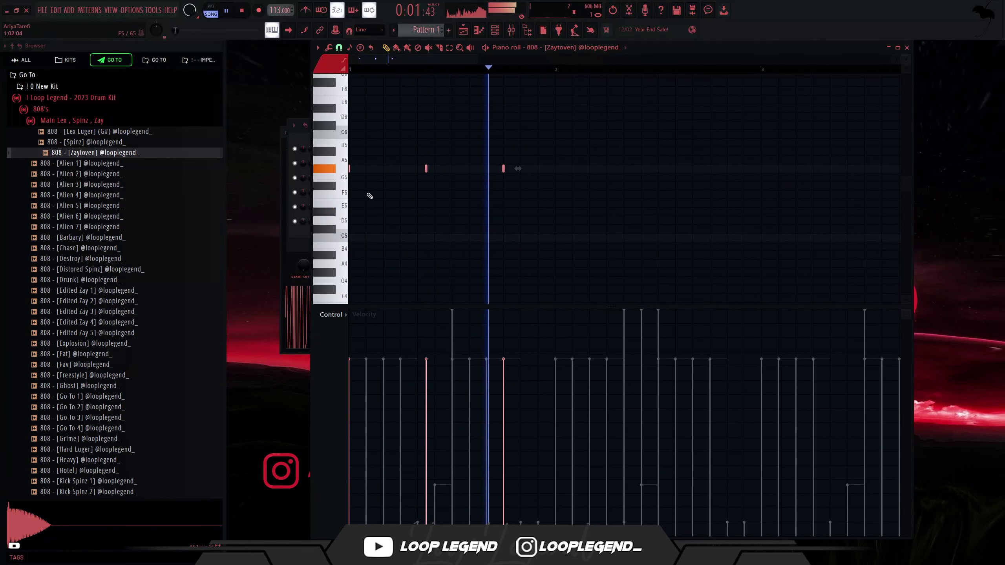
Lower the first two 808 notes in bar 1 to E5 and play the pattern
key("space")
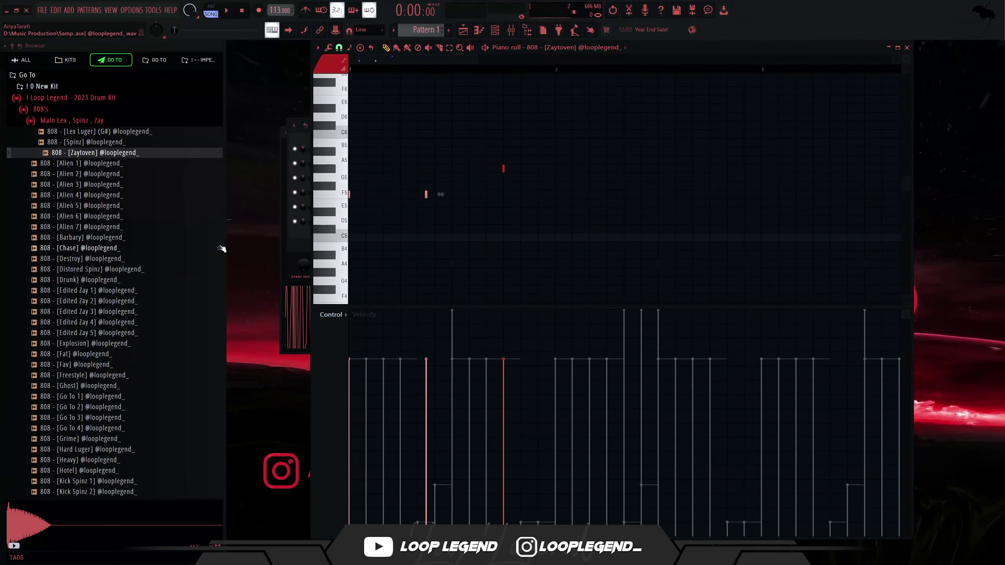
key("Down")
key("space")
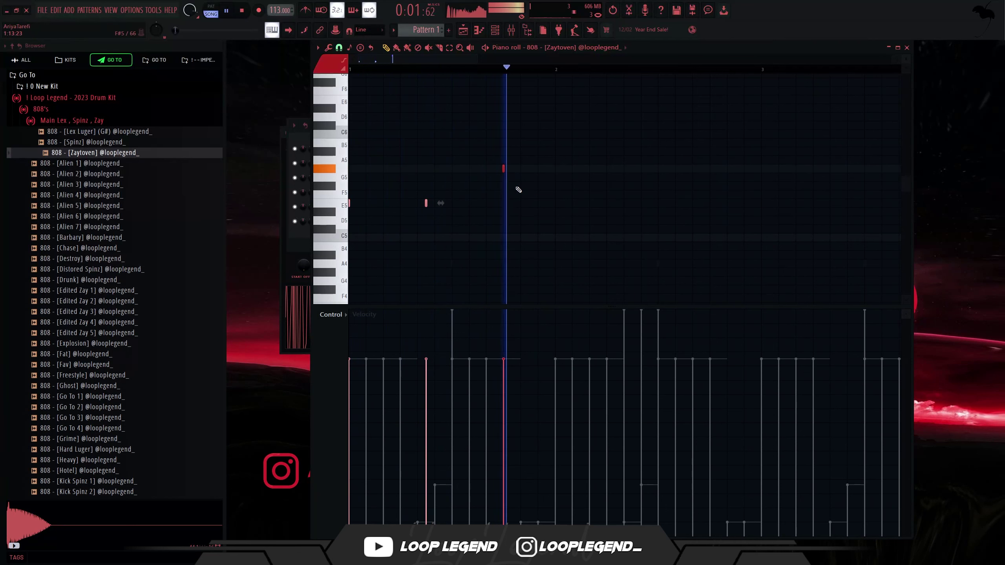
Delete the second 808 note in bar 1 and add two G#5 notes in the second half of bar 2
left_click_drag(476, 190, 422, 226)
key("space")
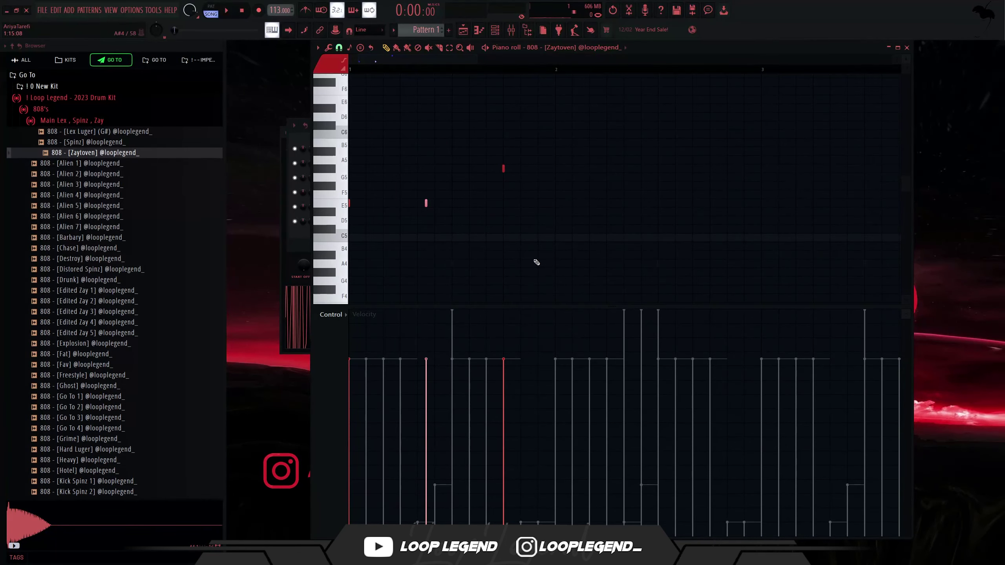
key("space")
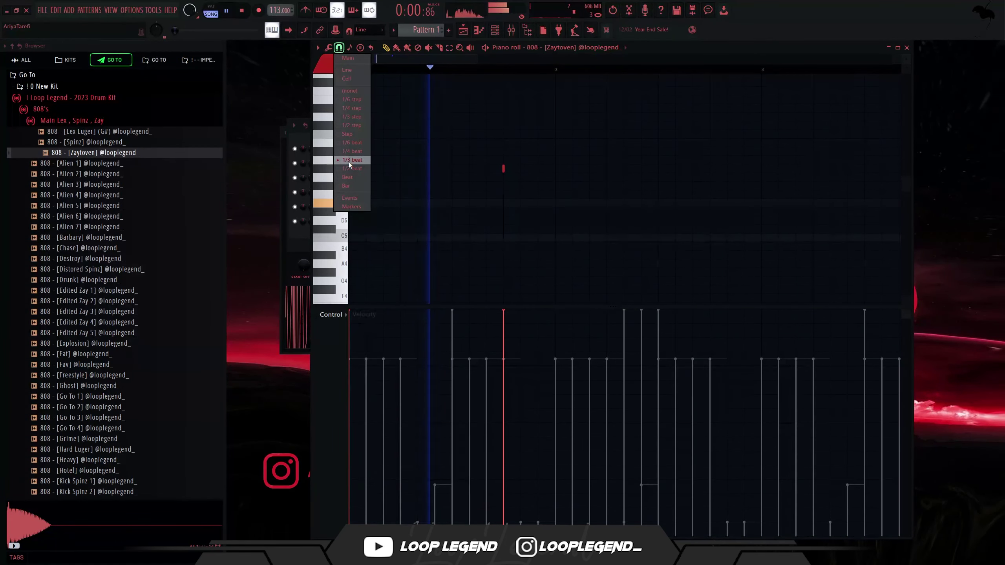
scroll(541, 193, "down", 1)
scroll(541, 193, "up", 1)
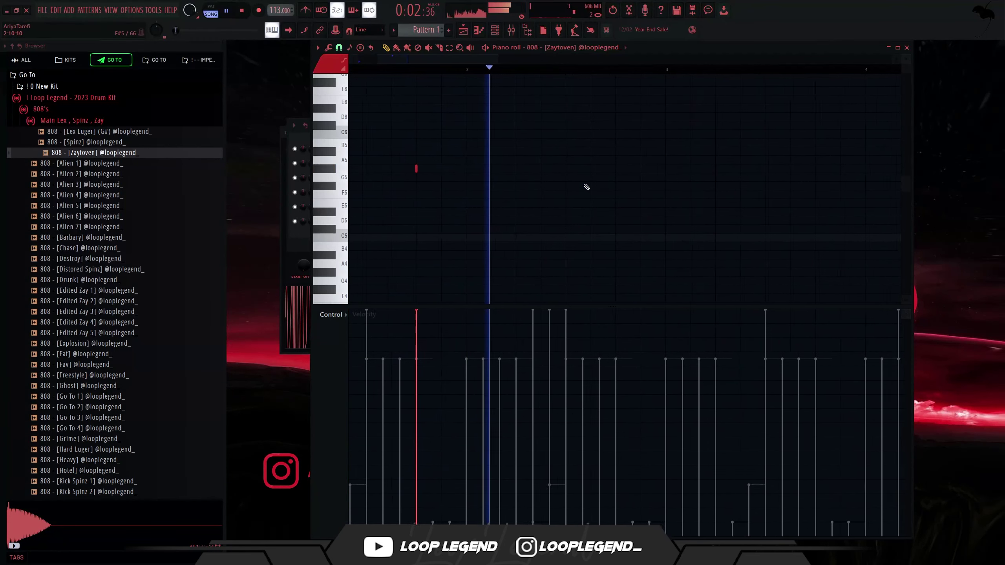
left_click(592, 168)
left_click(651, 169)
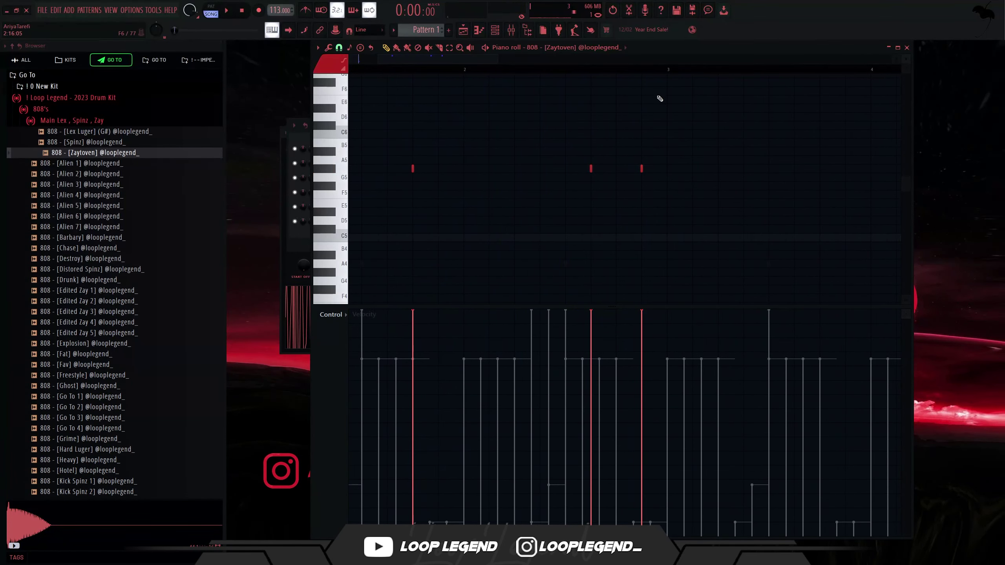
Add a G#4 slide note at the end of bar 2 and repeat the two-bar 808 phrase in bars 3 and 4
scroll(629, 77, "down", 2)
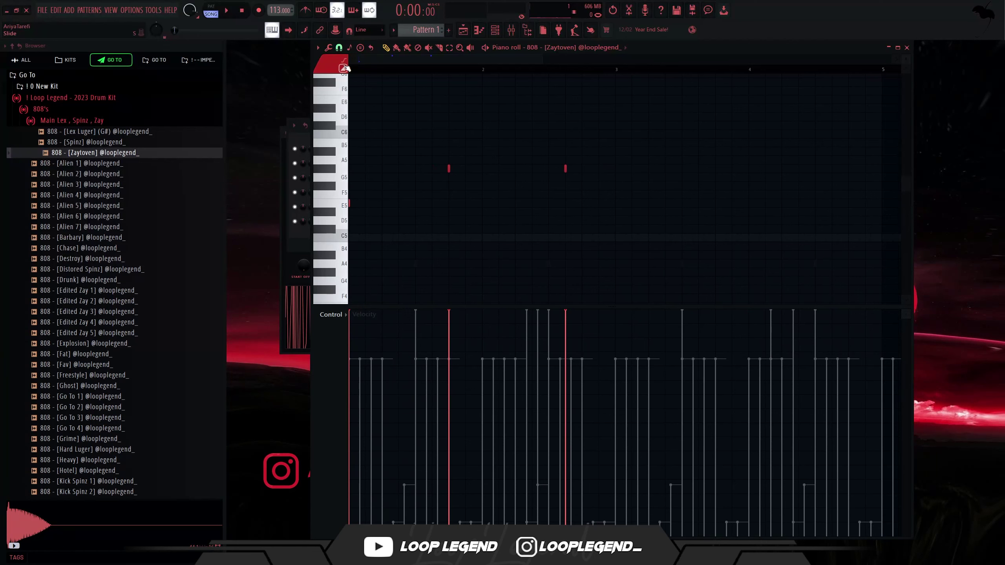
left_click_drag(582, 170, 599, 171)
scroll(598, 170, "up", 3)
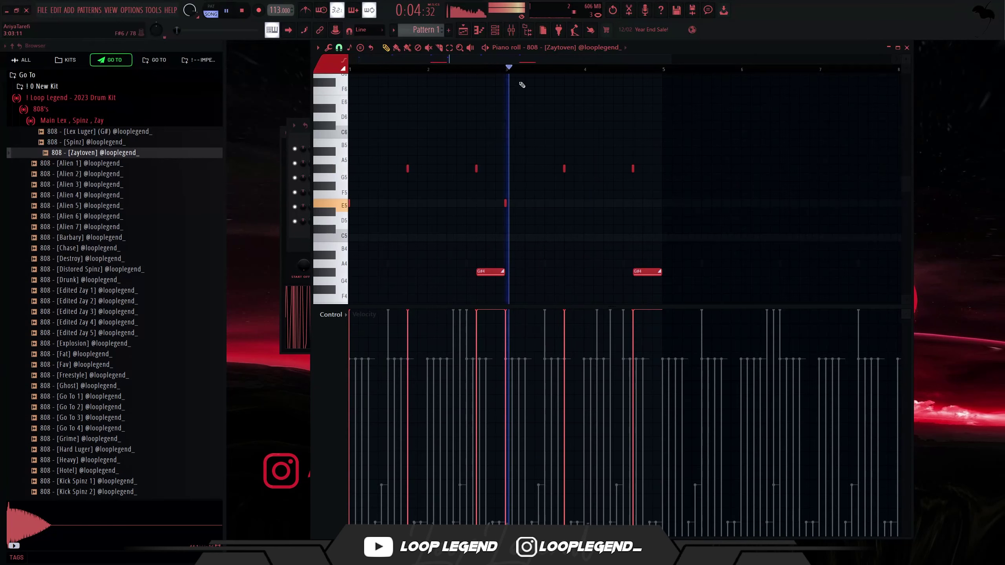
Delete the bar 4 slide note and rework that bar's 808 hits into one G#5 note followed by one B5 note
scroll(650, 252, "up", 3)
right_click(649, 272)
left_click_drag(620, 156, 597, 188)
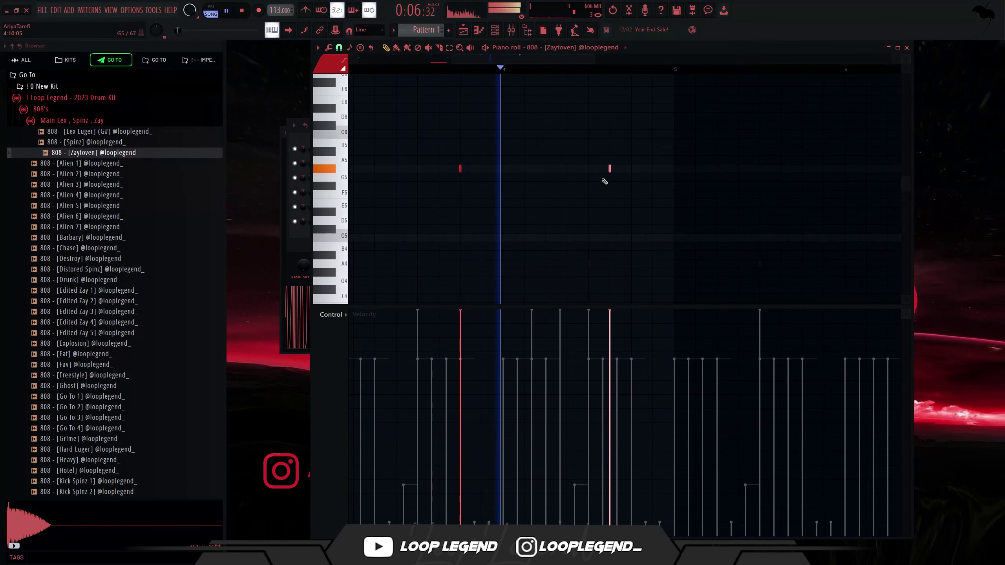
key("shift+Up")
key("shift+Up")
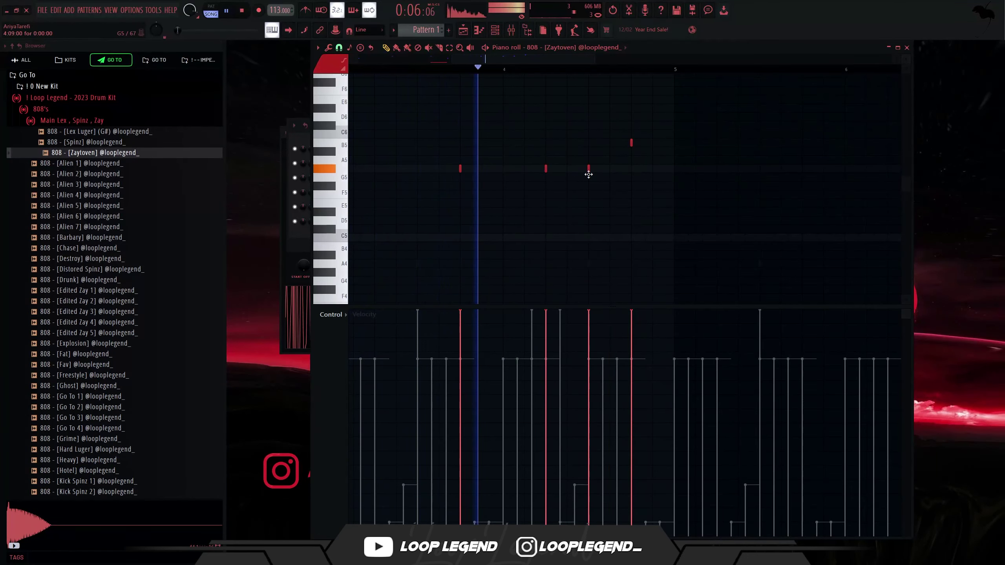
right_click(631, 143)
left_click(611, 144)
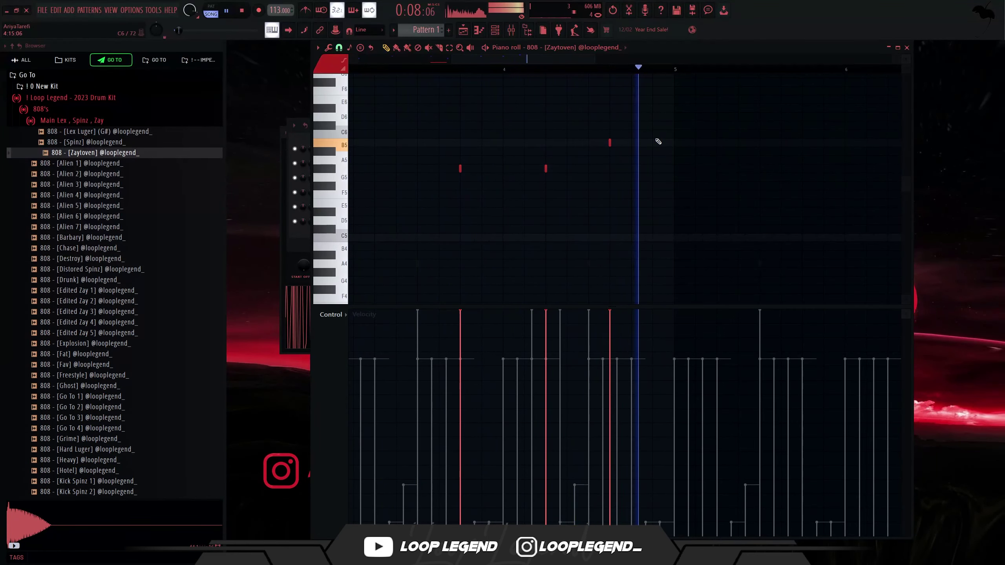
Lower the bar 4 B5 note one octave to B4 and duplicate the whole four-bar 808 phrase into bars 5 to 8
scroll(652, 145, "down", 1)
scroll(644, 148, "down", 3)
left_click_drag(602, 97, 532, 147)
key("space")
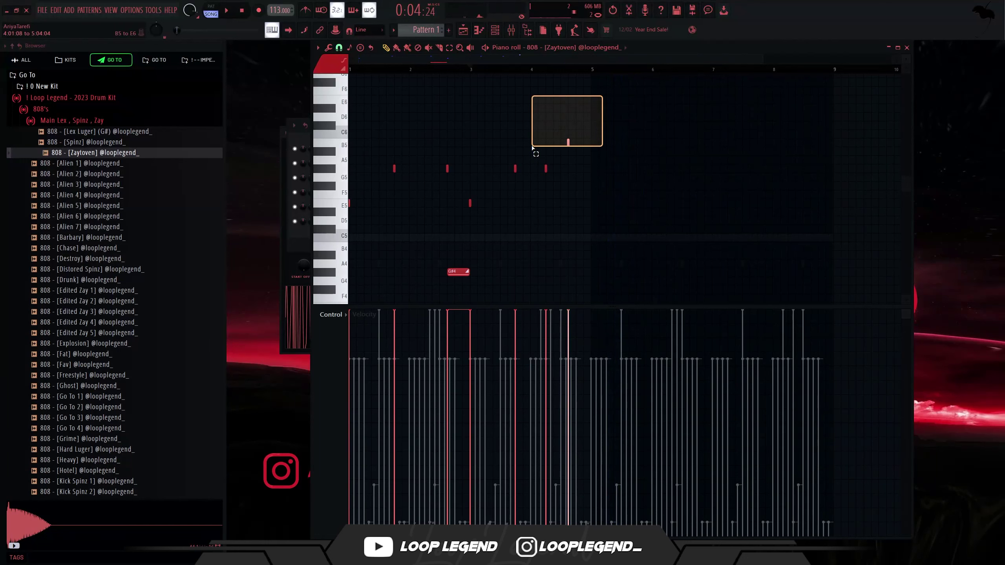
key("ctrl+Down")
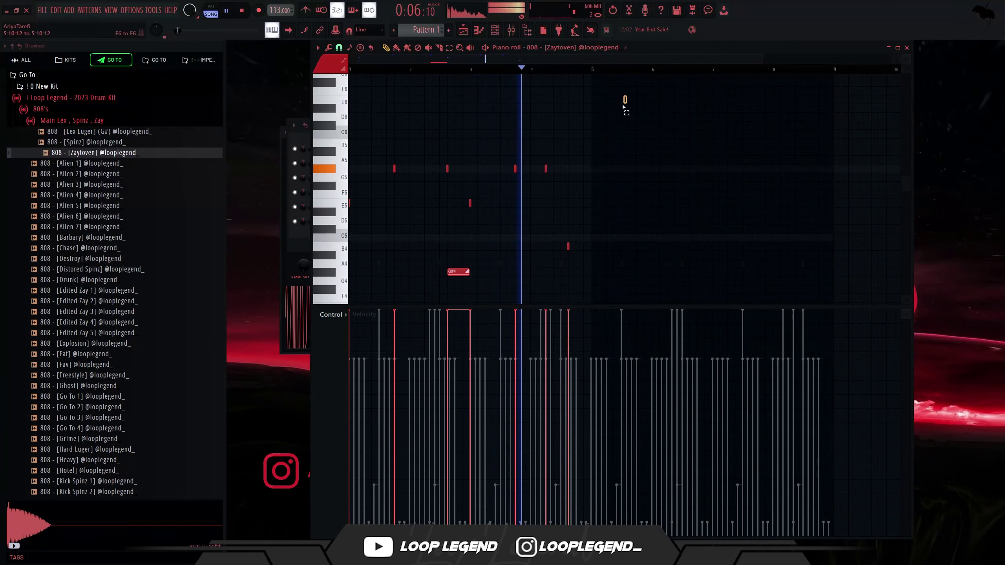
key("ctrl+a")
key("ctrl+b")
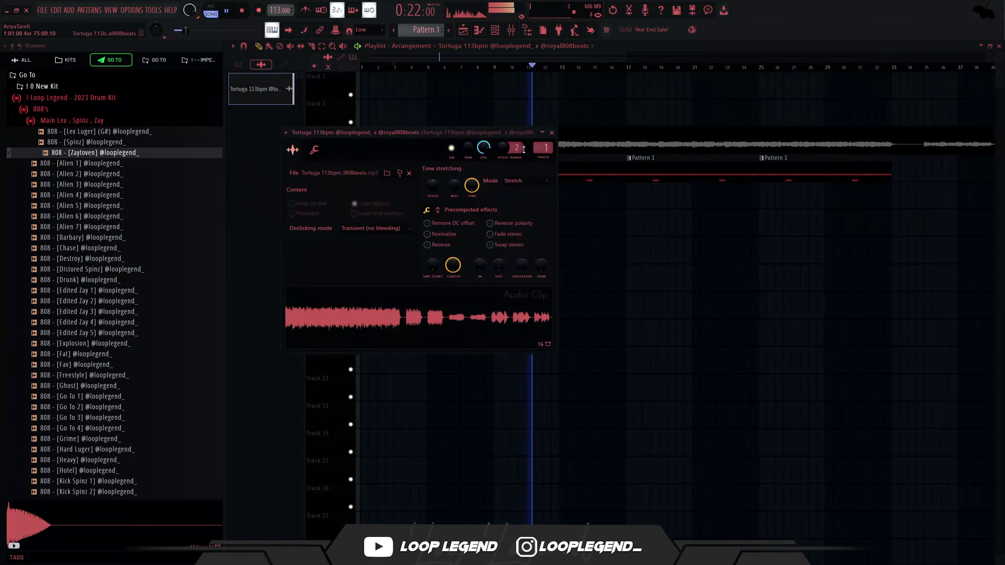
Return to the 808 - [Zaytoven] piano roll and transpose all its notes up one semitone
key("Escape")
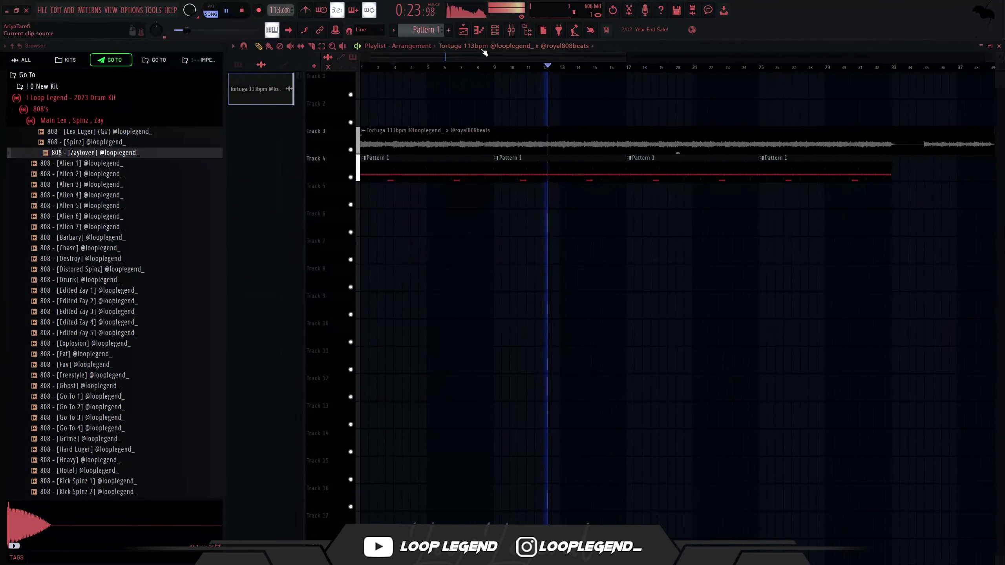
left_click(479, 31)
scroll(585, 51, "up", 1)
key("shift+Up")
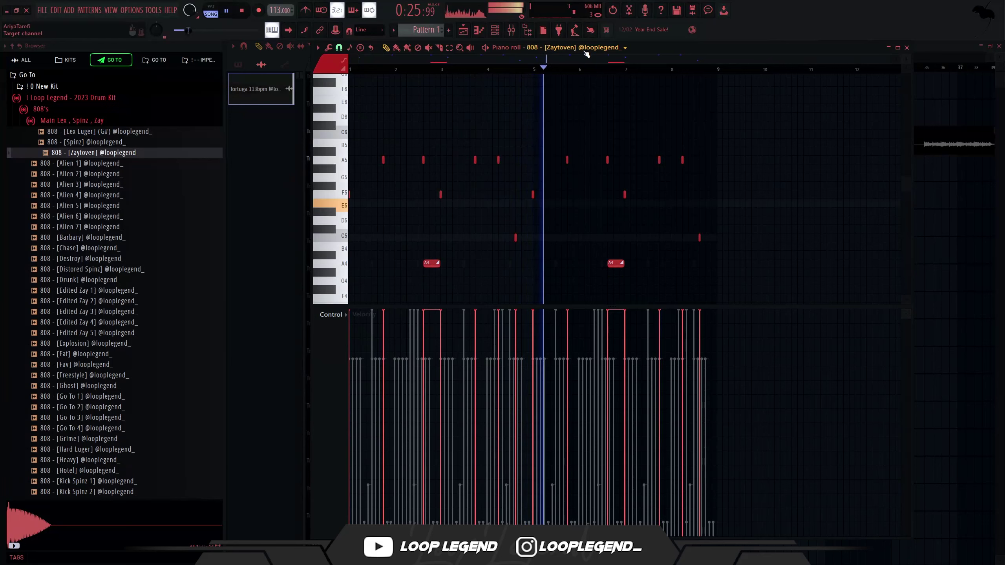
Lower the 808's A5 notes in bars 1, 3, 4, 5, 7 and 8 one octave to A4, leaving those before the slide notes
left_click_drag(322, 143, 323, 158)
key("ctrl+Down")
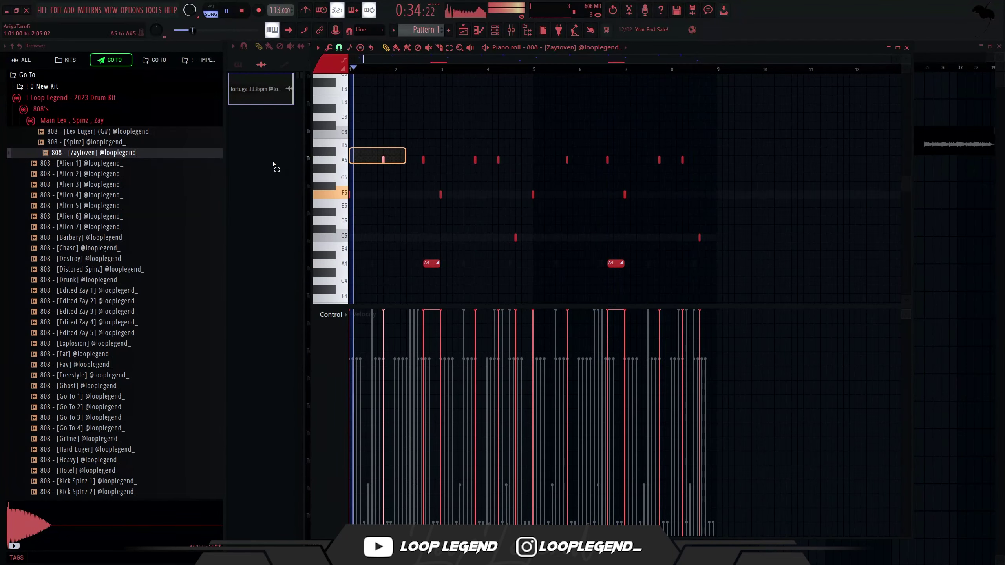
left_click_drag(382, 160, 512, 159)
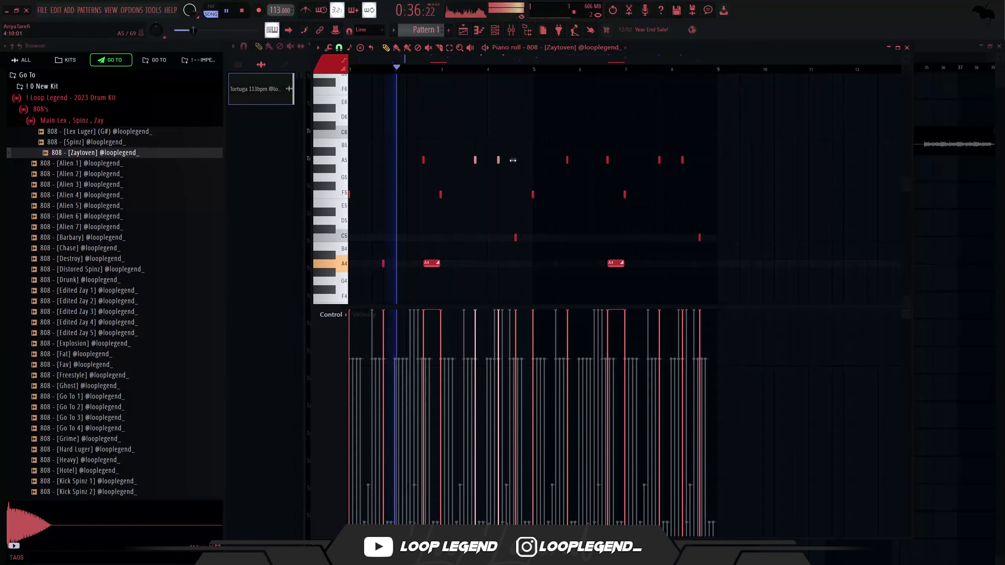
key("ctrl+Down")
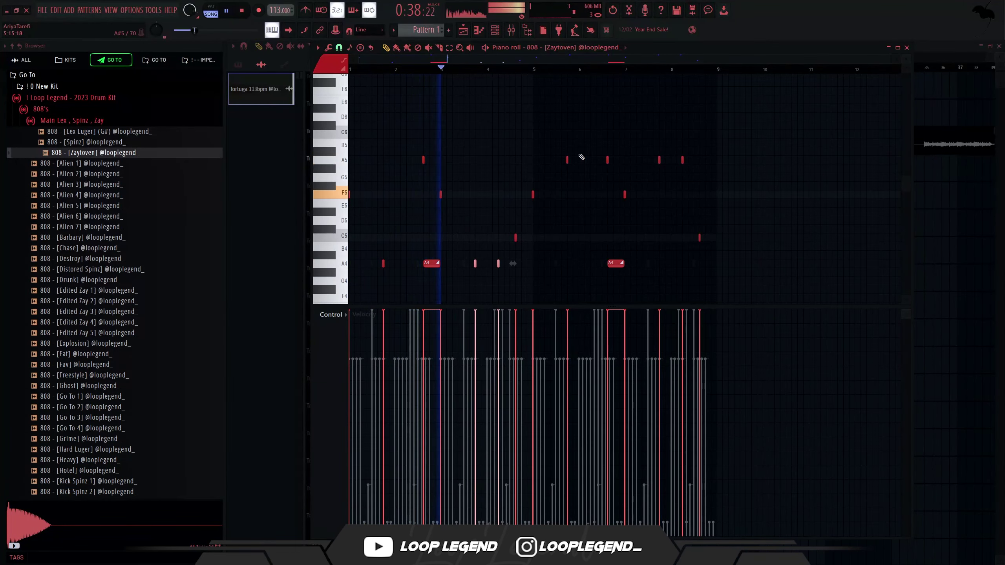
left_click(567, 160)
key("ctrl+Down")
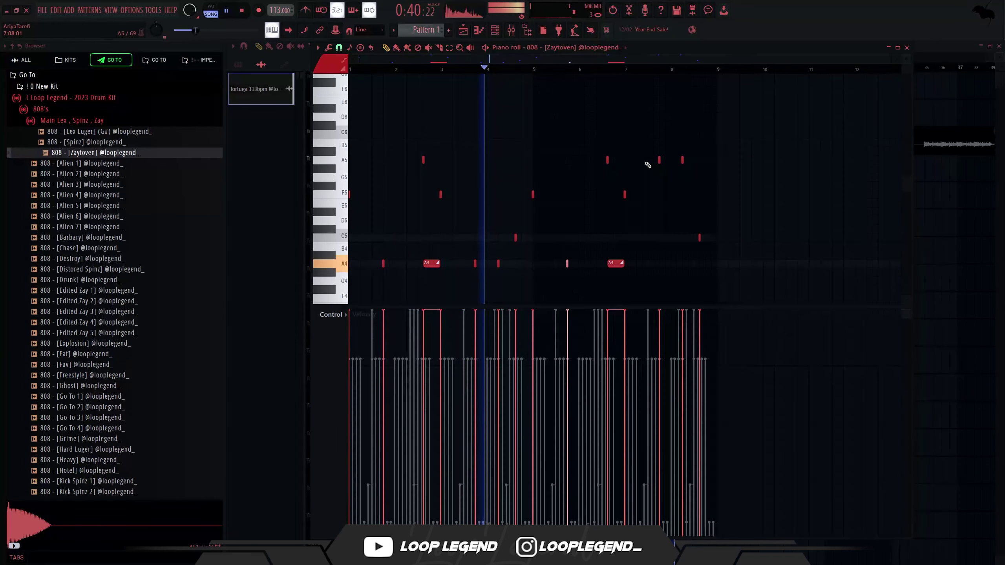
left_click_drag(646, 163, 712, 158)
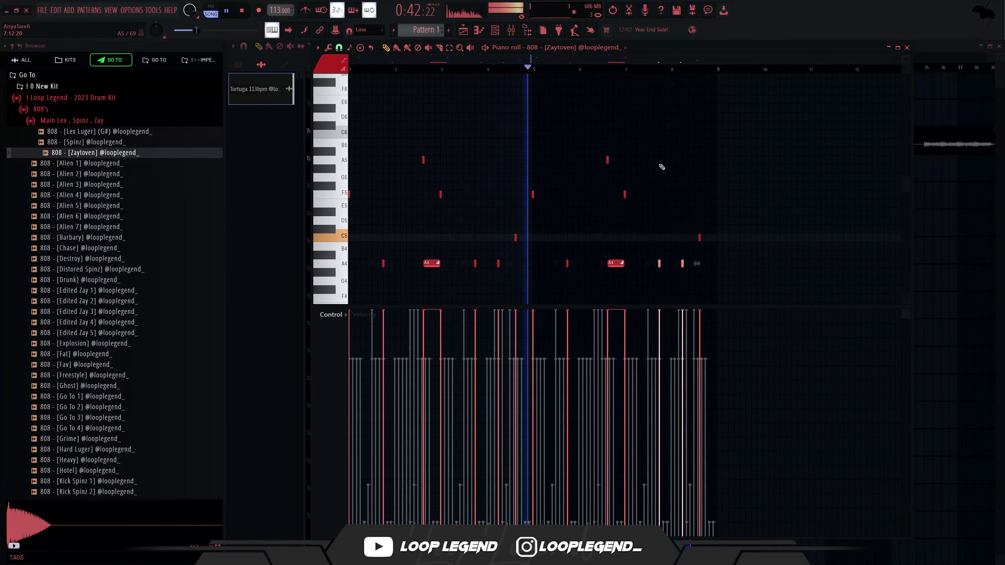
Lower the mixer volume of the 808 - [Zaytoven] track to about -0.7 dB and return to its piano roll
key("F9")
left_click_drag(683, 342, 676, 348)
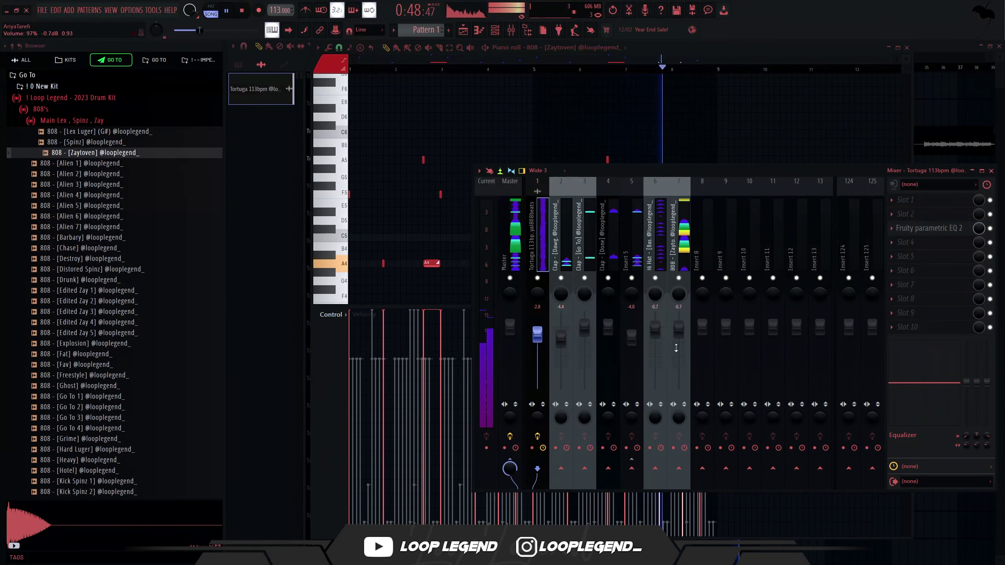
key("F9")
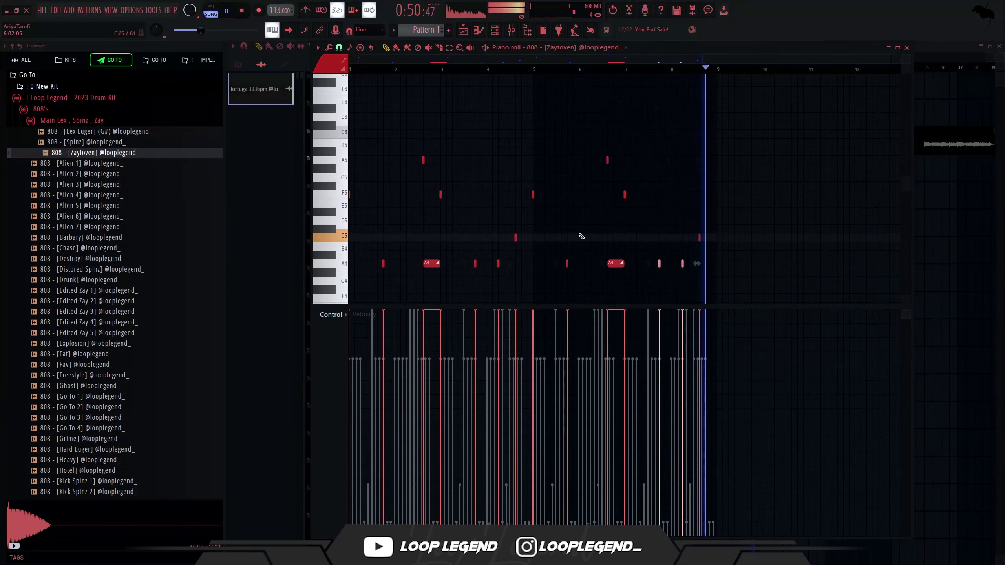
Add Open Hat - [Dry Reversed] from the kit's Open Hats & Cymbals folder as a new channel
key("F12")
left_click(49, 111)
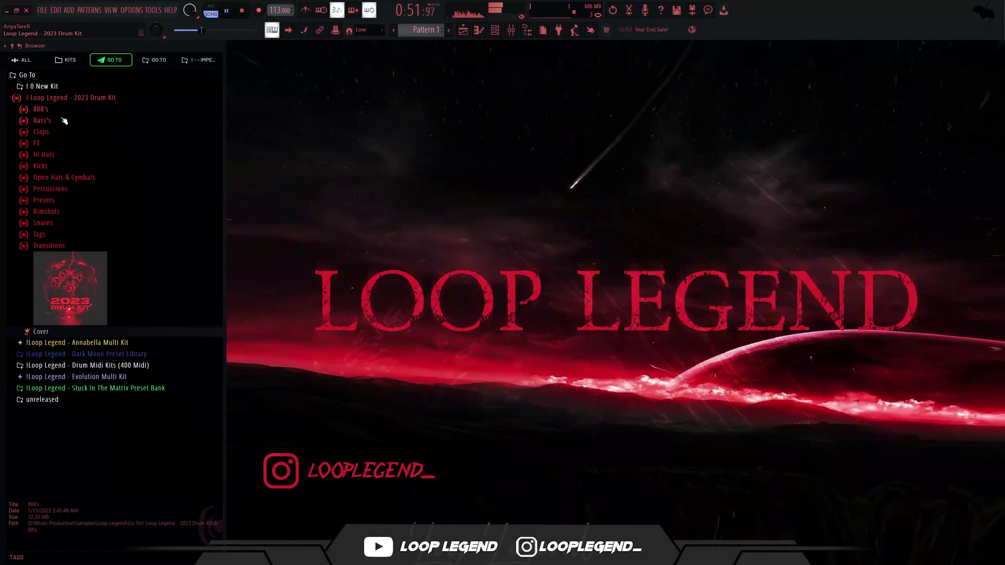
key("F6")
left_click(75, 179)
left_click(120, 265)
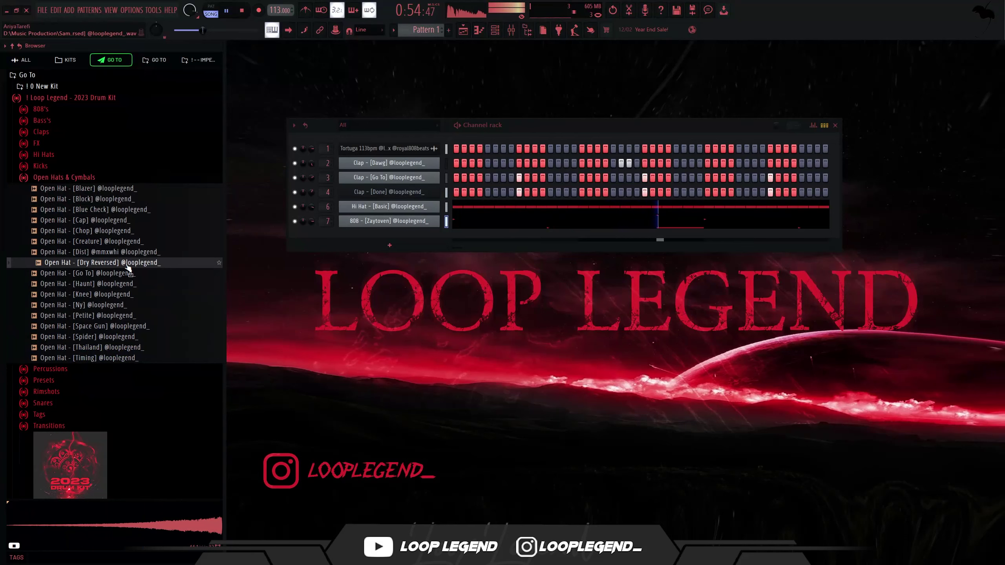
left_click_drag(446, 225, 455, 240)
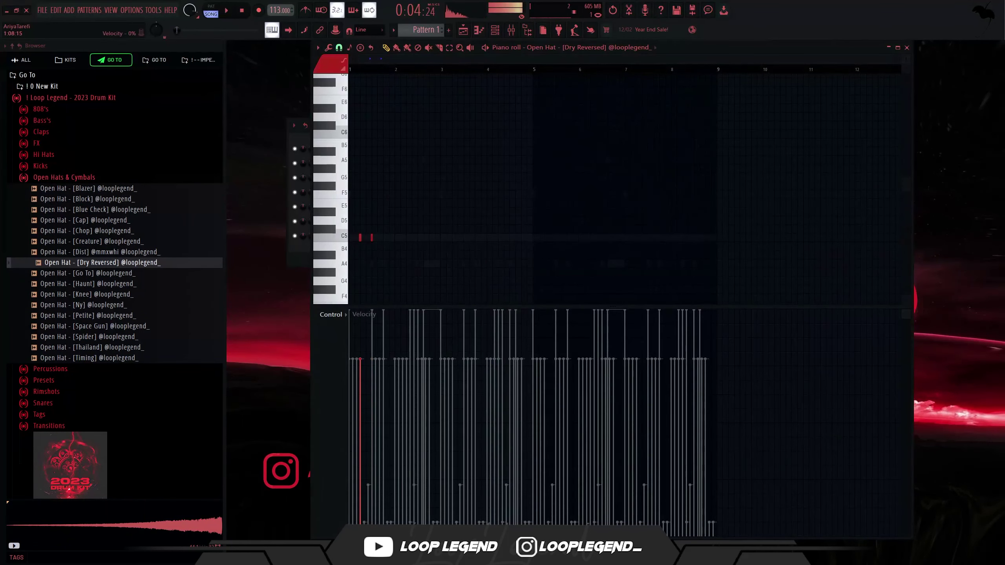
Duplicate the two open-hat C5 notes from bar 1 into bar 2 and delete the originals in bar 1
scroll(356, 99, "up", 4)
left_click_drag(448, 69, 116, 139)
key("ctrl+b")
left_click_drag(422, 208, 328, 281)
key("Delete")
key("space")
key("ctrl+d")
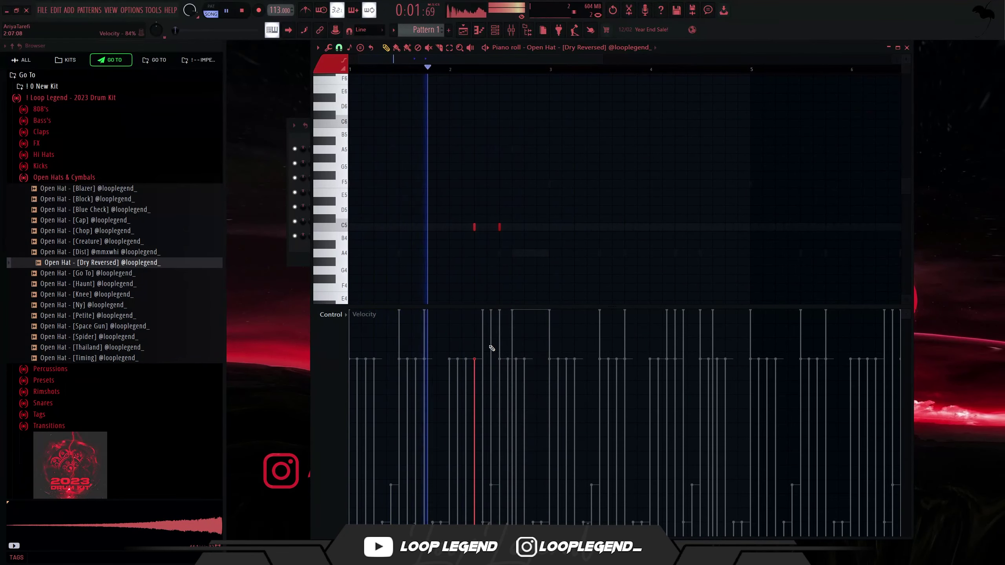
Transpose the two open-hat notes in bar 2 down four semitones to G#4
scroll(488, 332, "up", 3)
scroll(518, 198, "down", 5)
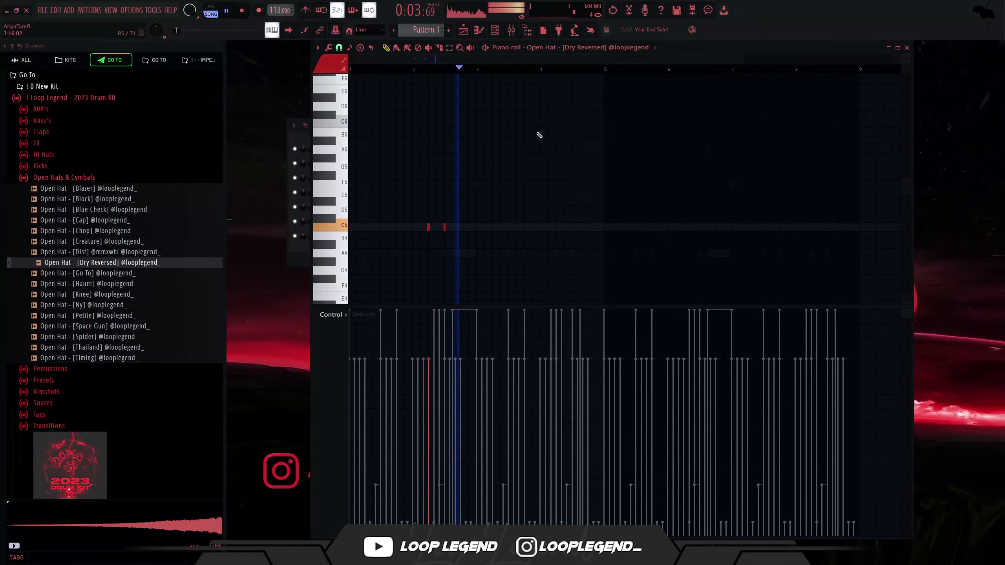
key("shift+Down")
key("shift+Down")
key("shift+Down")
key("shift+Down")
Repeat the two-bar open-hat phrase three times to fill bars 3 to 8
left_click_drag(478, 70, 1, 149)
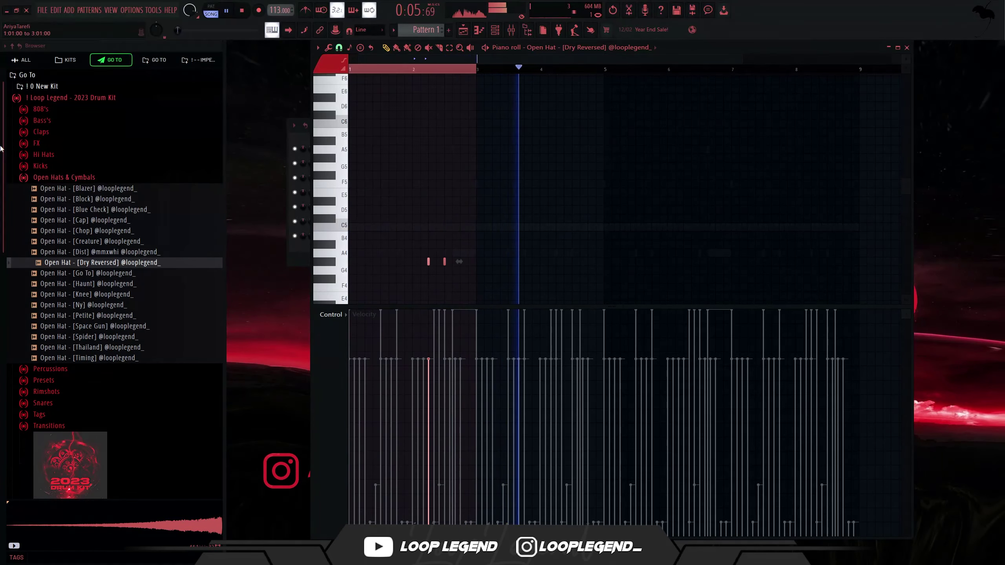
key("ctrl+b")
key("ctrl+b")
key("ctrl+b")
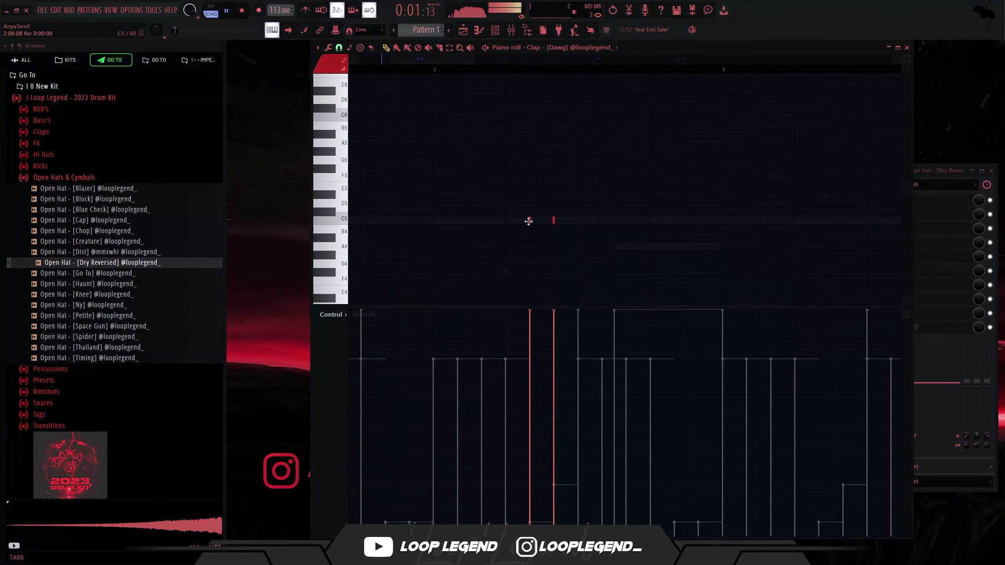
Replace the two Clap - [Dawg] hits in bar 2 with C5 hits on beat 3 and half a beat after it
right_click(554, 221)
left_click(579, 223)
left_click(615, 222)
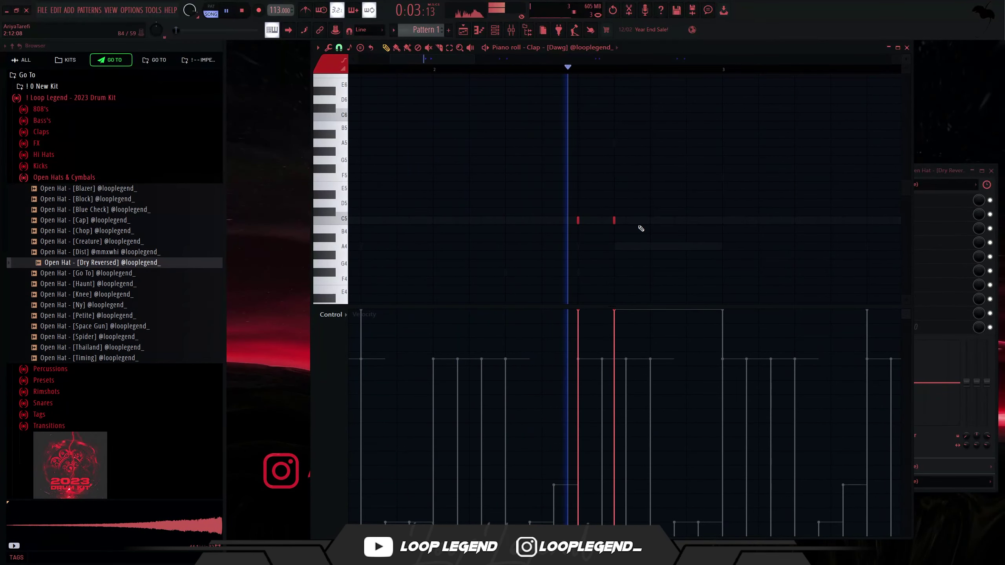
left_click(649, 219)
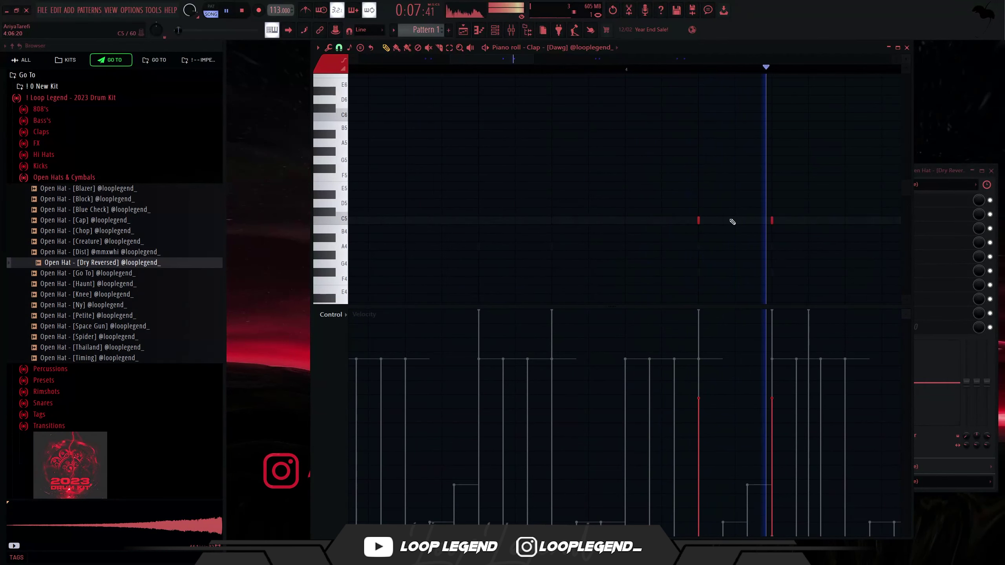
Replace bar 4's first Clap - [Dawg] hit with a B4 hit half a beat after beat 2 and adjust the hits' velocities
key("space")
left_click(735, 230)
left_click_drag(774, 341, 721, 371)
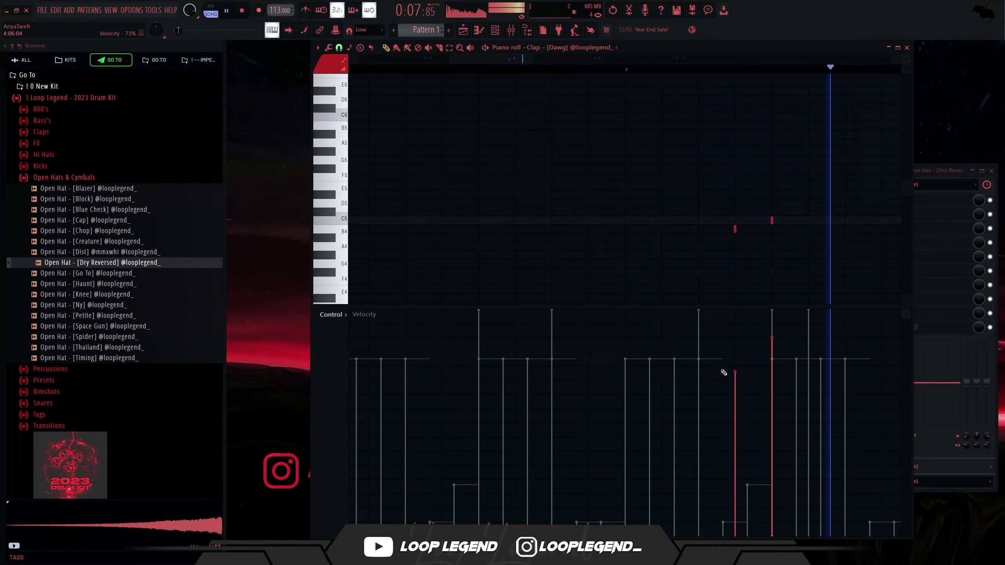
left_click(842, 221)
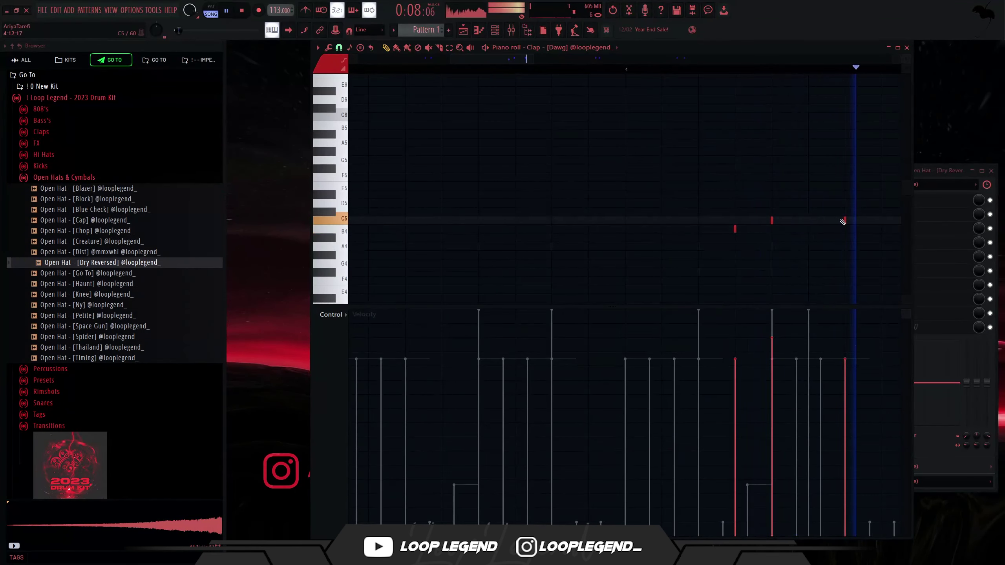
right_click(845, 221)
Return to the 808 - [Zaytoven] piano roll and lower the C5 note at the end of bar 4 one semitone to B4
scroll(774, 274, "down", 6)
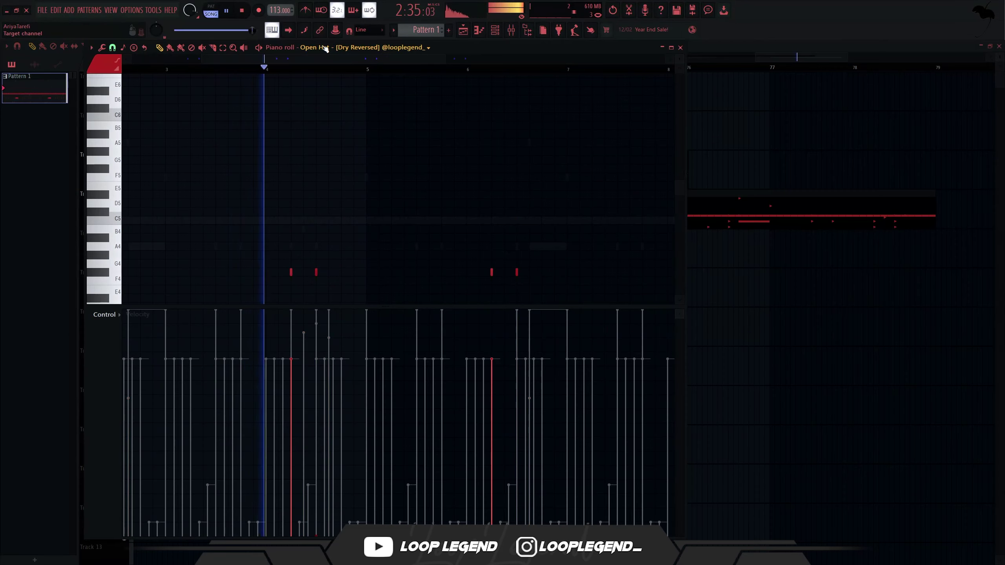
scroll(415, 195, "up", 6)
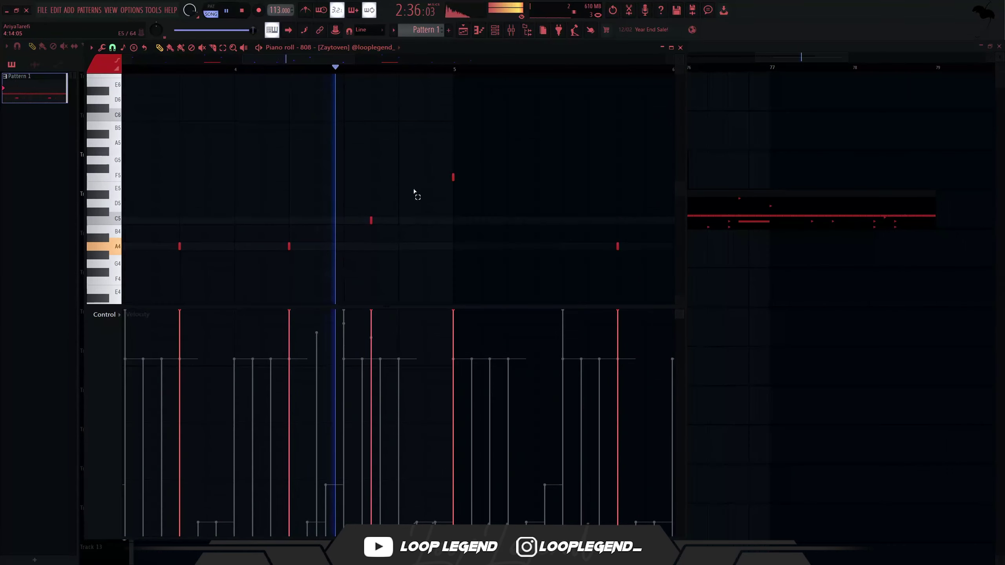
scroll(372, 260, "up", 1)
key("shift+Down")
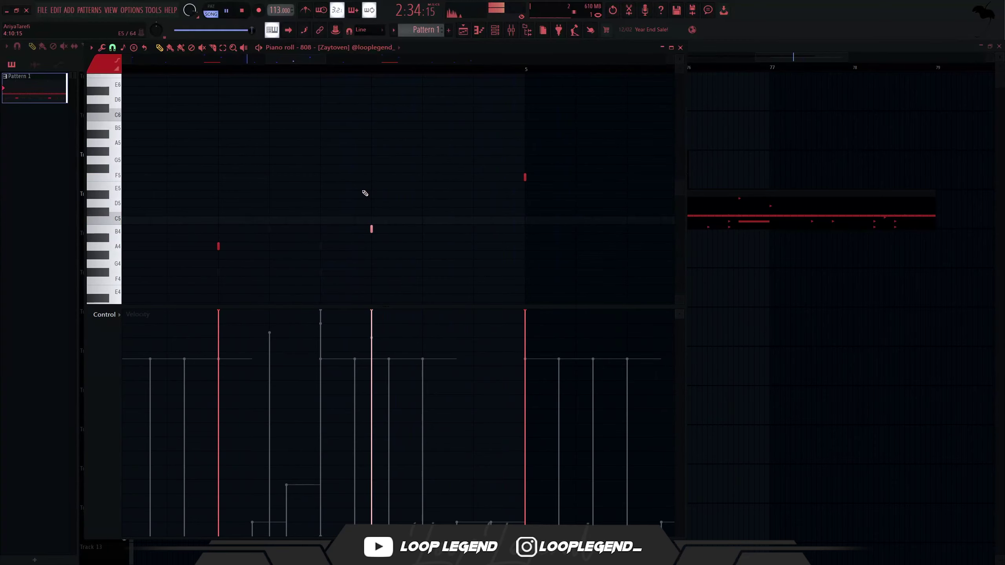
scroll(348, 201, "down", 3)
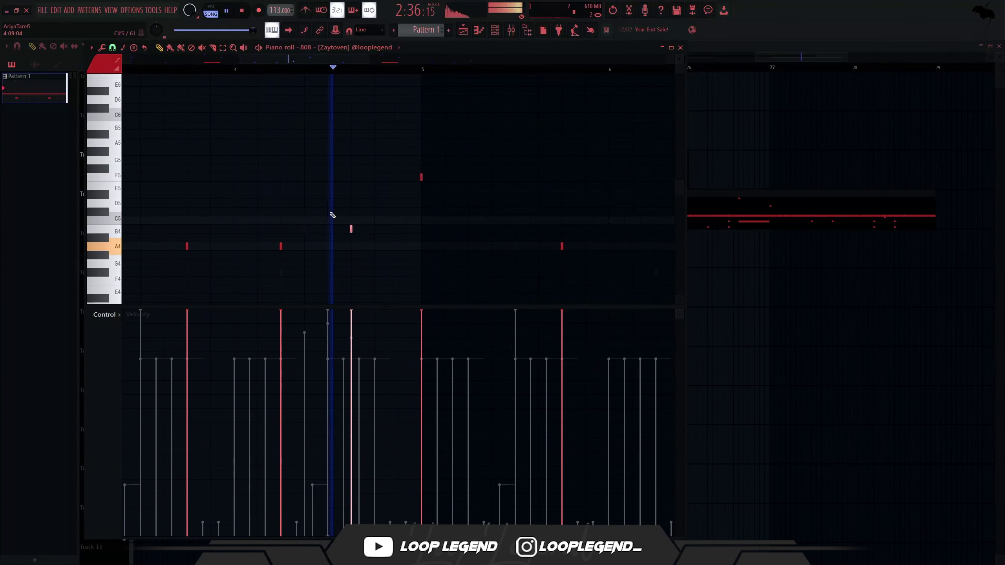
scroll(333, 215, "down", 3)
scroll(597, 273, "up", 5)
left_click_drag(588, 274, 538, 295)
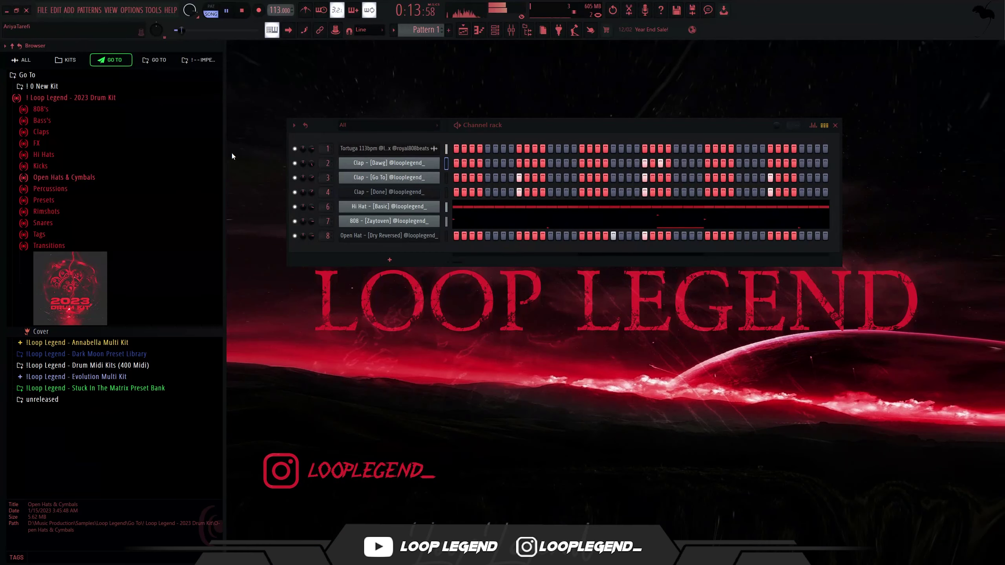
Unmute all mixer tracks, including the 808, and pick Snare - [Slice] from the kit's Snares folder
key("F9")
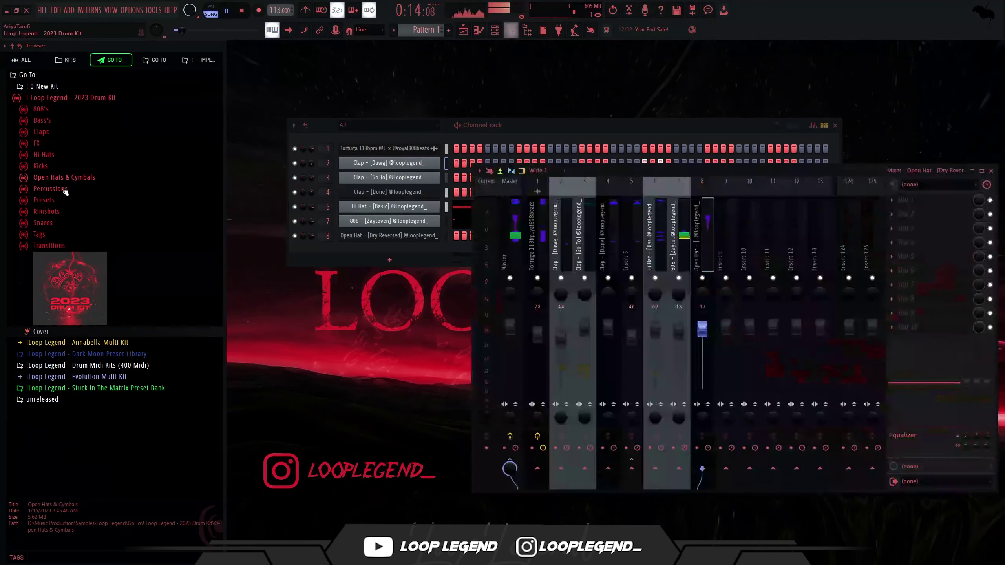
left_click(57, 204)
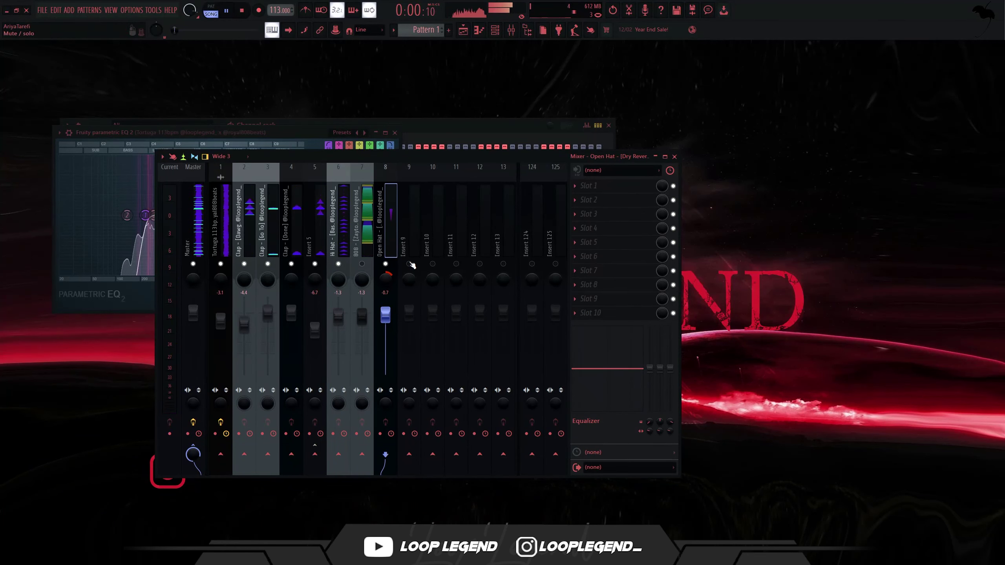
right_click(410, 264)
right_click(409, 265)
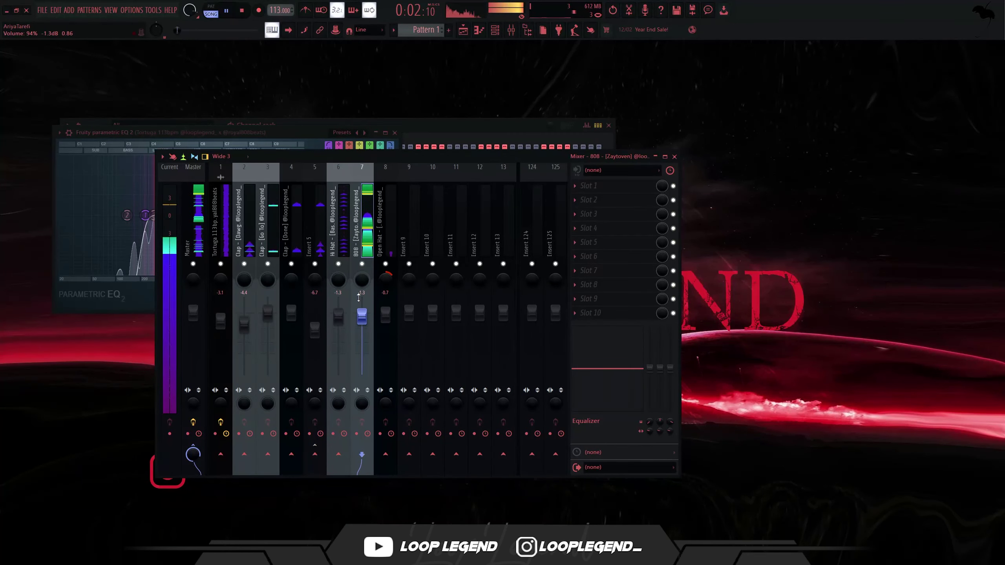
right_click(367, 310)
left_click(374, 308)
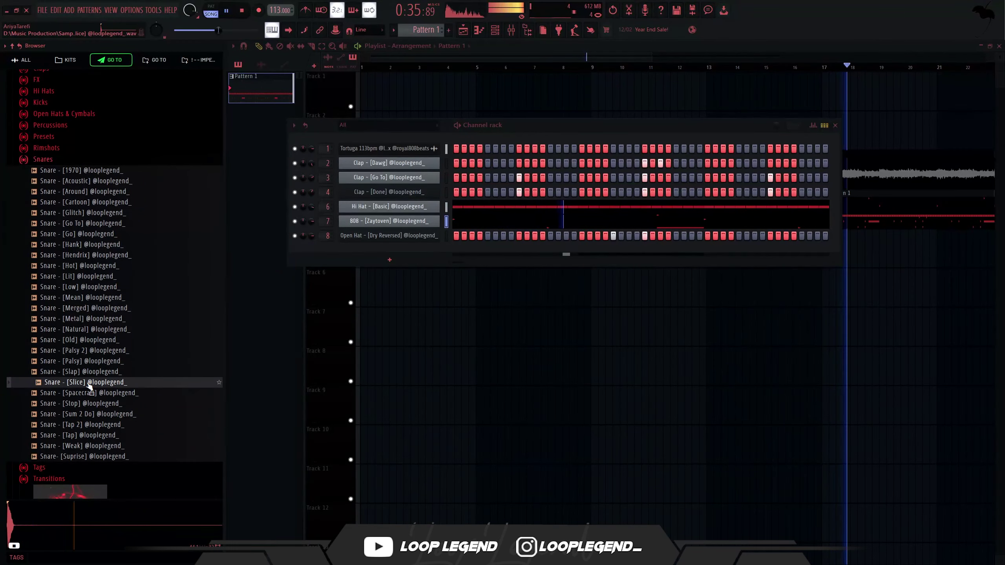
right_click(89, 384)
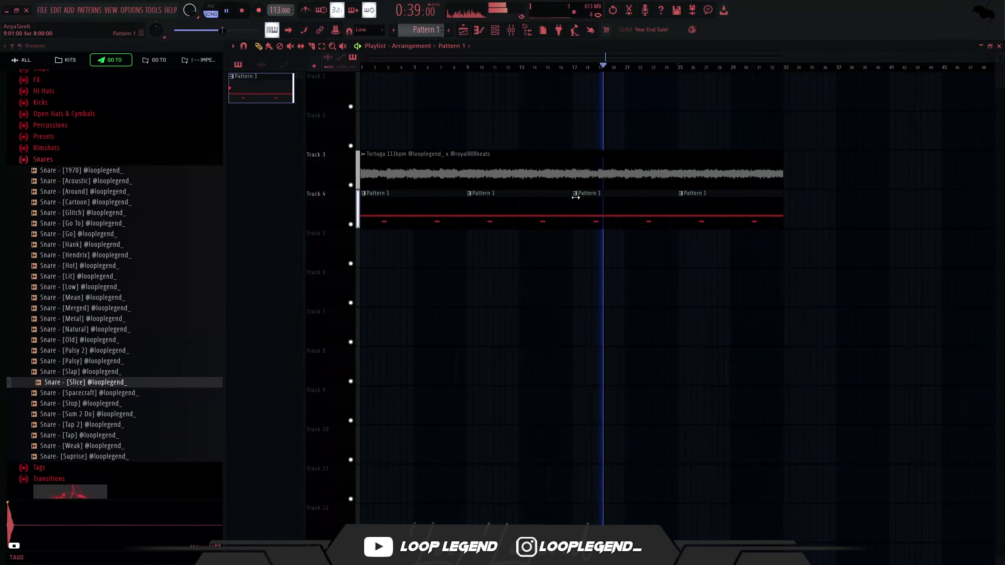
Make the playlist's Pattern 1 clip at bar 17 unique and replace the clip at bar 25 with the new pattern
right_click(576, 194)
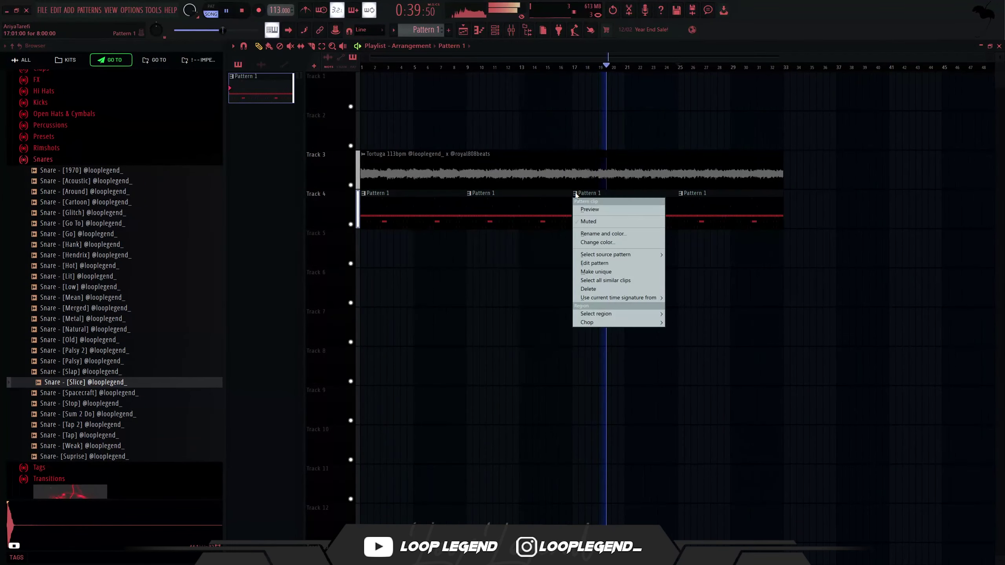
left_click(595, 271)
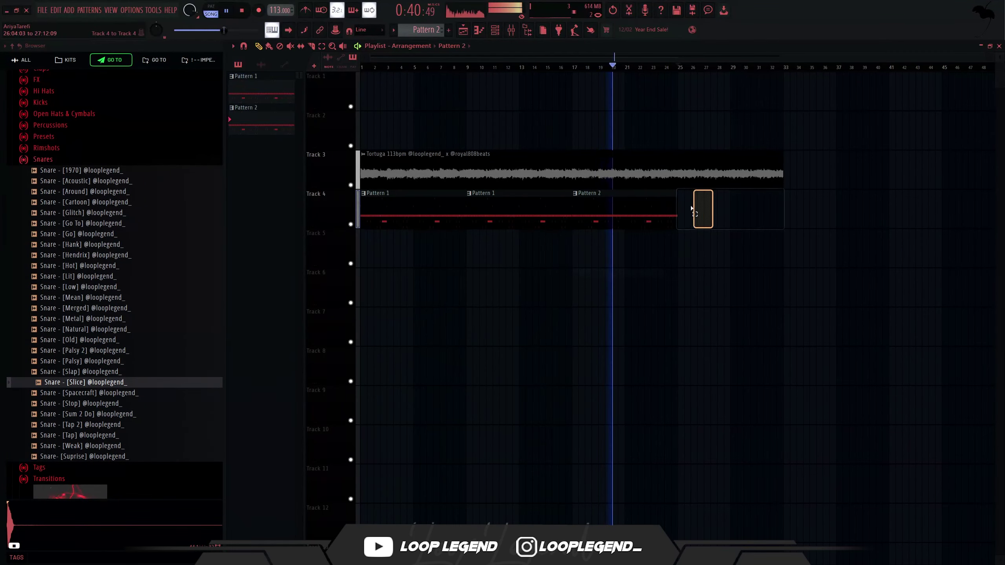
left_click(697, 205)
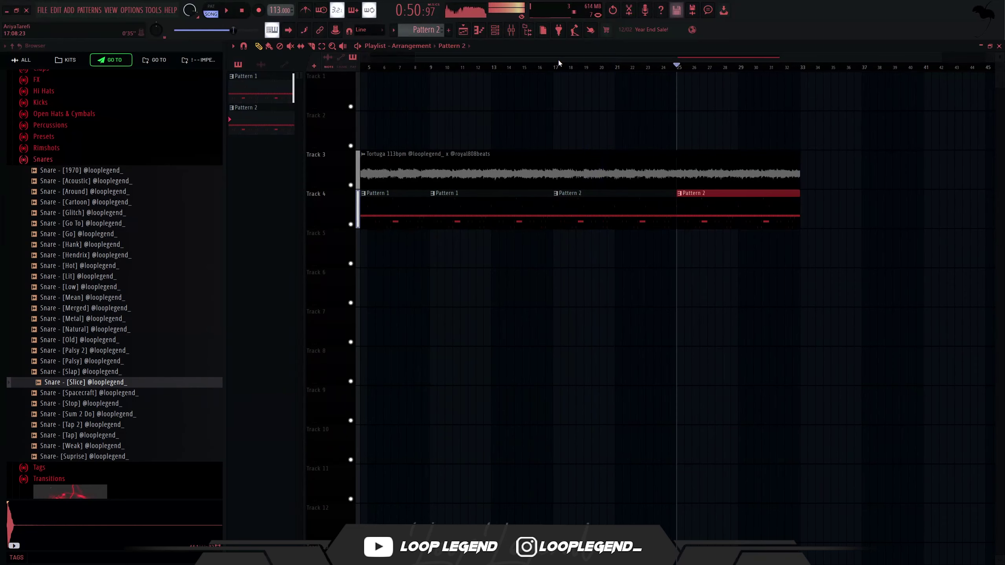
Set the Snare - [Slice] piano roll snap to 1/3 beat and place three consecutive C5 triplet hits early in bar 1
left_click(532, 31)
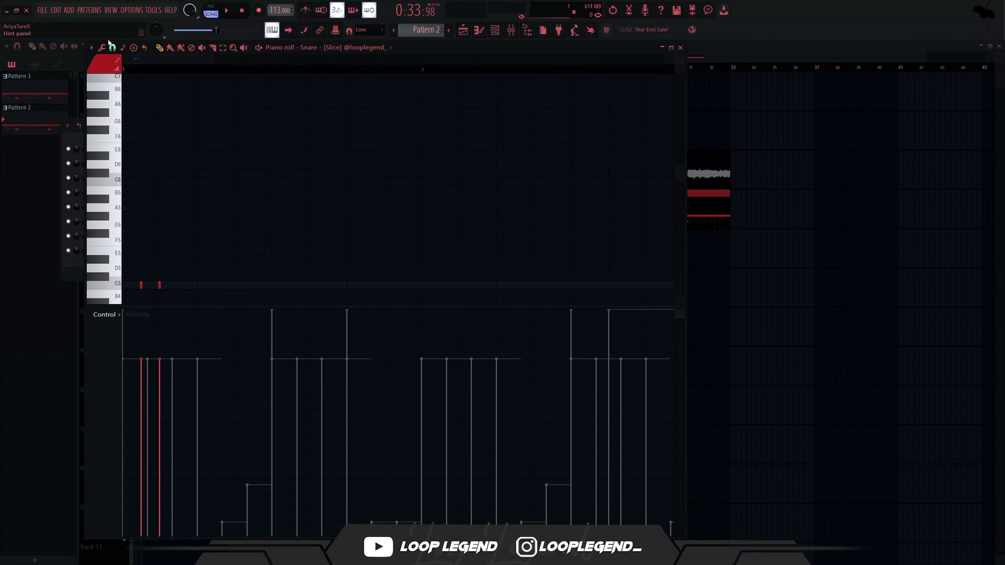
left_click(112, 47)
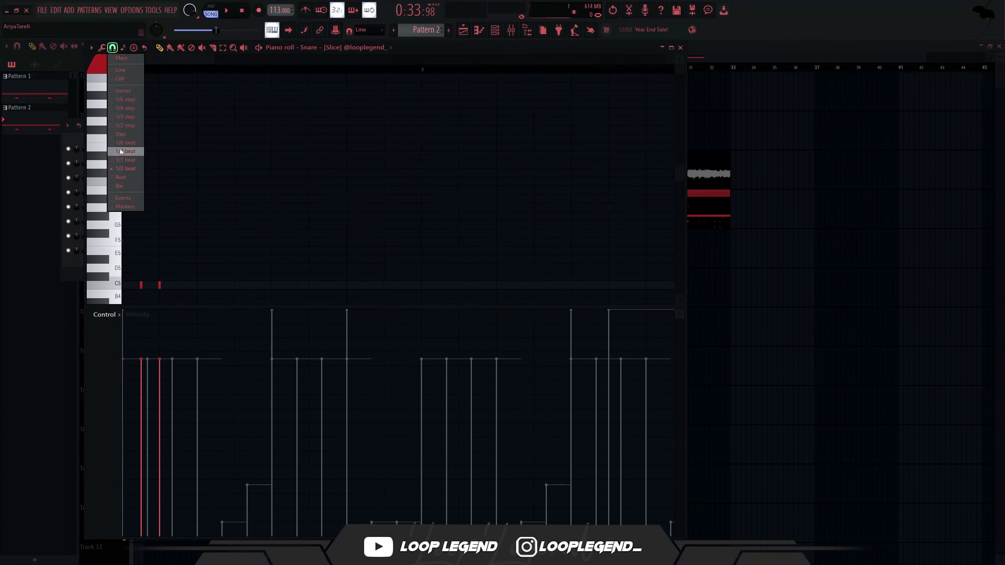
left_click(126, 160)
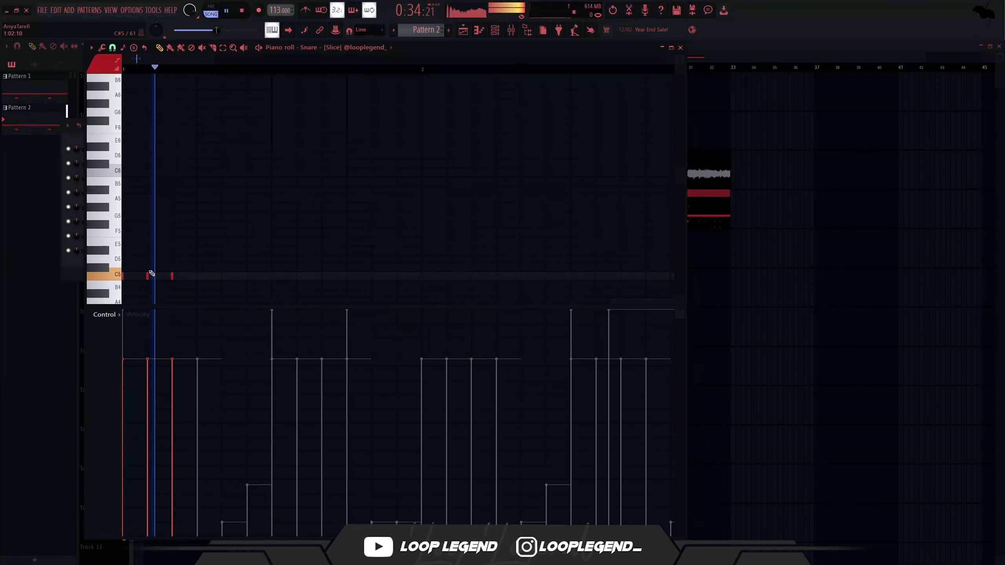
left_click_drag(136, 264, 96, 306)
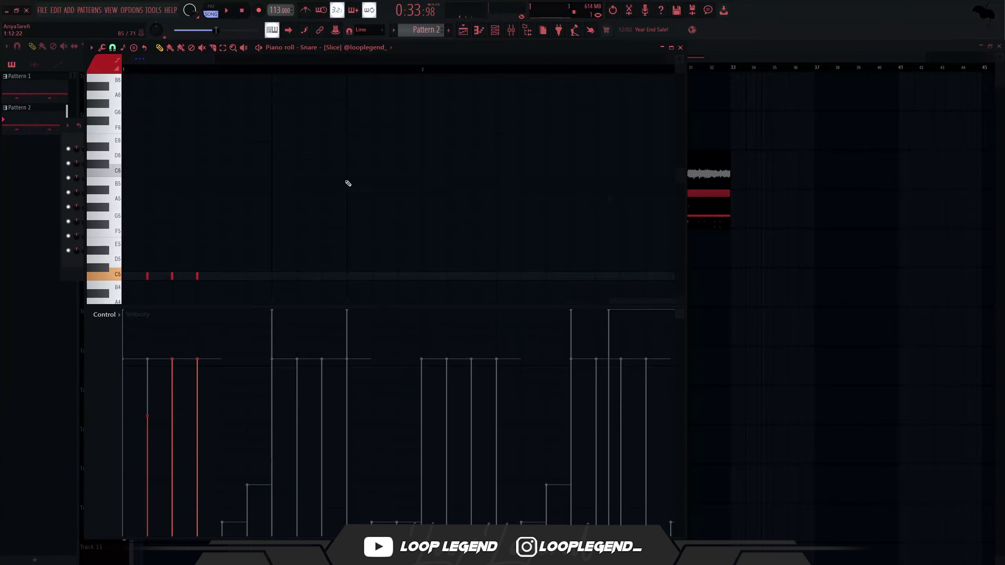
Place three C5 triplet snare hits on beat 4 of bar 1 with lowered velocities, and duplicate bar 1 into bar 2
left_click(358, 279)
left_click(375, 278)
left_click(409, 279)
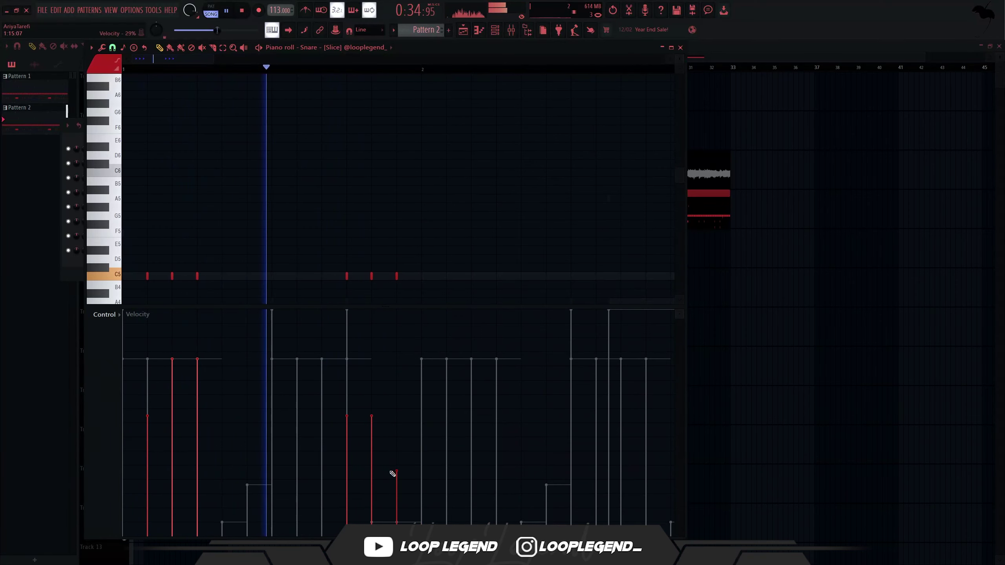
key("ctrl+a")
key("ctrl+b")
scroll(307, 157, "down", 3)
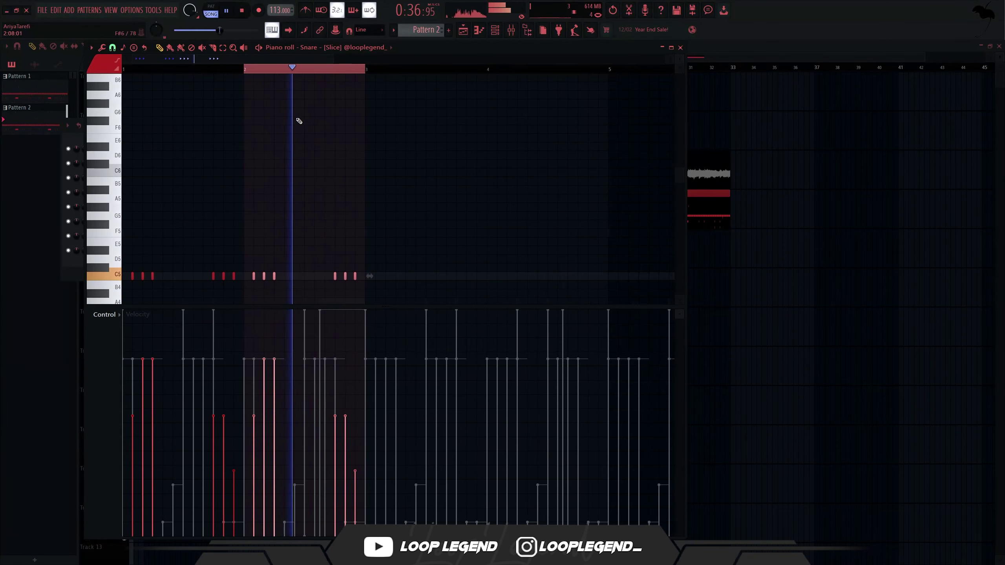
Place an extra C5 snare hit just past the middle of bar 2 and undo the last change to its closing hits
scroll(293, 183, "up", 3)
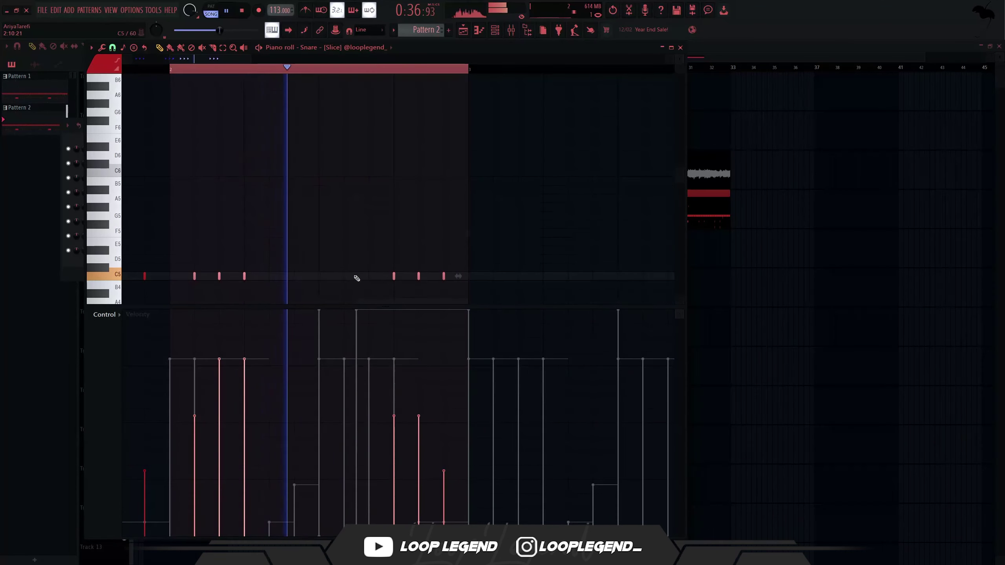
key("space")
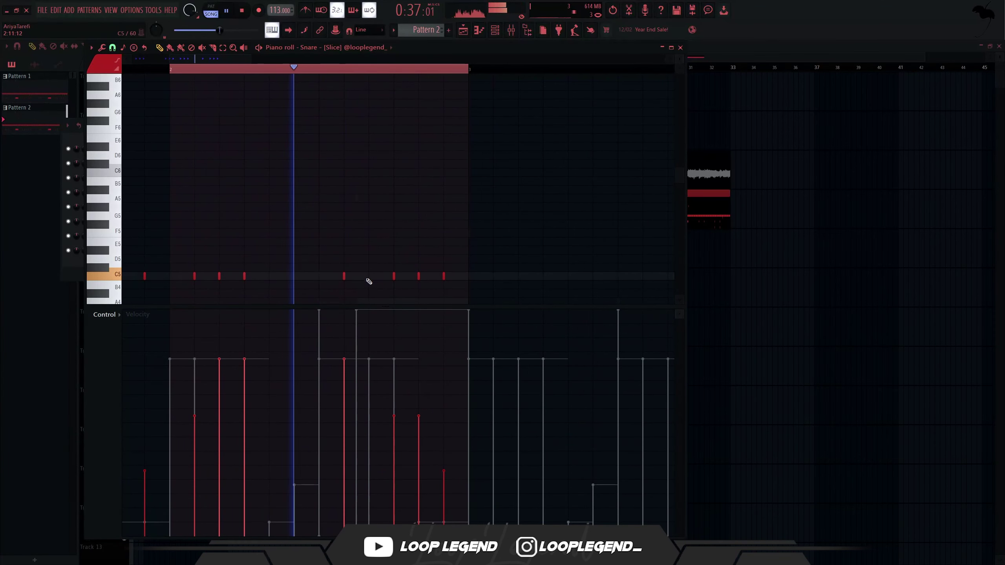
key("space")
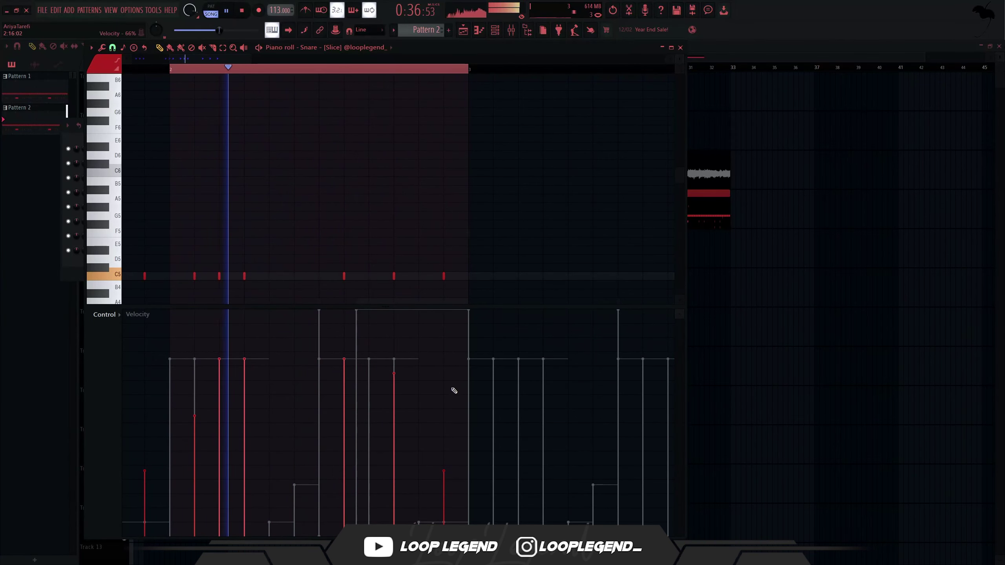
key("ctrl+z")
key("space")
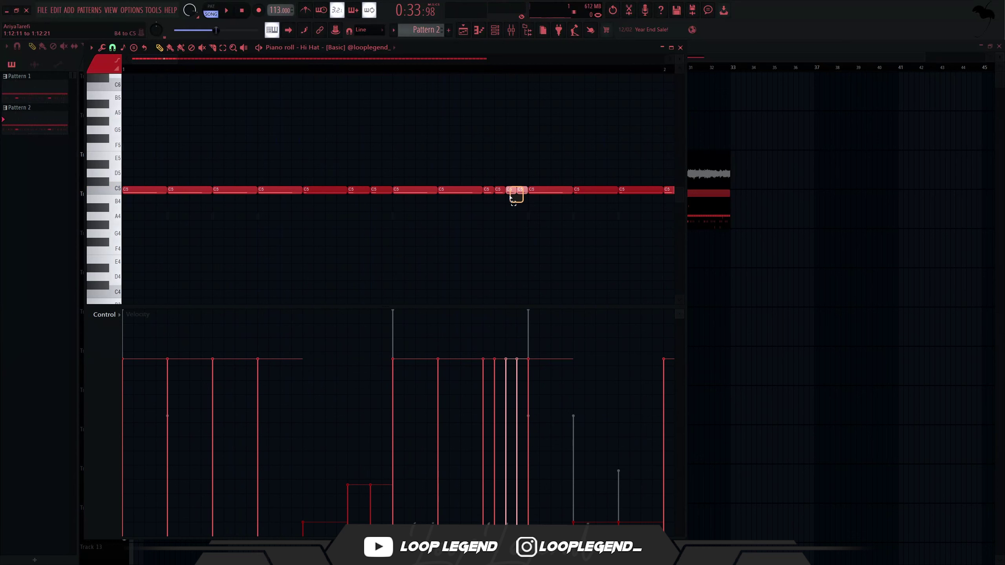
In the Hi Hat - [Basic] piano roll, lower the four short roll notes near the end of bar 1 to G4
left_click_drag(510, 198, 489, 194)
key("space")
key("Down")
key("Down")
key("Down")
key("Down")
key("Down")
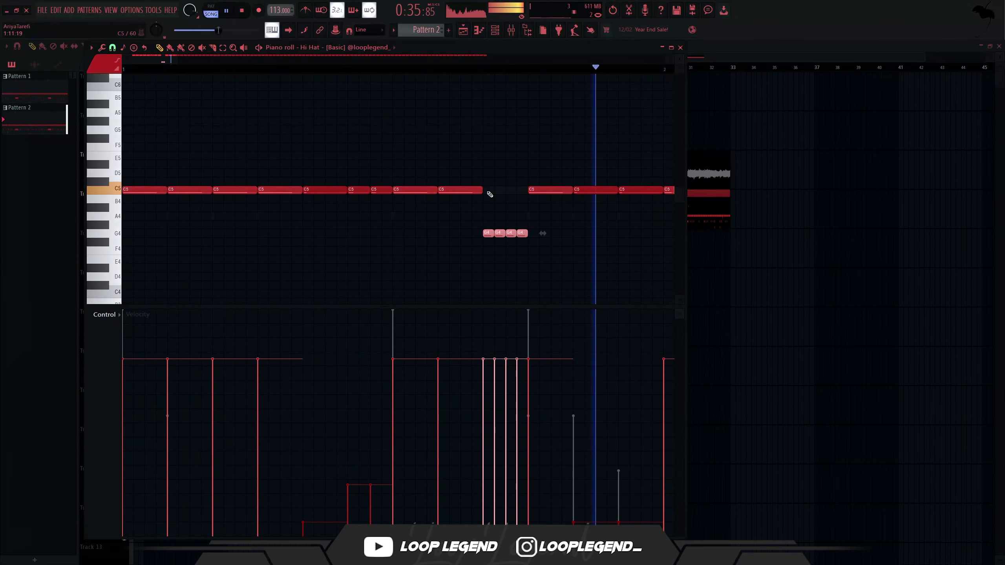
Select the G4 hi-hat roll together with the following C5 note and flip them horizontally
left_click_drag(377, 179, 336, 241)
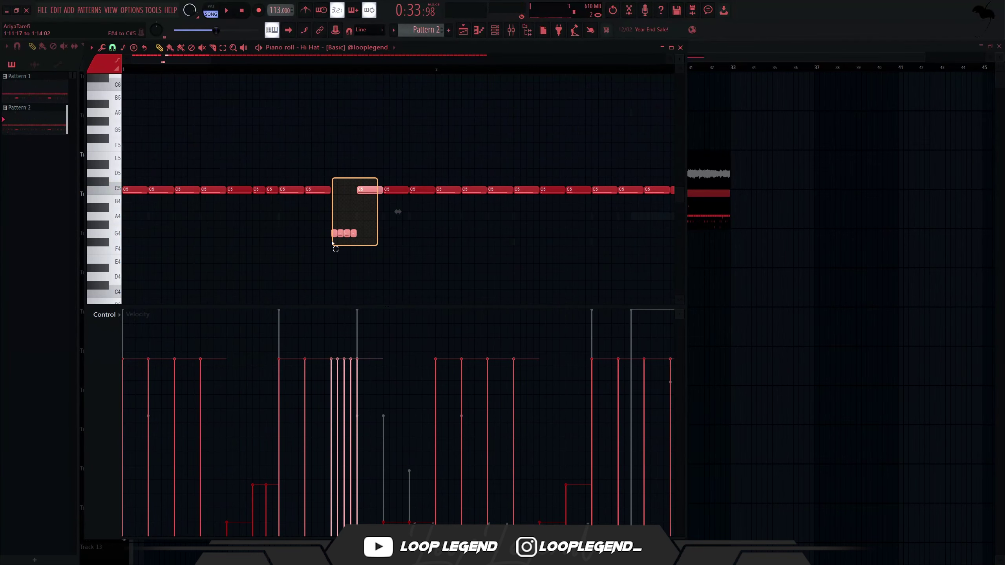
key("space")
key("alt+y")
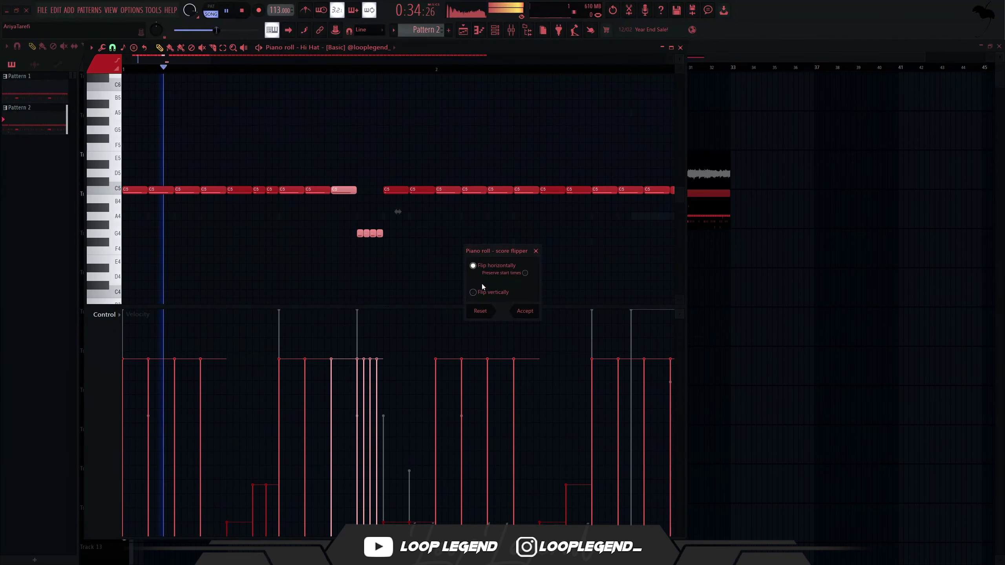
left_click(522, 311)
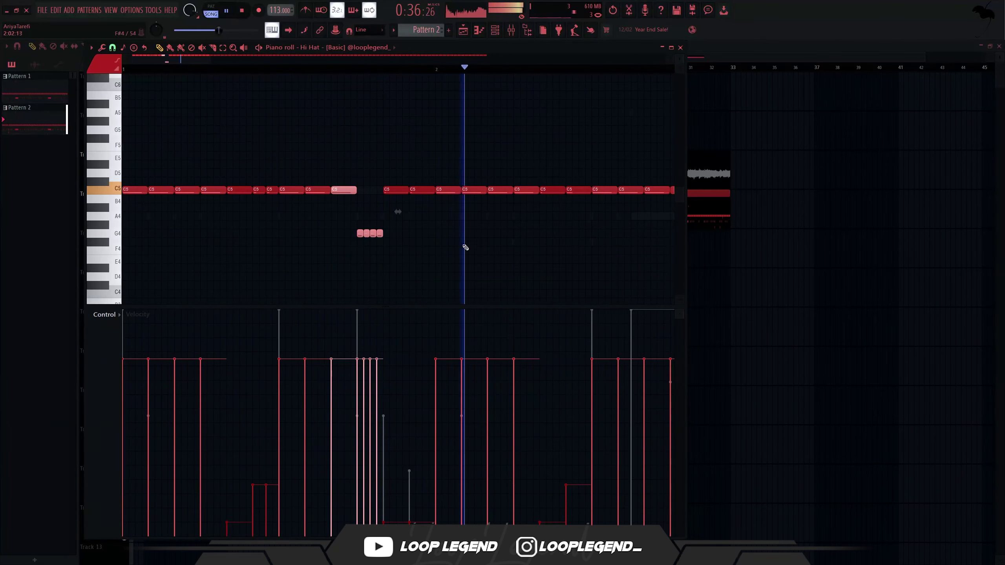
Lower the last two C5 hi-hat notes of bar 1 to G4
scroll(435, 219, "up", 2)
left_click_drag(409, 189, 403, 232)
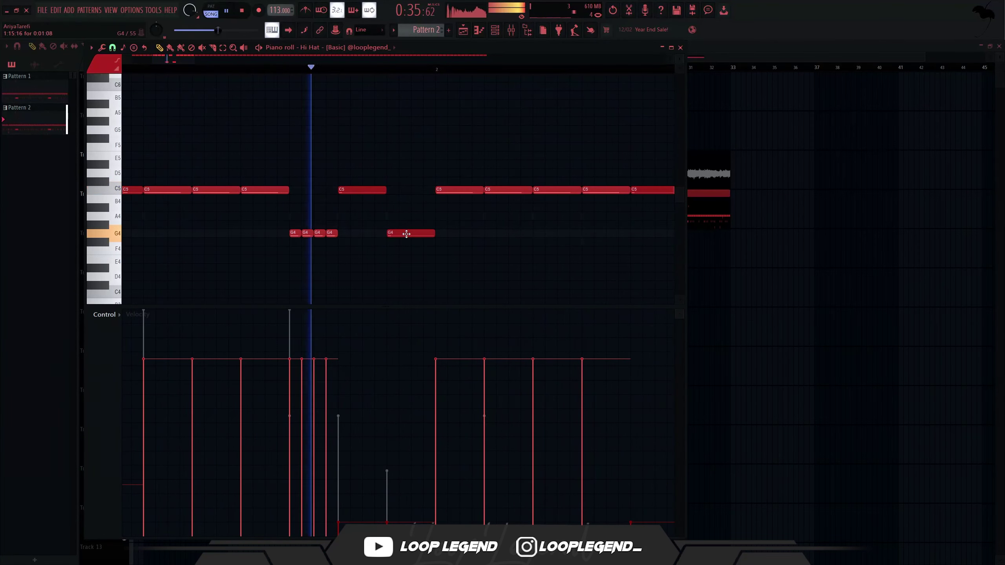
scroll(354, 229, "down", 6)
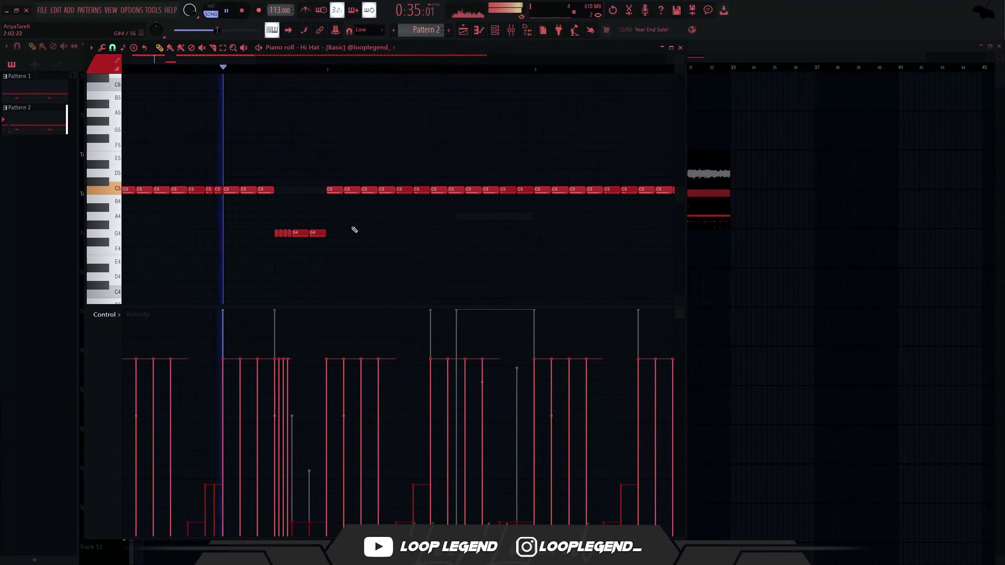
scroll(227, 200, "up", 4)
key("space")
scroll(354, 198, "down", 4)
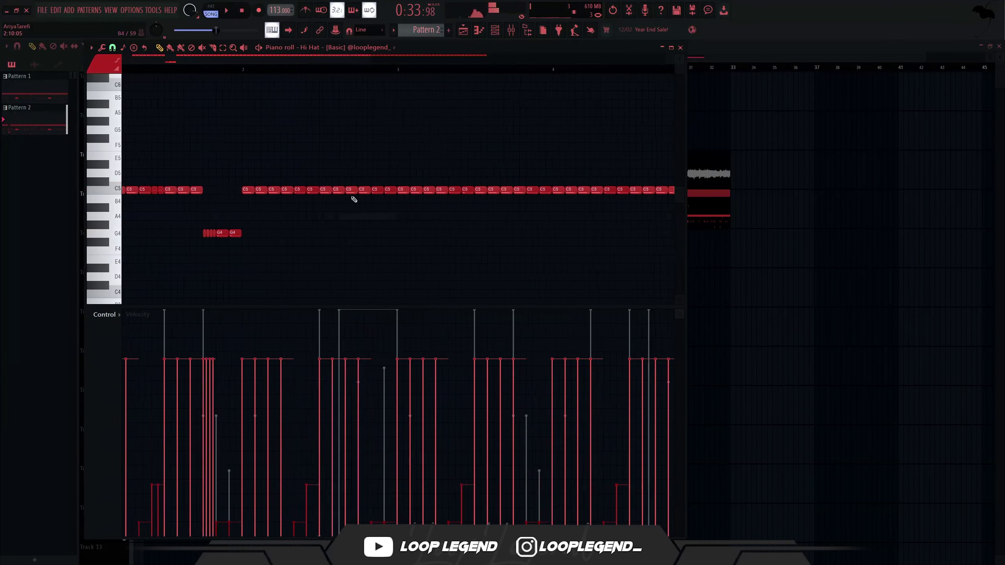
Delete all C5 hi-hat notes from bar 2 through the end of the pattern
left_click_drag(222, 178, 369, 227)
key("Delete")
scroll(539, 178, "down", 3)
left_click_drag(557, 161, 256, 219)
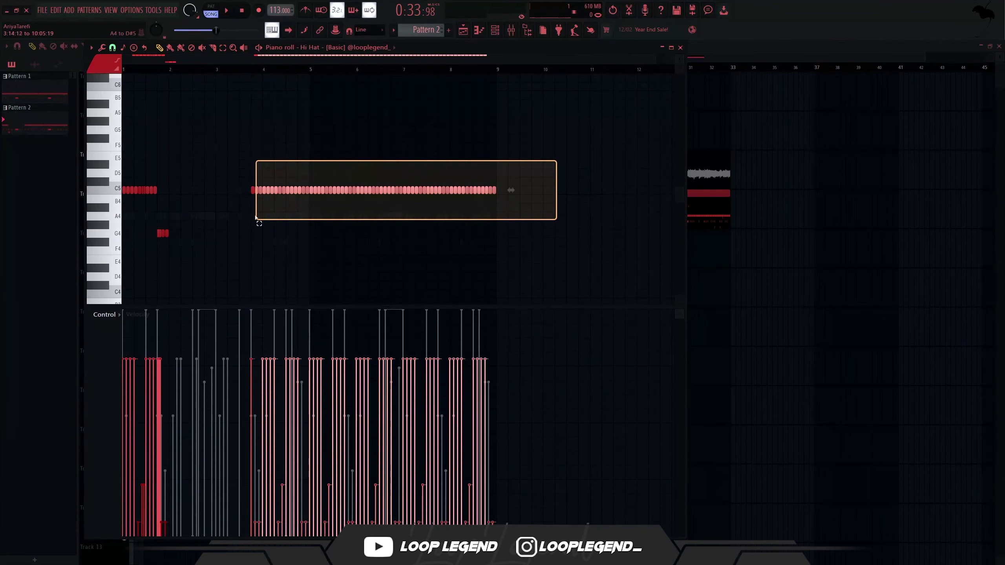
key("Delete")
Repeat bar 1's hi-hats in bar 2 and lower its closing roll and last two notes to D#4
scroll(130, 208, "up", 4)
key("space")
left_click_drag(361, 204, 522, 242)
key("Down")
key("shift+Down")
key("shift+Down")
key("shift+Down")
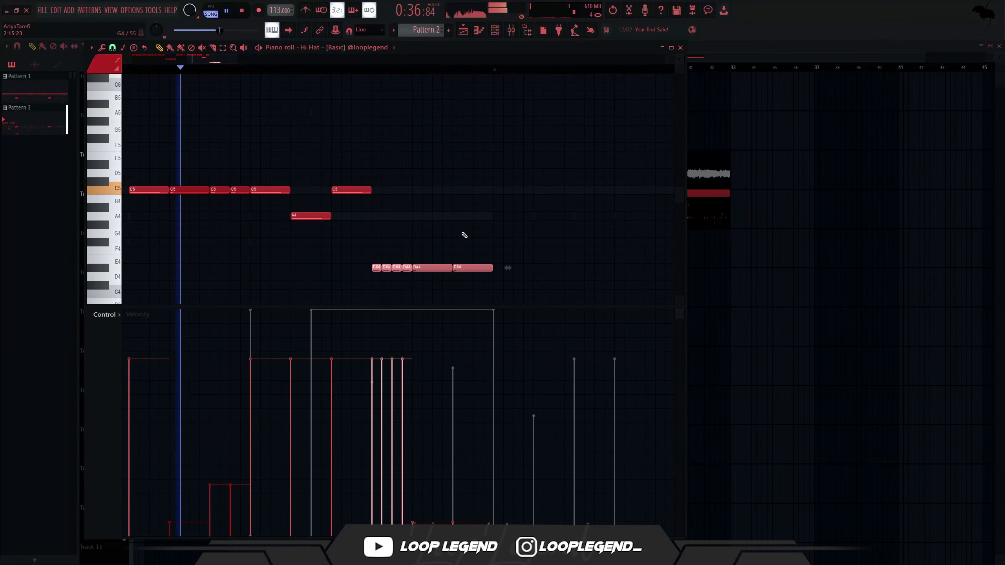
Delete the last D#4 hi-hat of bar 2 and copy the four-note roll into its place, slightly lower in pitch
key("space")
scroll(455, 236, "down", 3)
left_click(459, 226, "ctrl")
right_click(465, 237)
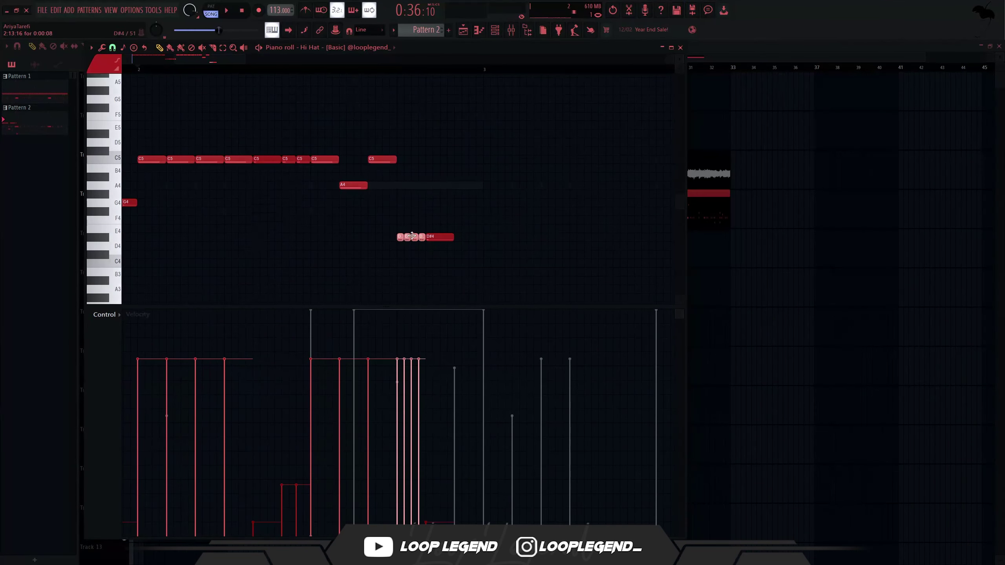
left_click_drag(412, 236, 472, 249)
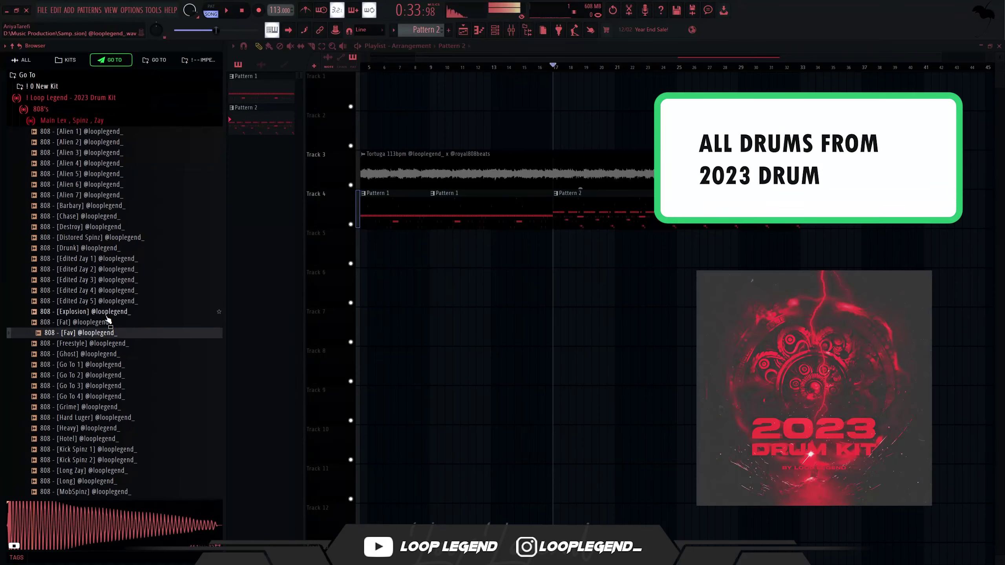
Load 808 - [Go To 3] from the kit's 808's folder into a new sampler channel
left_click(93, 387)
right_click(92, 387)
left_click(173, 374)
key("F6")
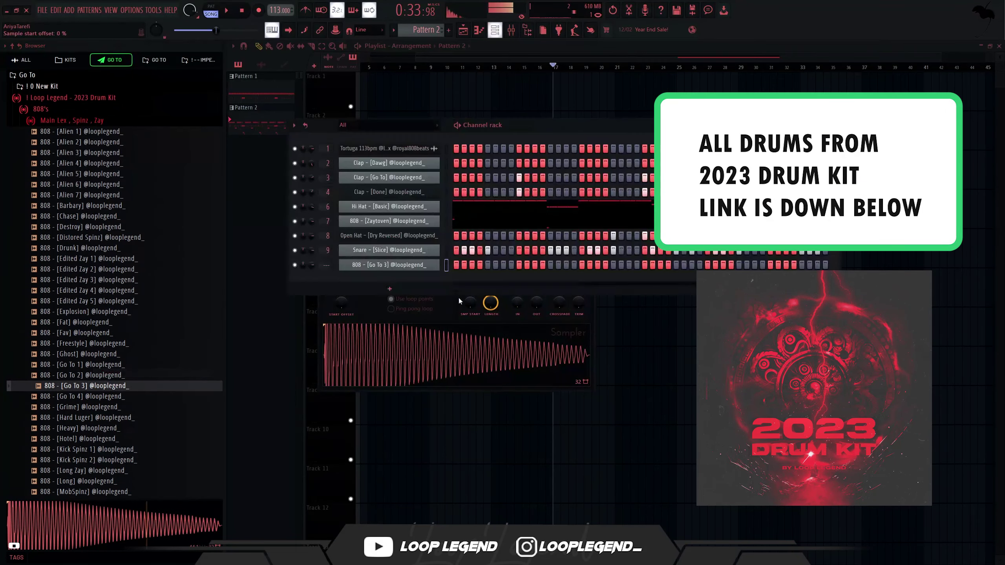
Check the miscellaneous settings of 808 - [Zaytoven], and set the Cut and By groups of 808 - [Go To 3] to 7
left_click(369, 223)
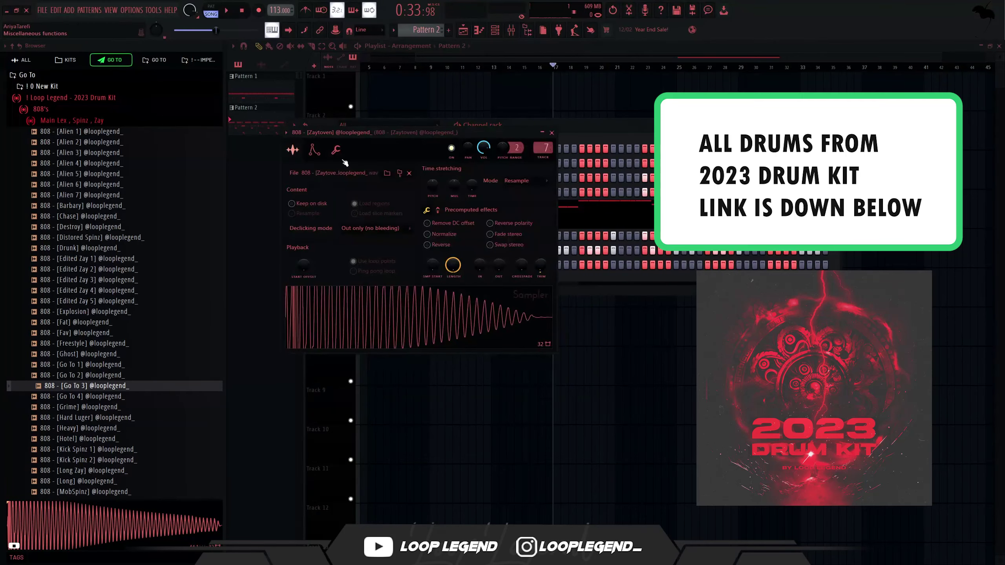
left_click(337, 146)
key("Escape")
left_click(385, 267)
left_click(373, 187)
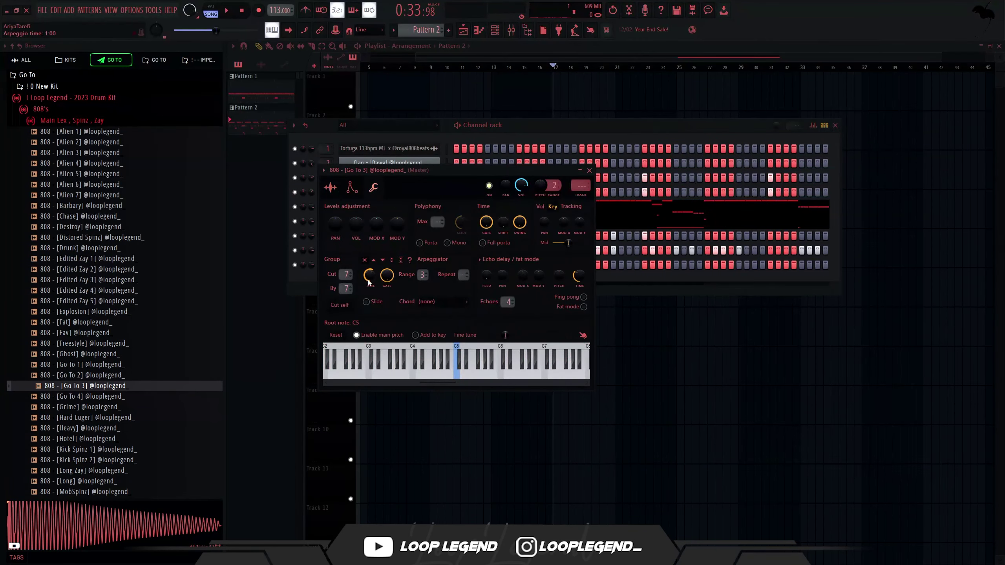
key("Escape")
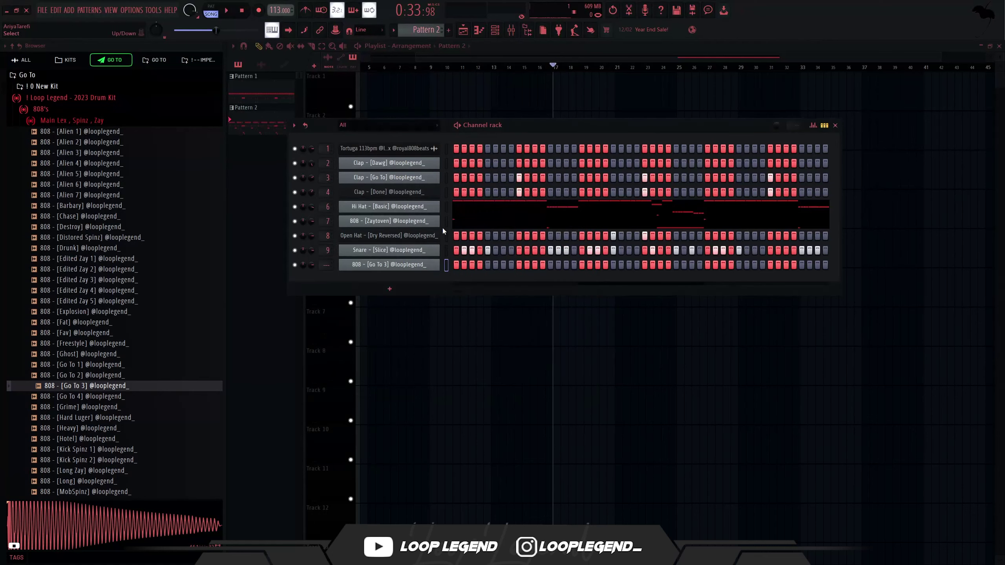
Move the 808 - [Zaytoven] notes to the 808 - [Go To 3] channel and route that channel to mixer track 10
scroll(447, 245, "up", 3)
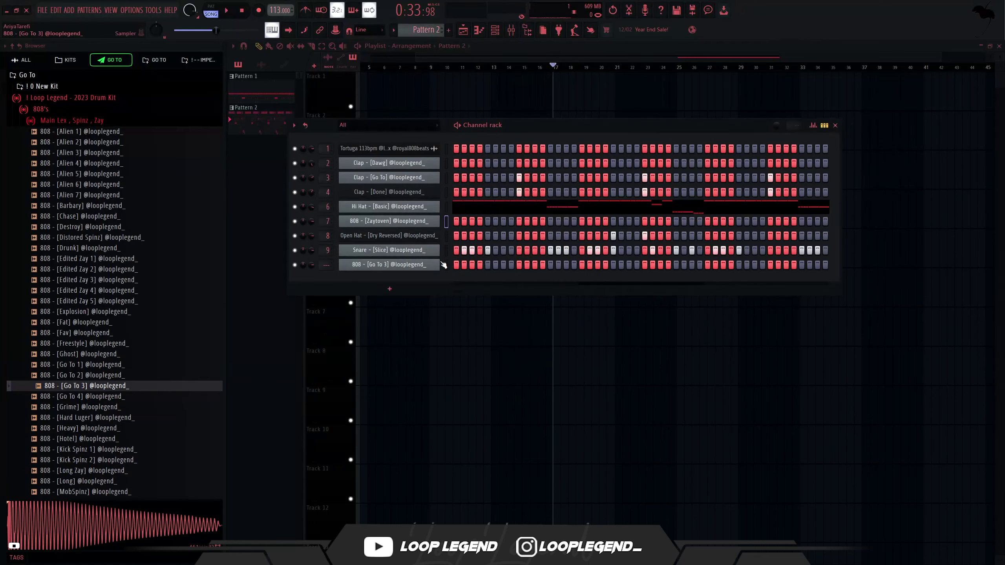
key("space")
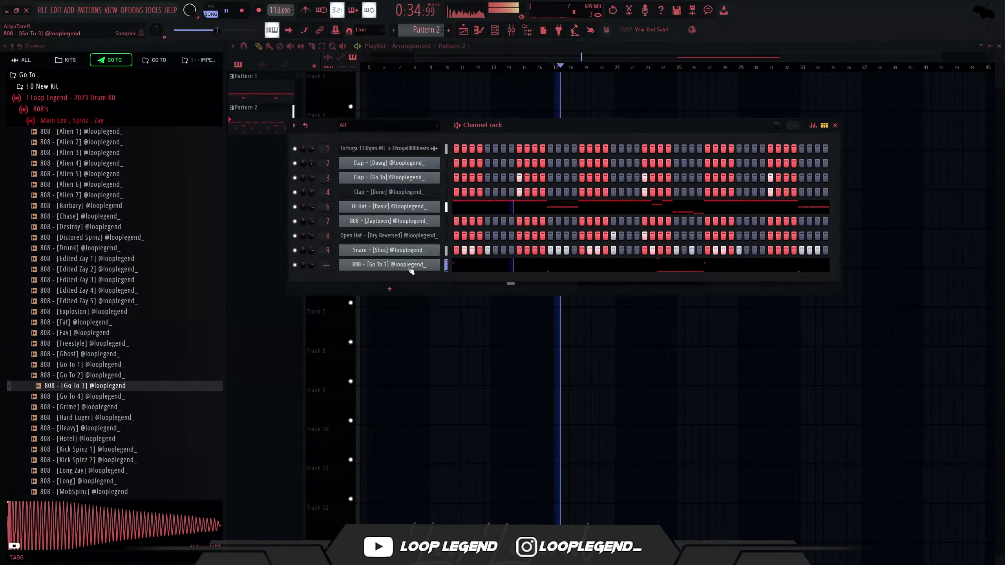
key("F9")
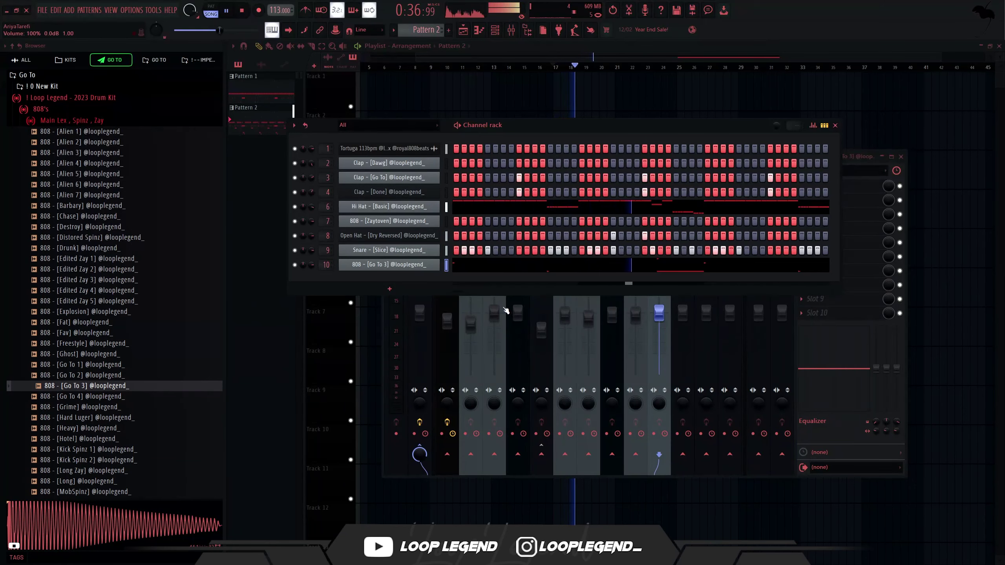
In the 808 - [Go To 3] piano roll, place two consecutive A4 notes at steps 3 and 5 of bar 2
left_click(389, 264)
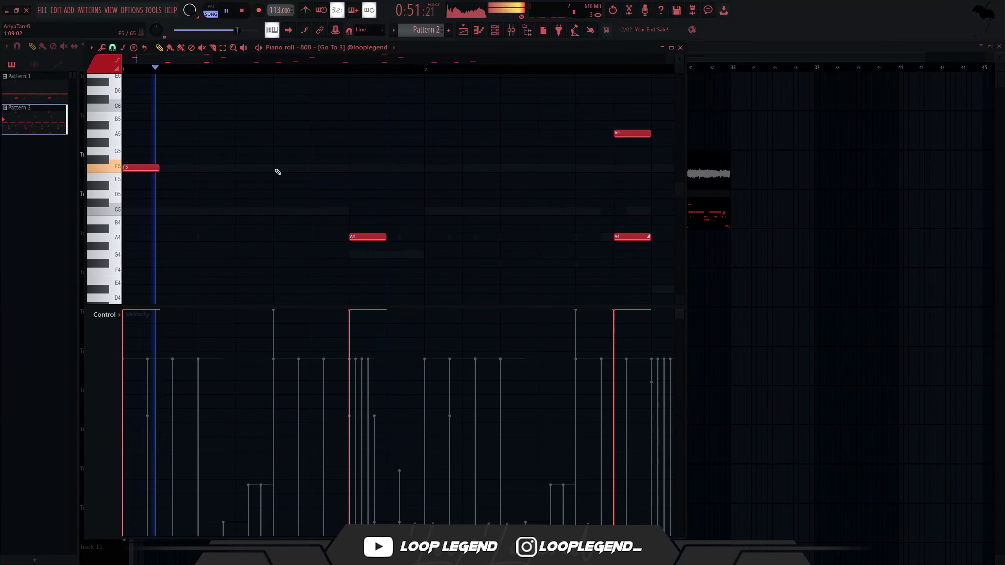
left_click(277, 168)
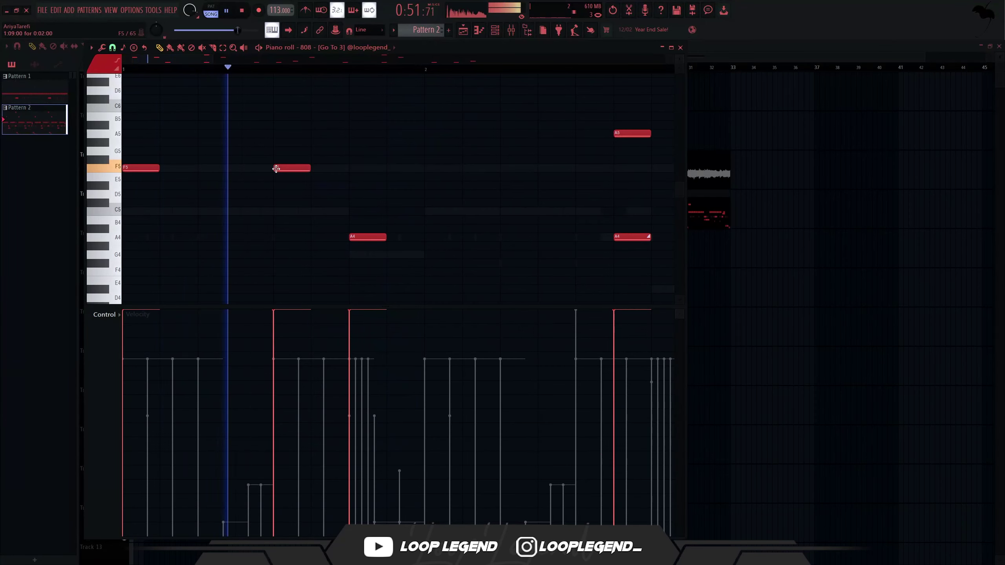
right_click(277, 168)
left_click(459, 238)
left_click(503, 238)
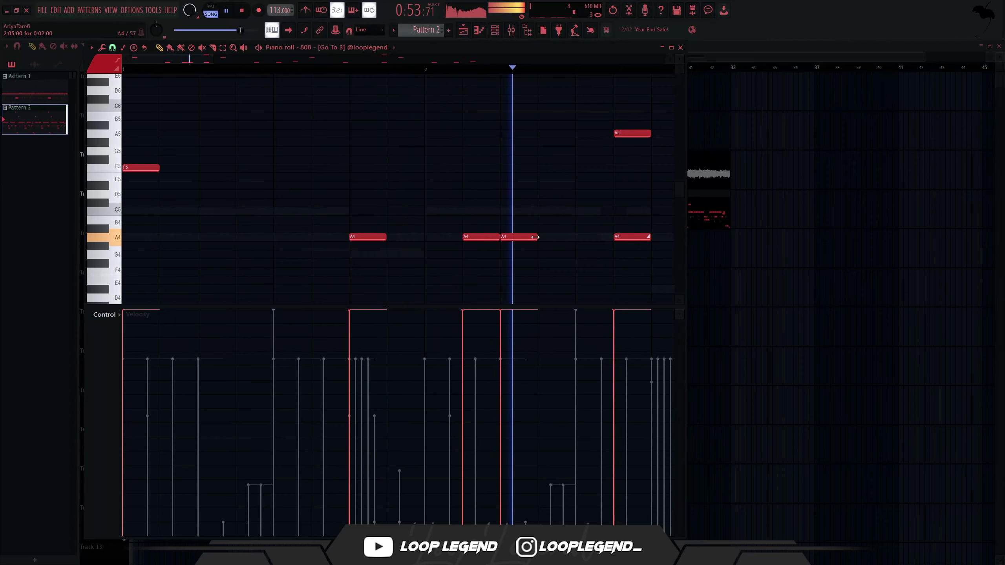
Remove the A5 note and the A4 slide from the end of bar 2, and add a second F5 note in bar 3
scroll(529, 248, "down", 3)
scroll(478, 227, "down", 3)
key("space")
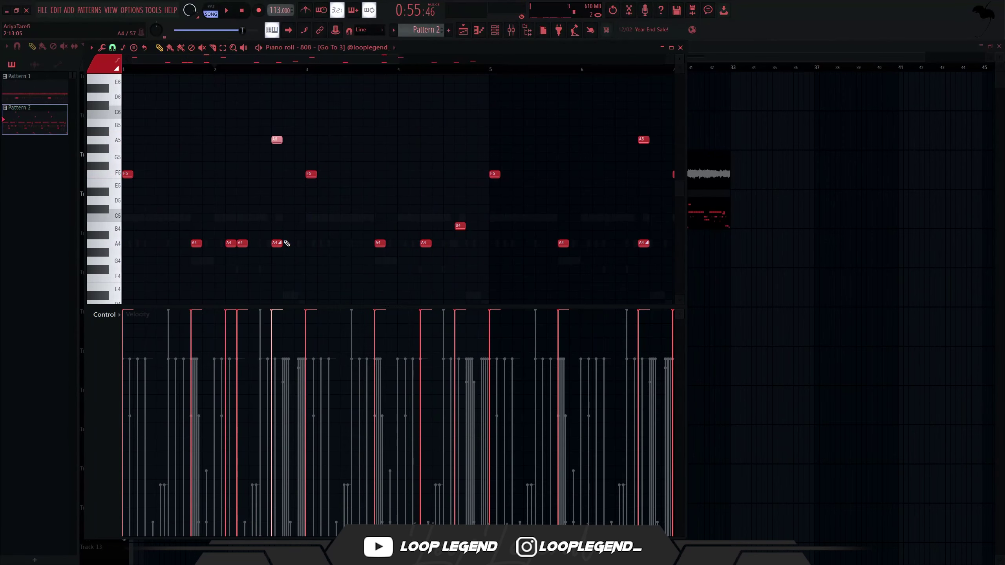
key("space")
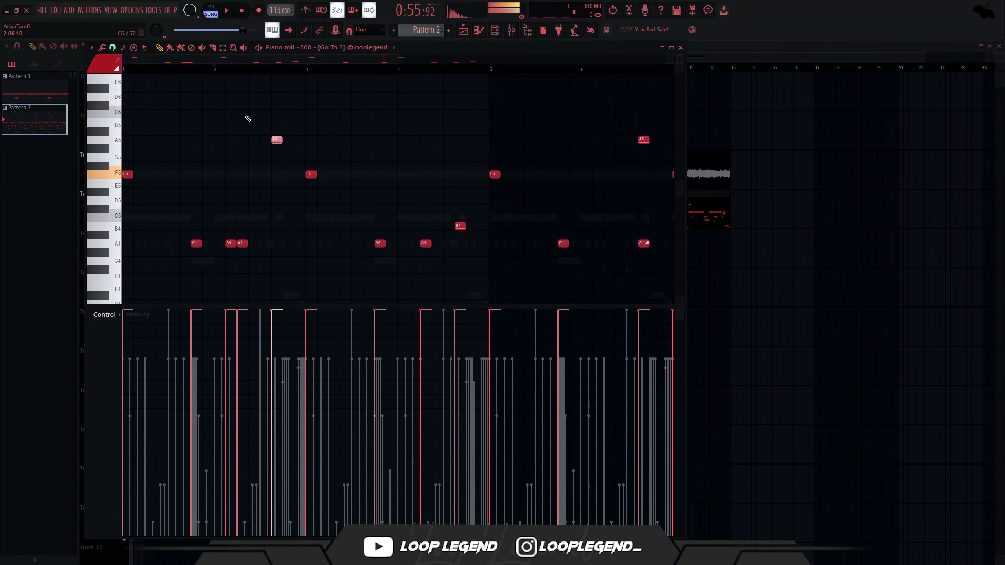
scroll(248, 118, "up", 2)
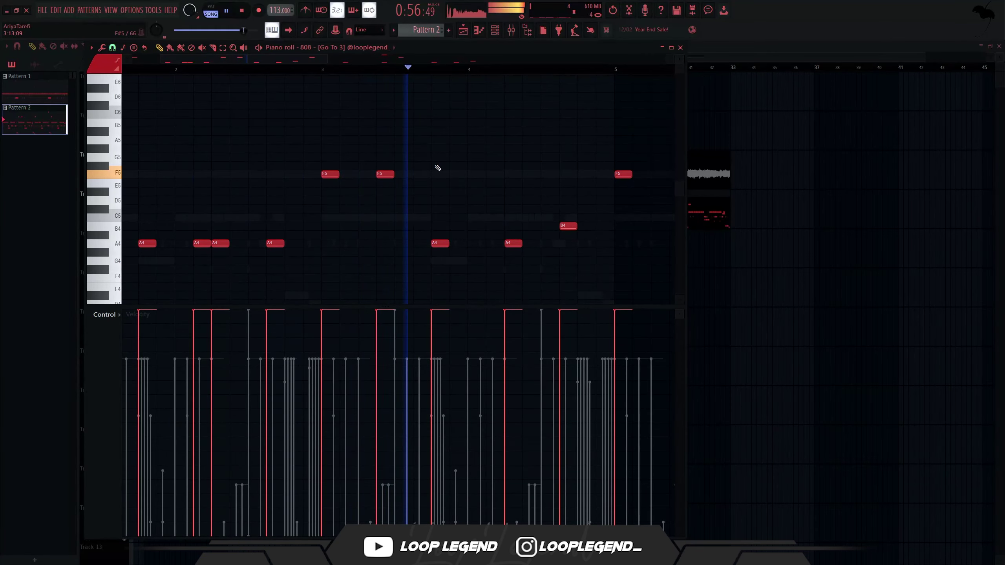
Move bar 4's A4 note directly before the B4 note and add another B4 note at the end of the bar
left_click_drag(514, 243, 566, 247)
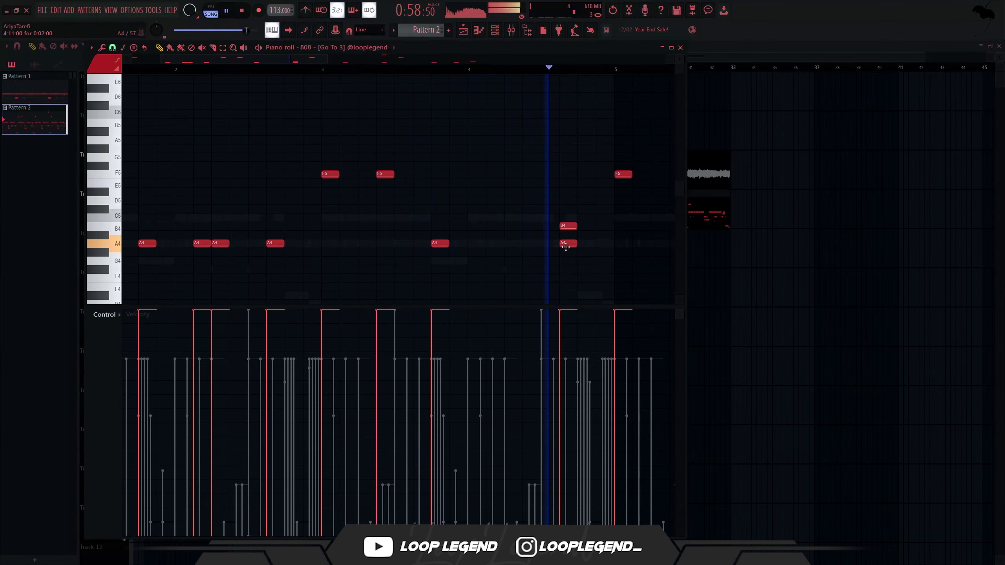
left_click(542, 248)
scroll(530, 250, "up", 2)
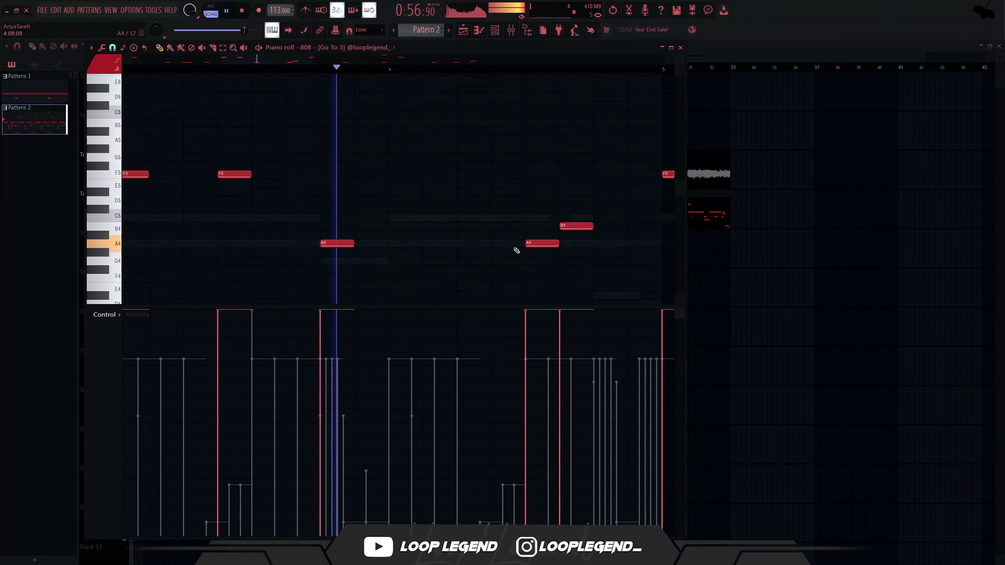
scroll(507, 249, "down", 3)
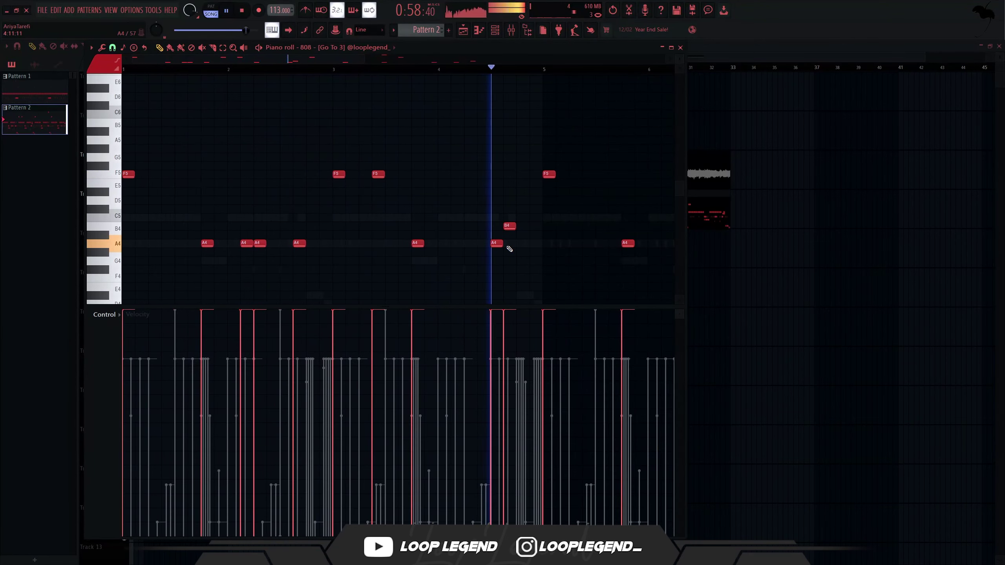
left_click(535, 230)
scroll(516, 240, "down", 1)
Set the piano roll snap to 1/3 beat and shift the early A4 note of bar 8 slightly later to that grid
left_click(112, 48)
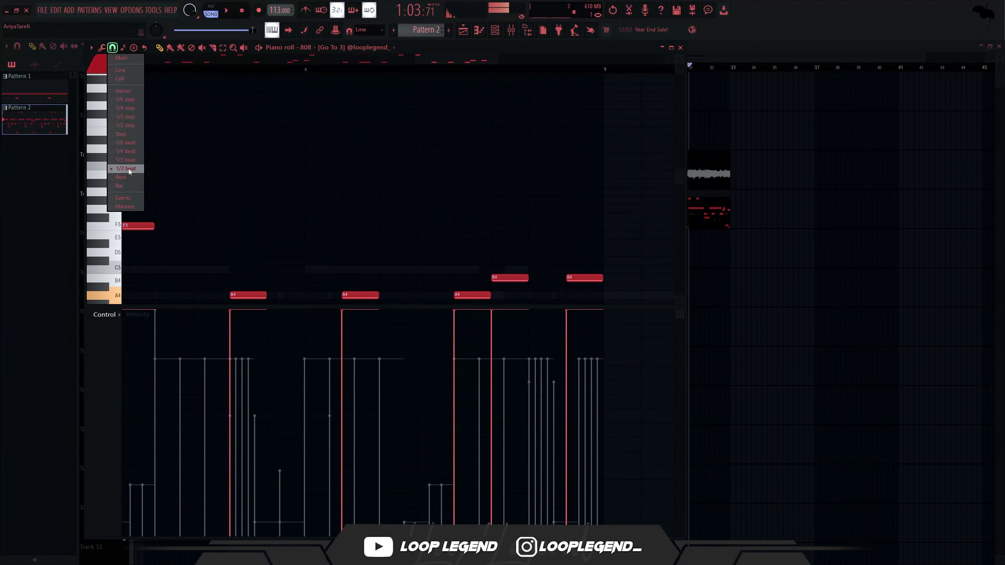
left_click(121, 162)
scroll(353, 210, "down", 2)
key("space")
right_click(356, 242)
left_click(356, 243)
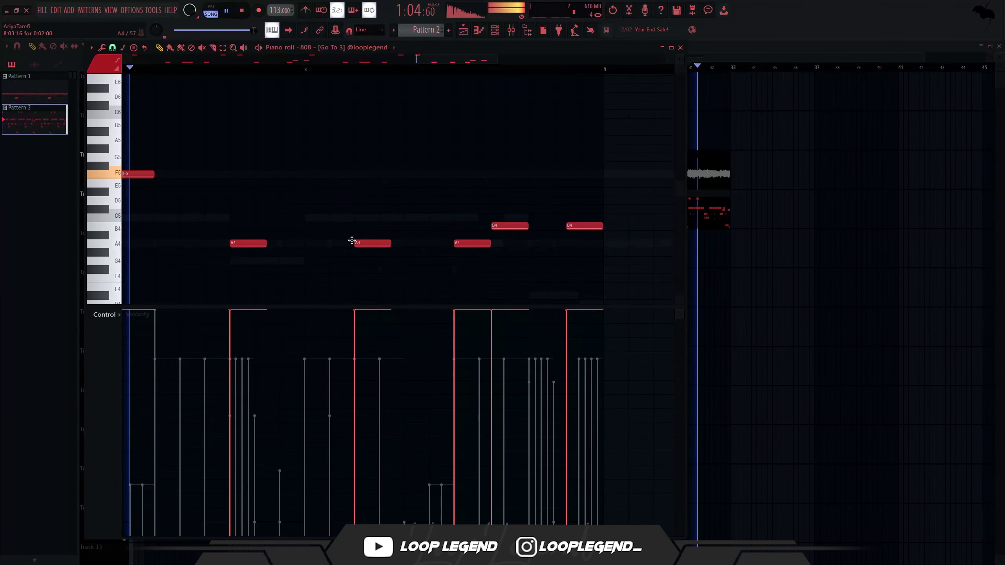
Replace bar 8's early A4 note with three consecutive 1/3-beat A4 notes leading directly into the existing longer A4 note
left_click_drag(389, 244, 379, 244)
left_click(385, 244)
left_click(412, 243)
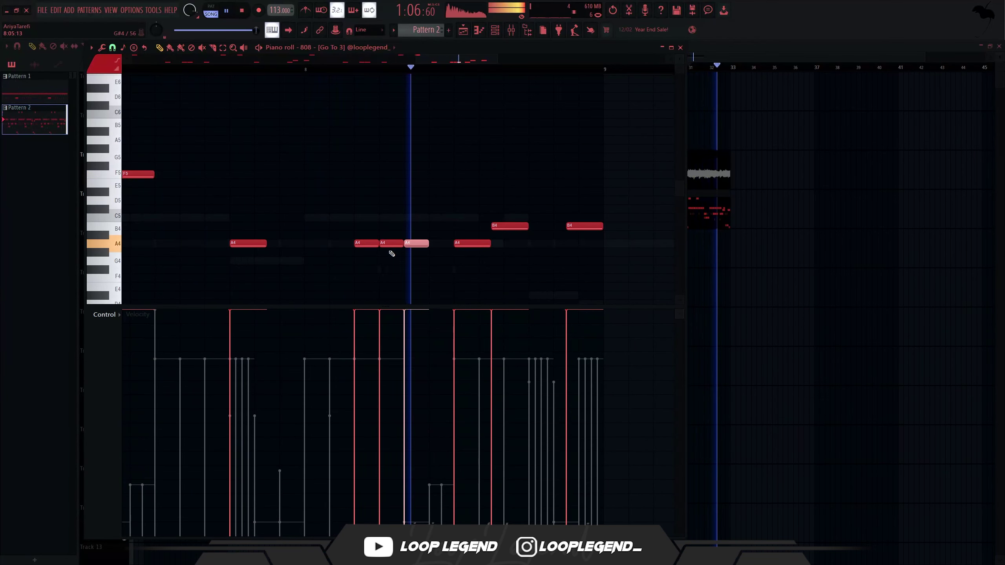
right_click(361, 246)
left_click(436, 243)
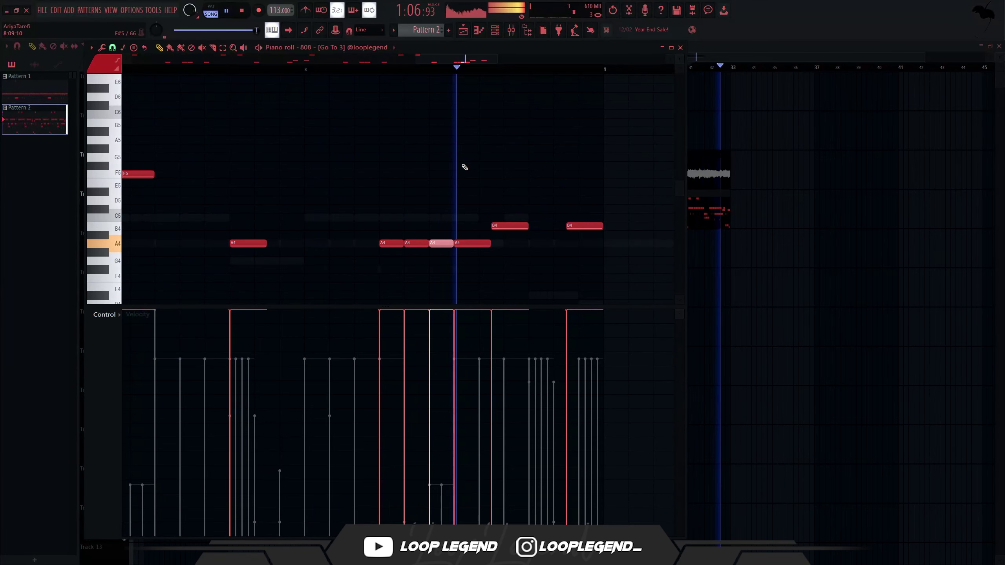
Shorten the first B4 note in bar 8 and replace the last one with two consecutive short B4 notes ending the bar
scroll(503, 226, "up", 3)
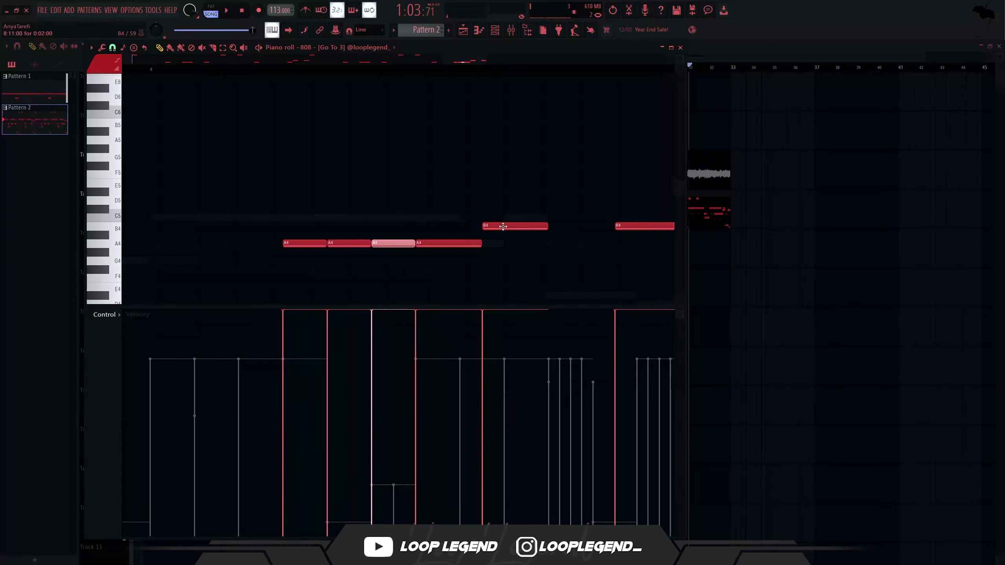
left_click_drag(497, 227, 502, 227)
left_click_drag(572, 227, 550, 227)
right_click(625, 226)
left_click(611, 226)
left_click_drag(617, 214, 603, 259)
key("ctrl+b")
Lower the 808 - [Go To 3] mixer track to -2.0 dB during playback
scroll(523, 258, "down", 3)
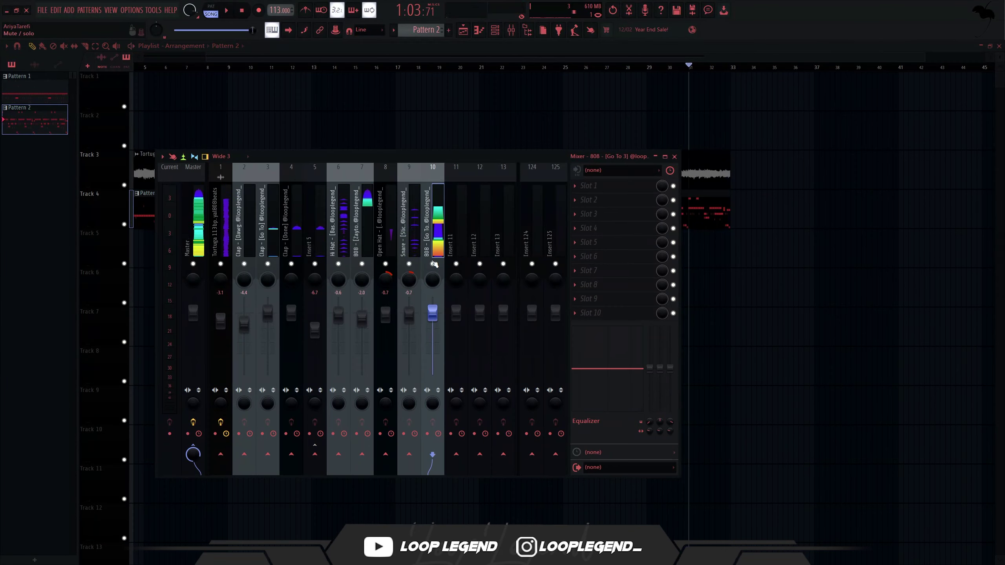
key("space")
left_click_drag(433, 314, 433, 319)
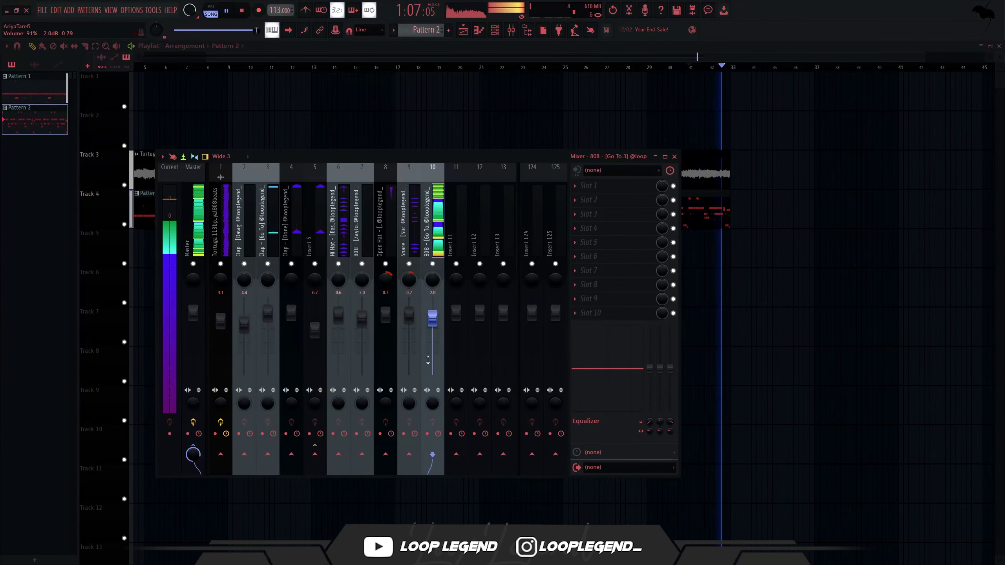
left_click(363, 234)
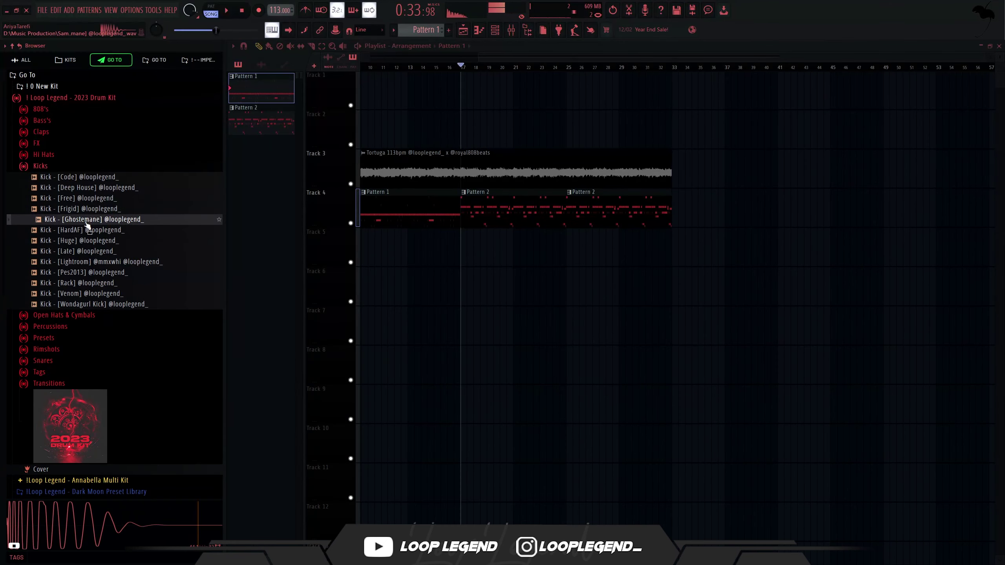
Add the Kick - [Huge] sample as a new channel and make Pattern 2 the active pattern
left_click(86, 243)
left_click_drag(98, 240, 239, 231)
left_click(597, 210)
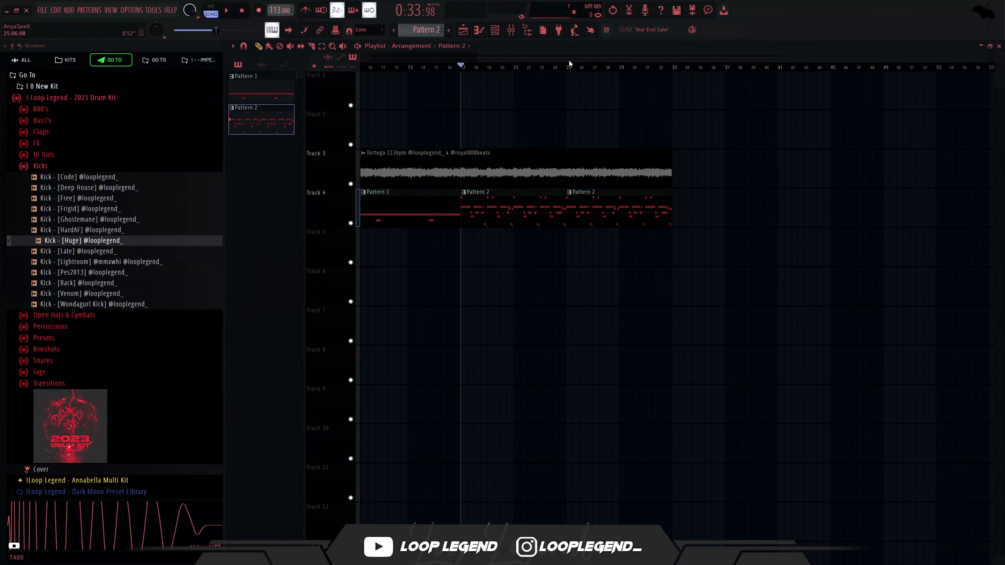
Copy the 808 - [Go To 3] notes into the Kick - [Huge] channel
key("F6")
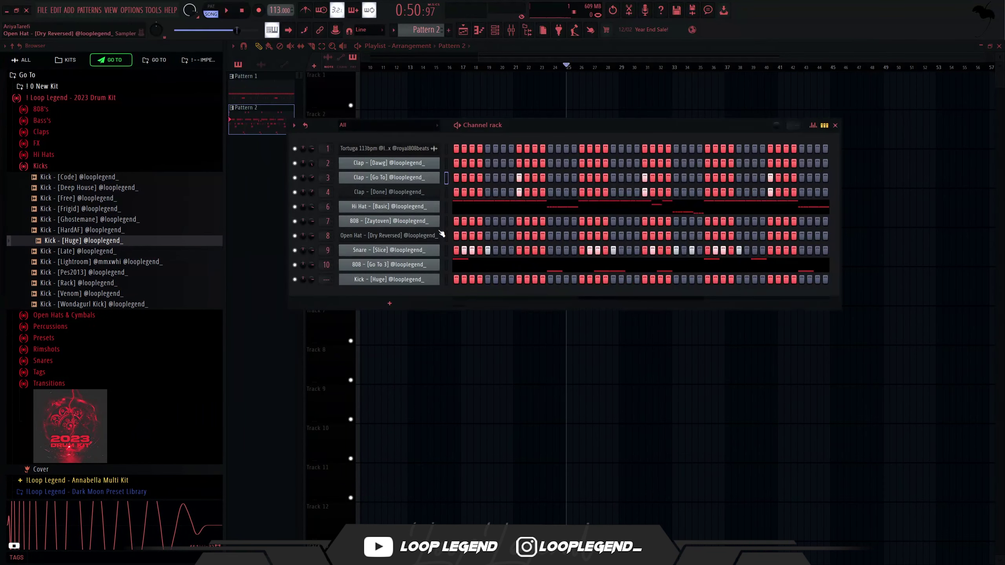
left_click(446, 267)
key("ctrl+c")
left_click(448, 278)
key("ctrl+v")
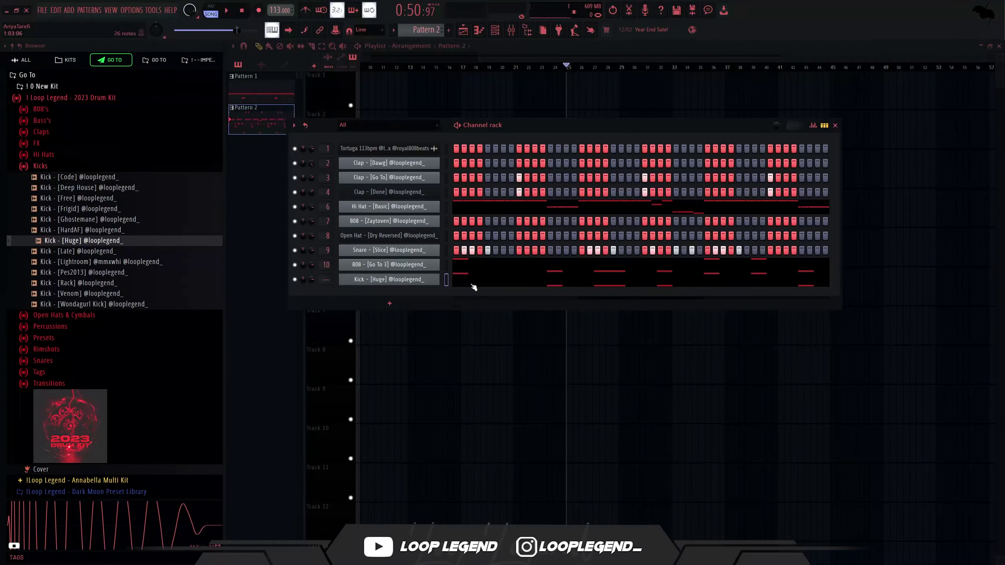
Move all Kick - [Huge] notes onto C5 in the piano roll with the key limiter
left_click(471, 282)
scroll(623, 223, "up", 2)
scroll(623, 222, "up", 3)
scroll(623, 222, "down", 4)
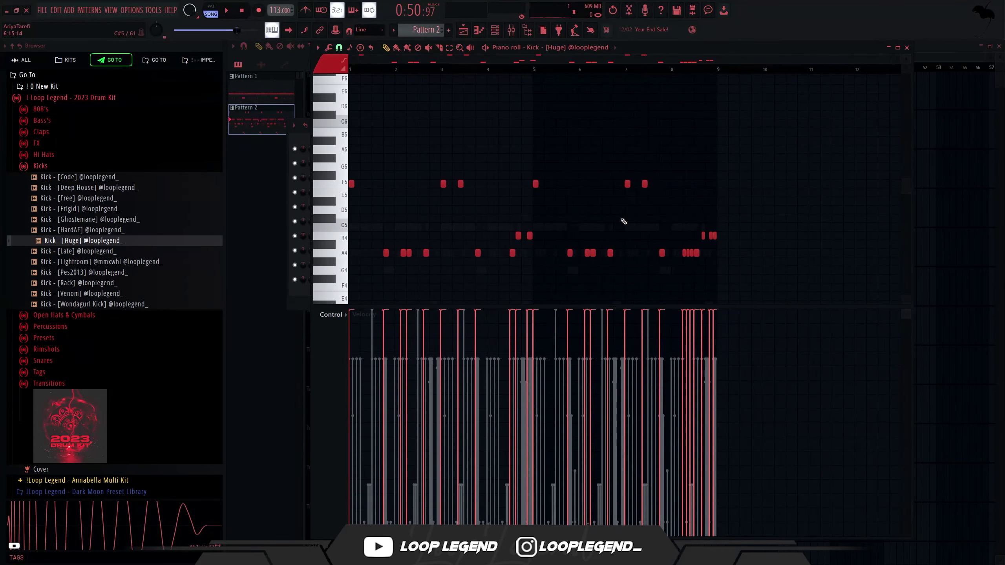
key("alt+k")
key("Return")
Lower the first kick note to A#4 and remove the second of the paired kick notes early in bar 2
scroll(623, 222, "up", 2)
key("space")
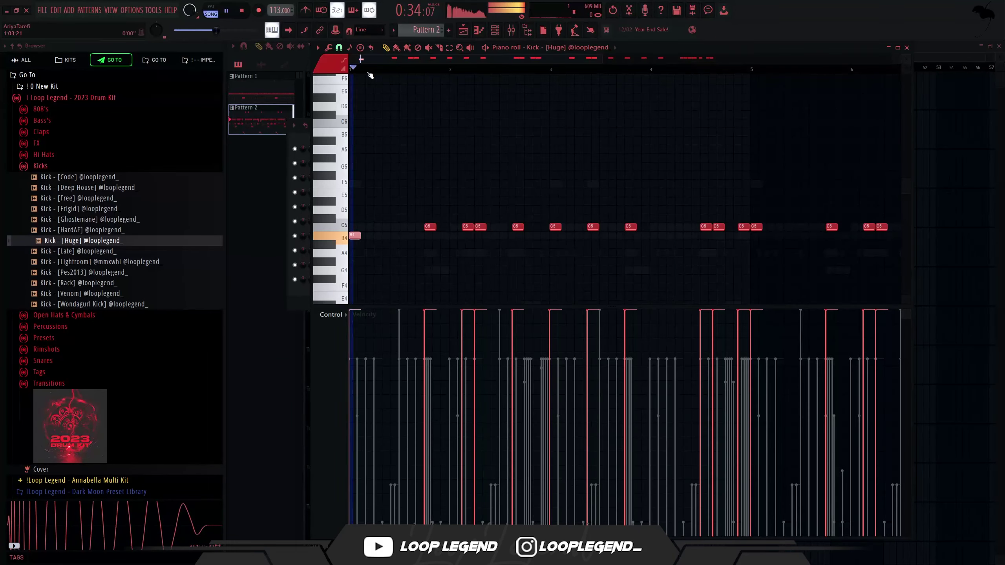
scroll(440, 283, "down", 3)
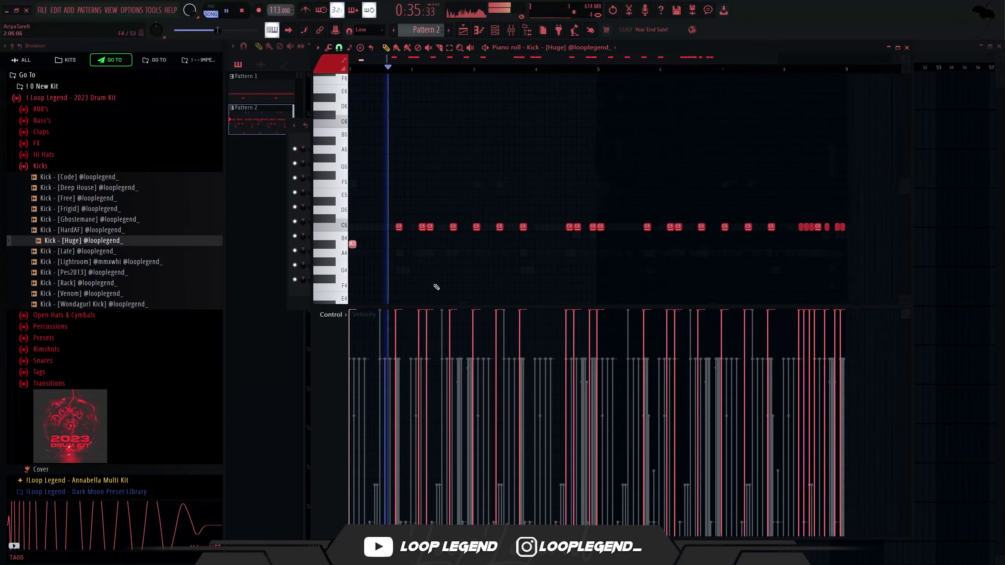
scroll(427, 239, "up", 3)
right_click(409, 232)
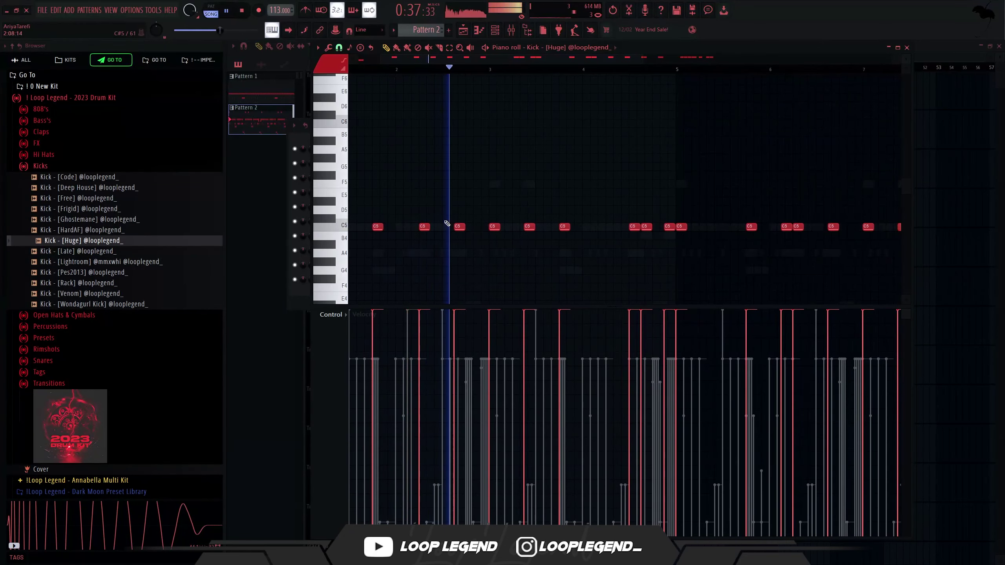
Lower the Kick - [Huge] mixer track to -3.3 dB during playback
key("space")
key("F6")
key("F9")
key("F6")
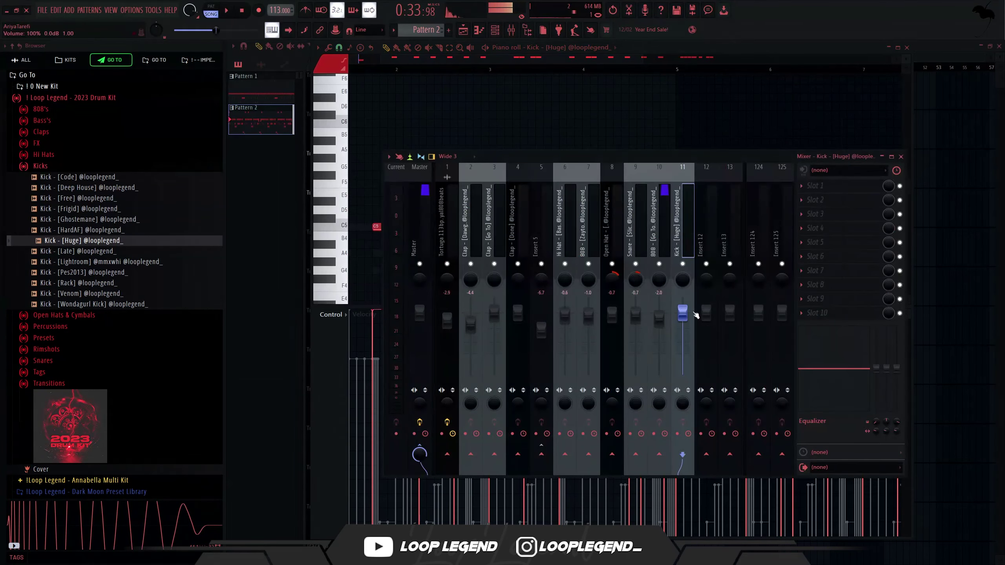
key("space")
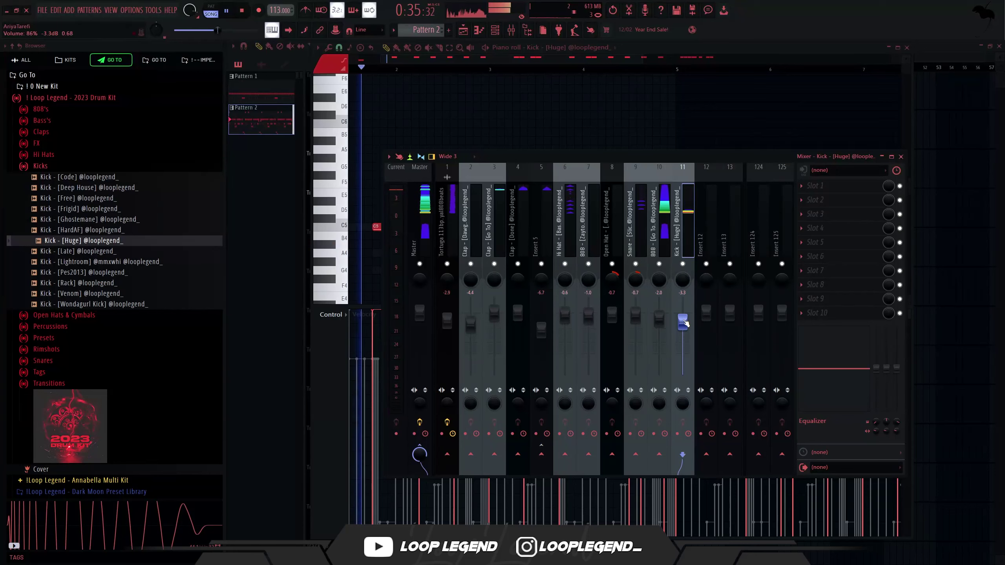
Remove the kick note in the middle of bar 3 and the one at the end of bar 4
key("F9")
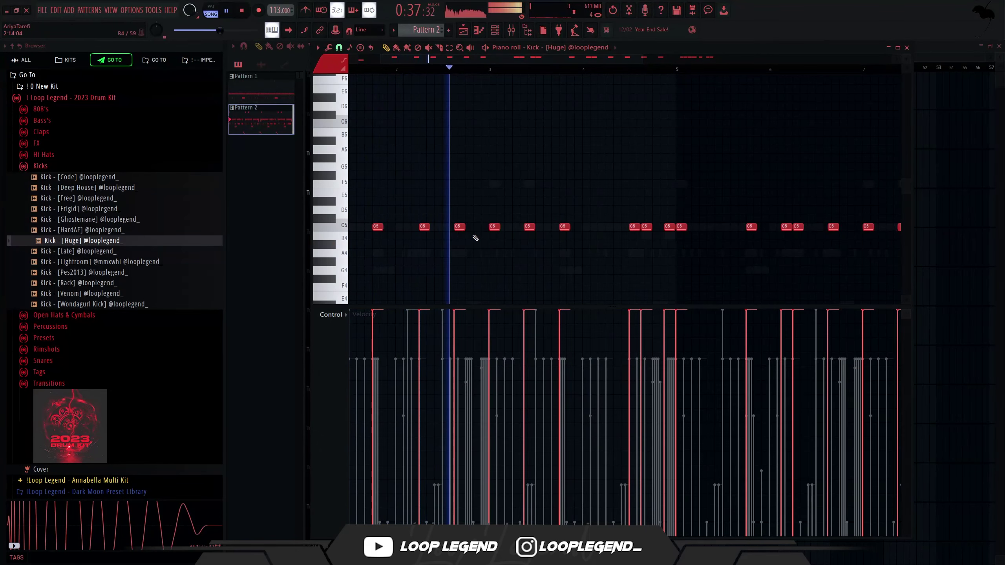
right_click(530, 227)
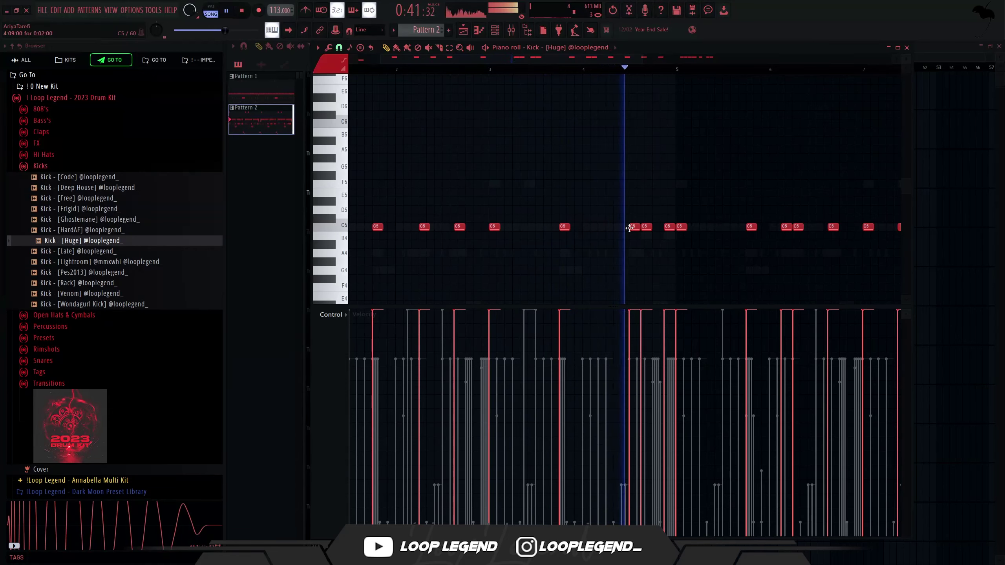
right_click(666, 227)
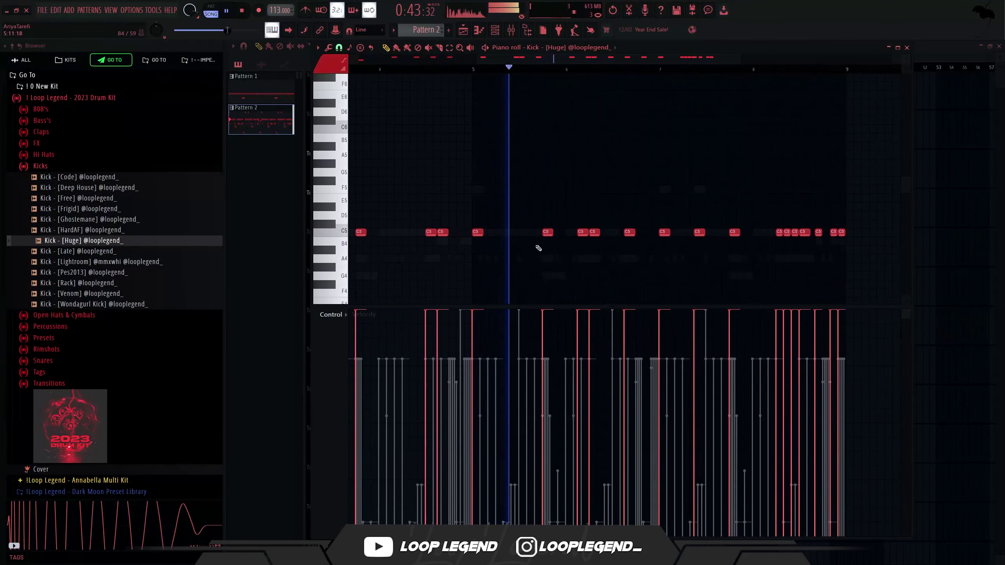
Delete the kick notes from bar 5 through bar 7, keeping the closing roll in bar 8
scroll(776, 197, "down", 3)
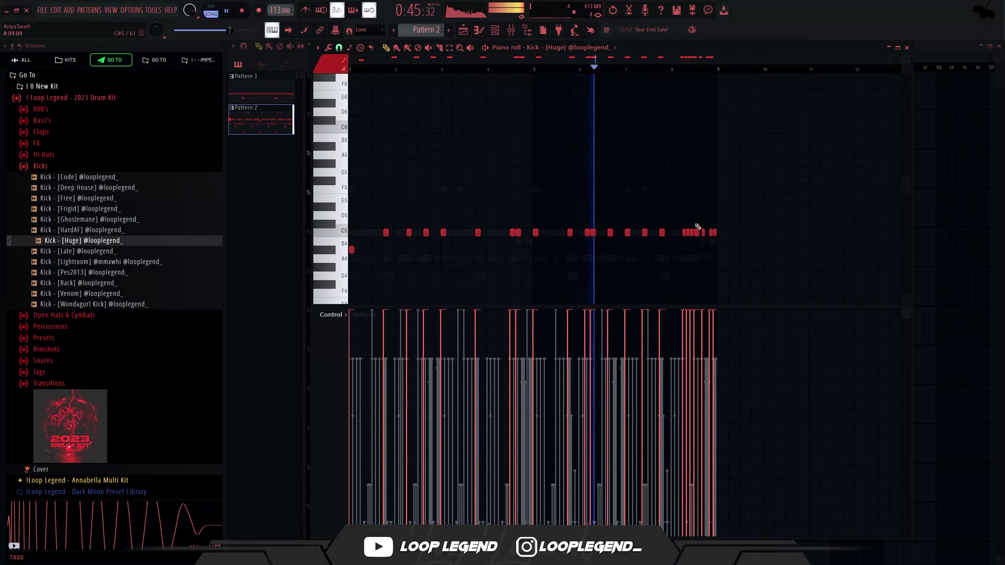
scroll(558, 225, "up", 2)
key("space")
left_click_drag(529, 222, 712, 273)
right_click(655, 232)
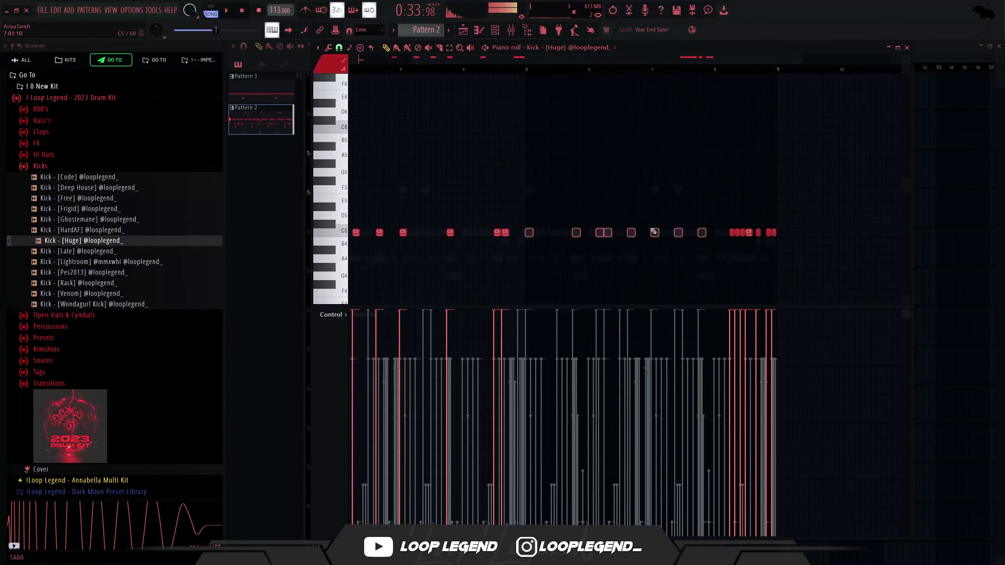
scroll(593, 219, "down", 2)
Duplicate the kick pattern of bars 1 to 4 to start at bar 5, and remove the copied notes overlapping bar 8's roll
left_click_drag(571, 211, 81, 340)
key("ctrl+b")
scroll(506, 205, "up", 2)
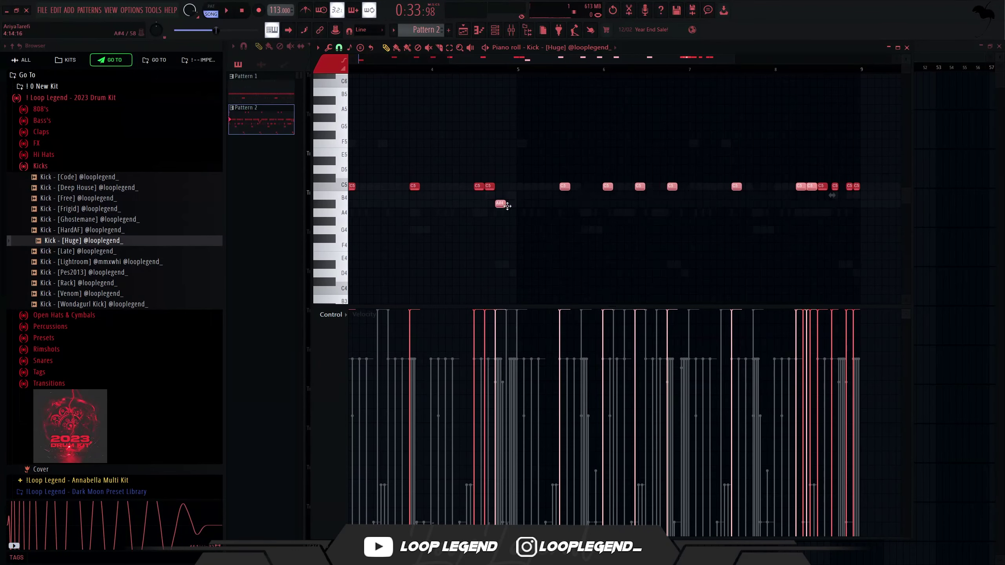
left_click_drag(507, 205, 520, 206)
scroll(550, 211, "down", 2)
scroll(711, 192, "up", 2)
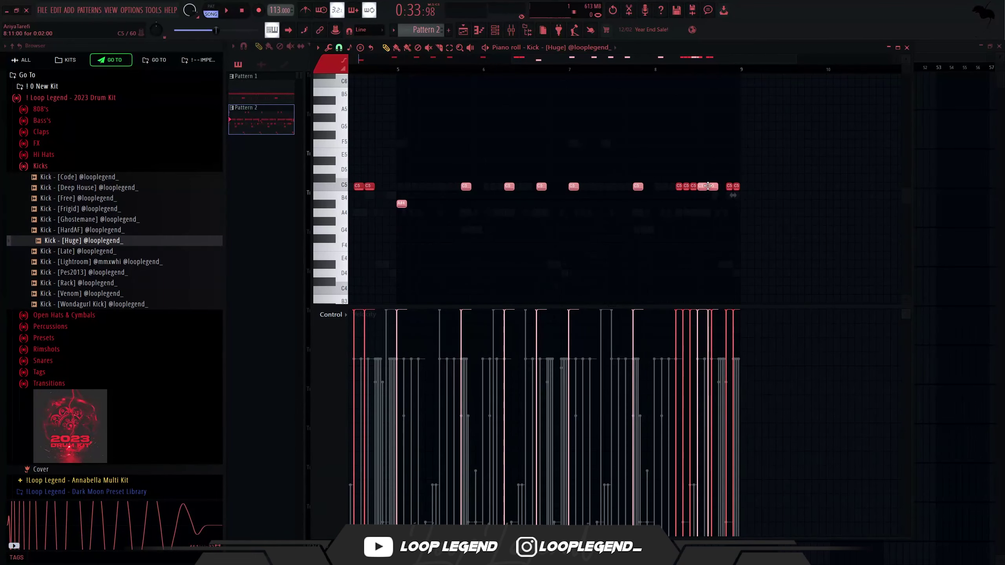
right_click(702, 190)
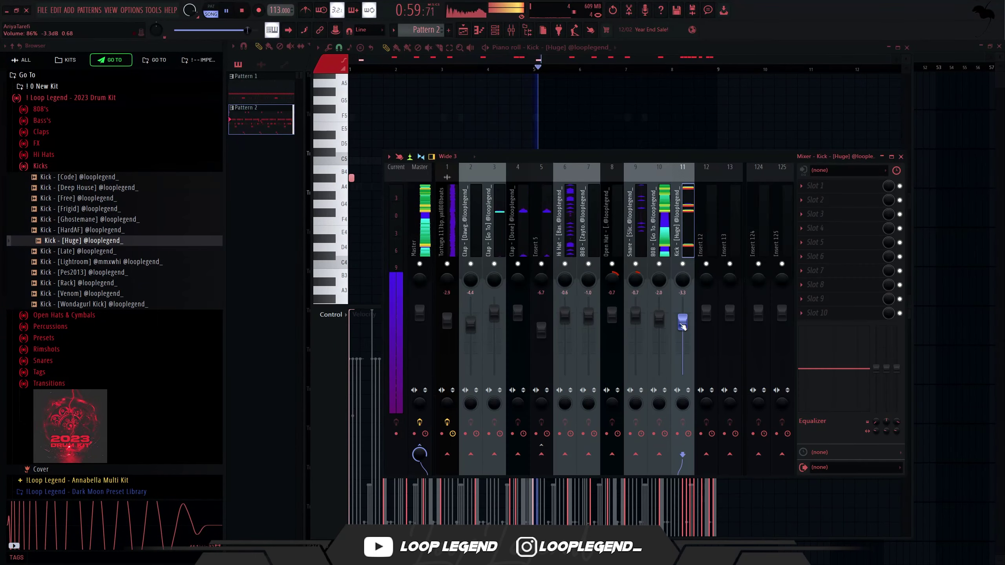
Reduce the Kick - [Huge] mixer track volume to 77%
left_click_drag(683, 322, 682, 327)
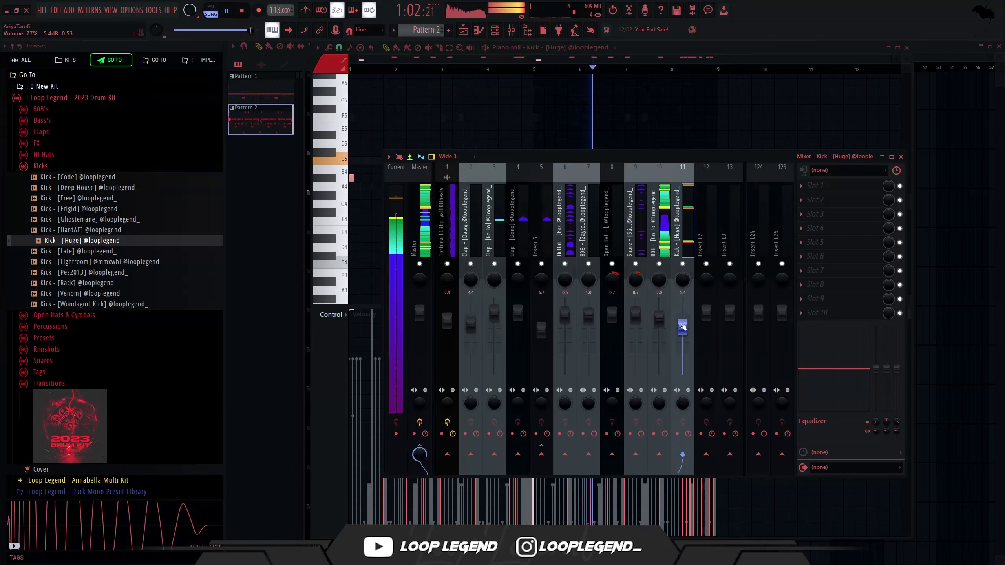
key("F9")
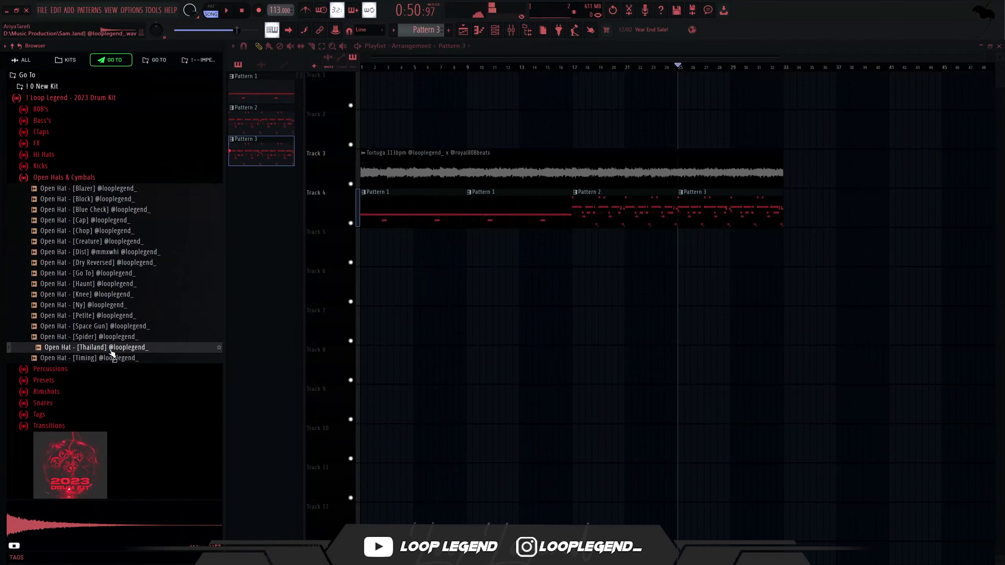
Add Open Hat - [Timing] to Pattern 3, placing A4 at the start of bar 1 and F#4 near the end of the bar
left_click(107, 358)
left_click(142, 358)
key("F7")
key("space")
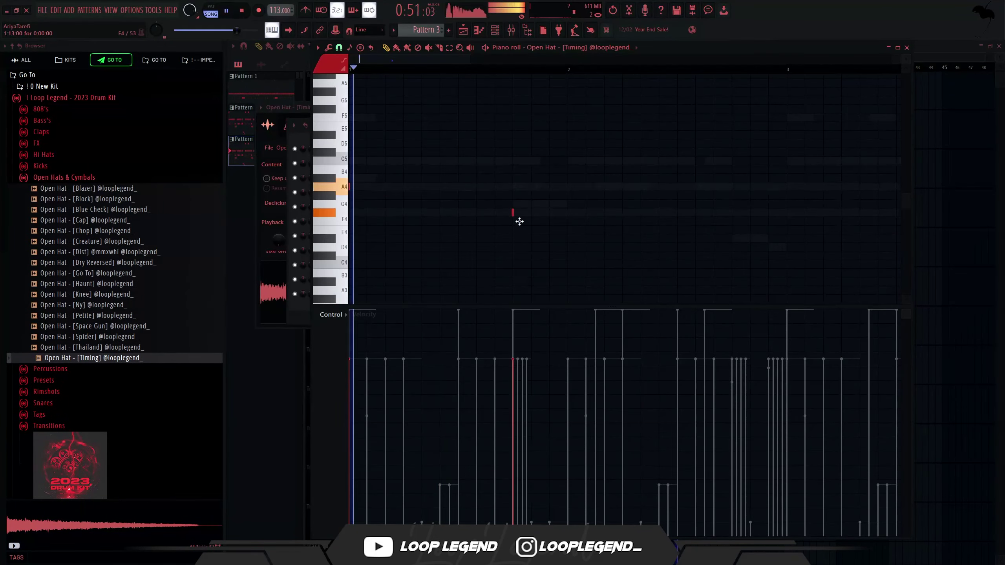
Select the first two bars of the open hat pattern and duplicate them into bars 3 and 4
left_click_drag(570, 71, 350, 70)
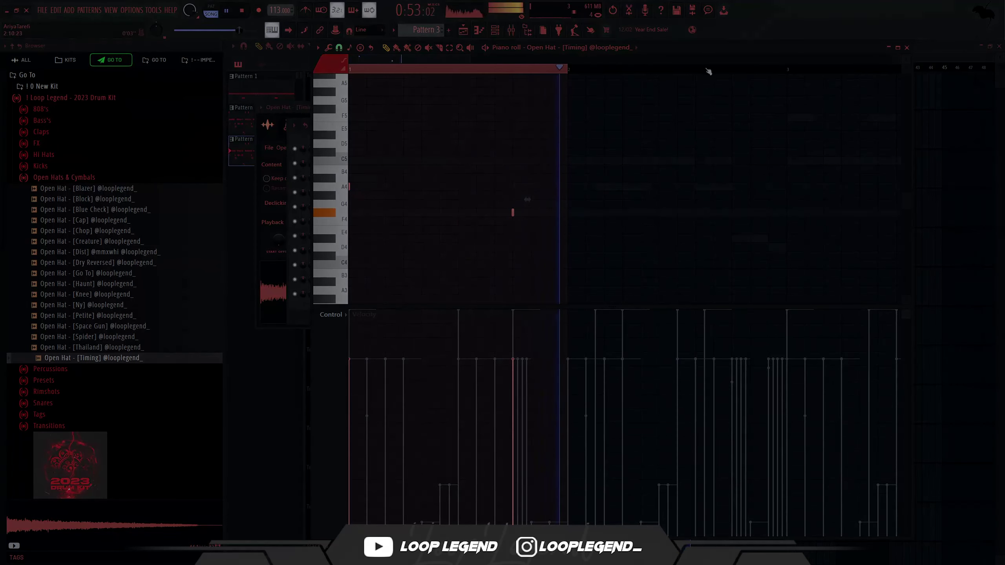
scroll(702, 79, "down", 1)
left_click(641, 70, "ctrl+shift")
key("ctrl+b")
scroll(619, 81, "down", 2)
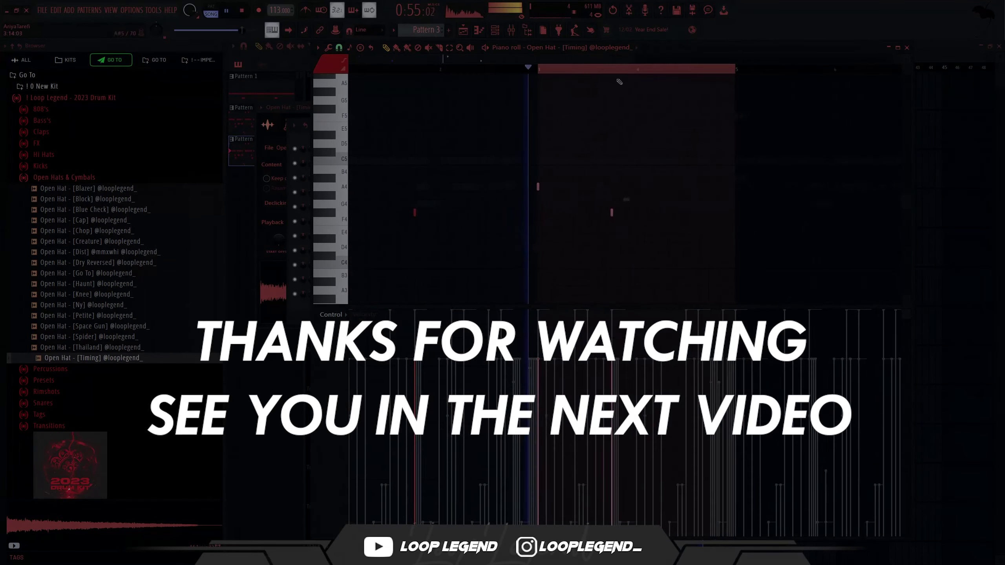
Lower the open hat note at the start of bar 3 by three semitones to F#4
left_click_drag(558, 139, 484, 234)
key("shift+Down")
key("shift+Down")
key("shift+Down")
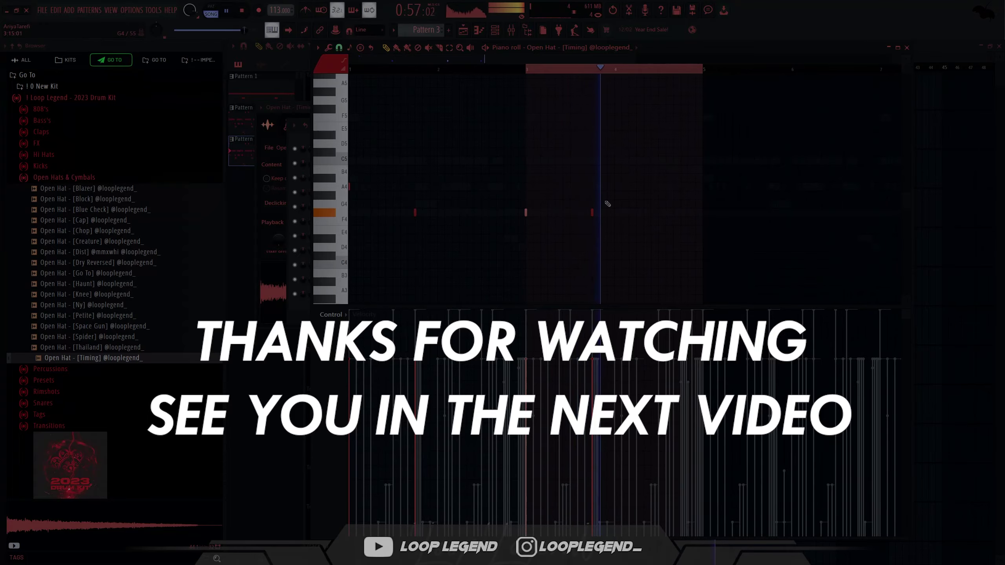